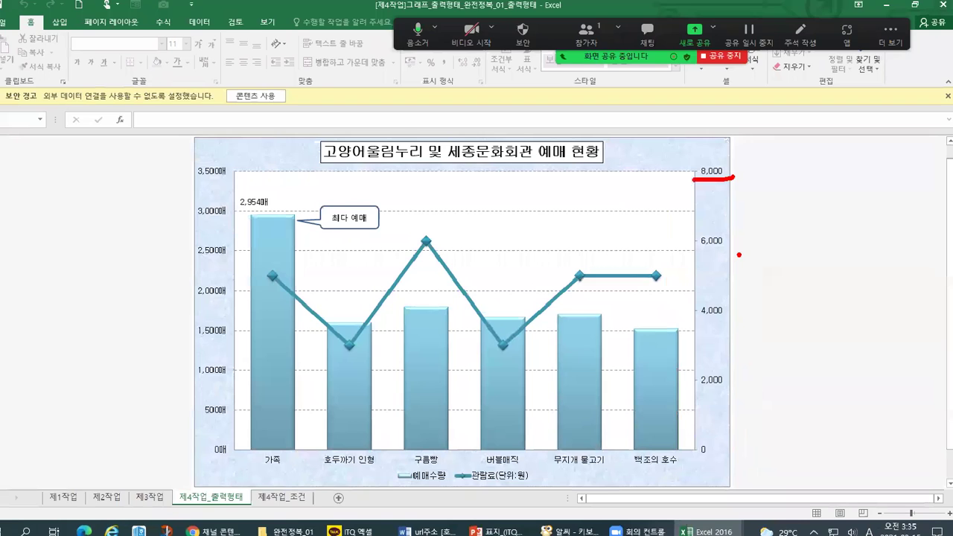
Switch to the [제4작업]그래프_출력형태_완전정복_01_문제 workbook and compare its chart's secondary vertical axis scale with the reference chart.
key("alt+Tab")
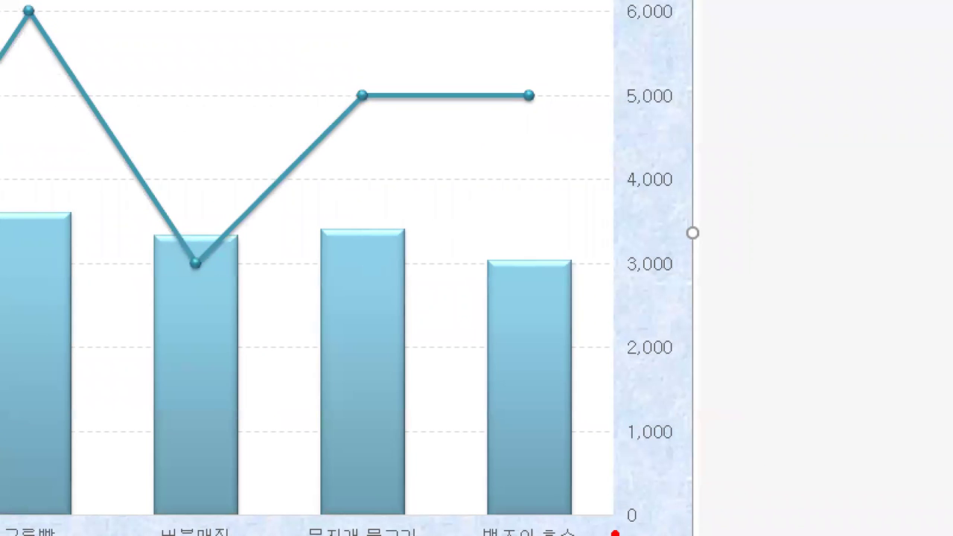
mouse_move(615, 533)
left_mouse_down()
mouse_move(647, 534)
mouse_move(624, 495)
mouse_move(602, 534)
left_mouse_up()
left_click_drag(620, 452, 668, 449)
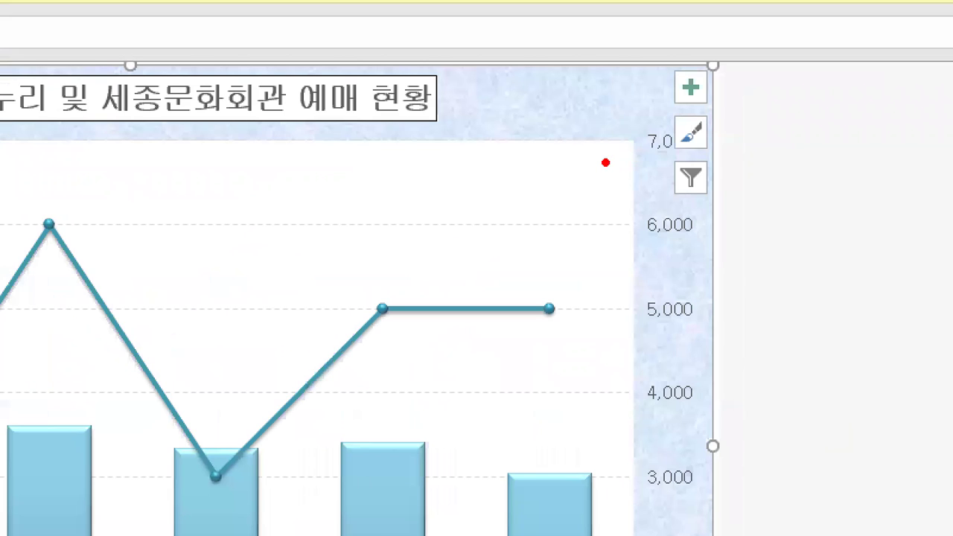
left_click_drag(702, 181, 732, 180)
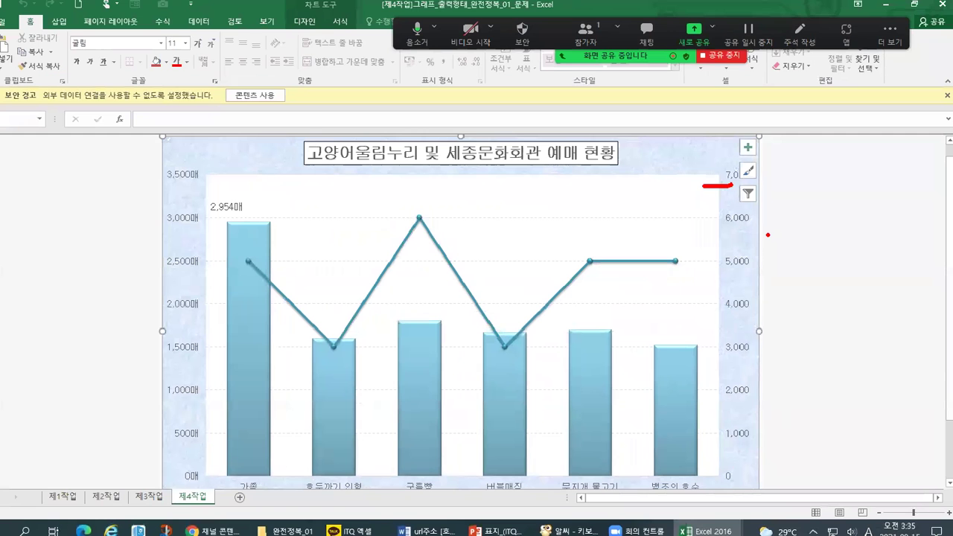
key("Escape")
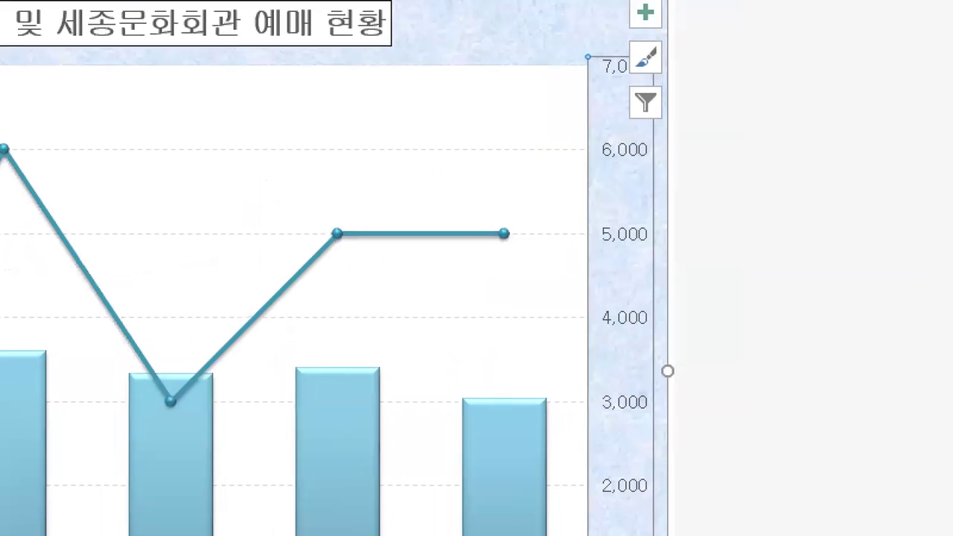
left_click_drag(578, 55, 600, 46)
mouse_move(601, 97)
left_mouse_down()
mouse_move(618, 492)
mouse_move(649, 246)
mouse_move(610, 106)
left_mouse_up()
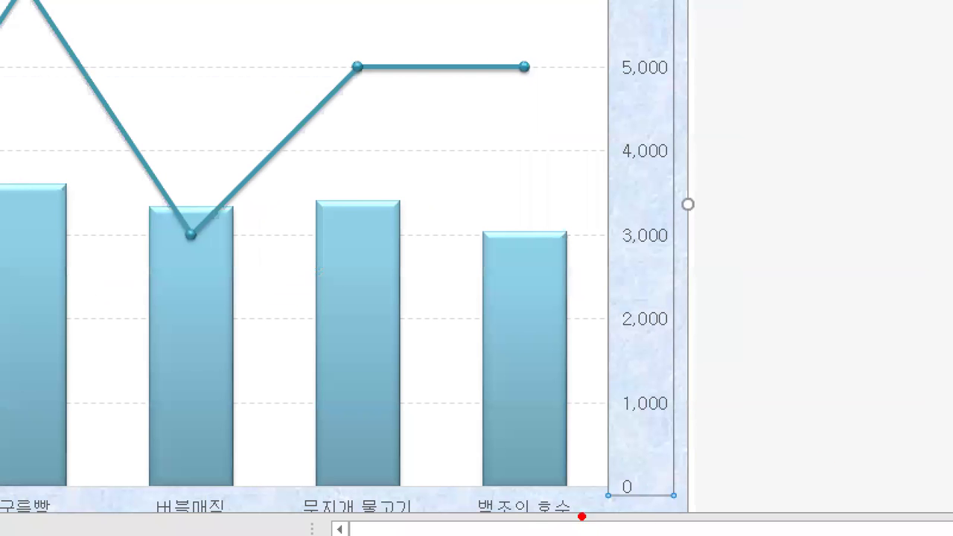
left_click_drag(722, 481, 729, 480)
left_click_drag(665, 505, 689, 507)
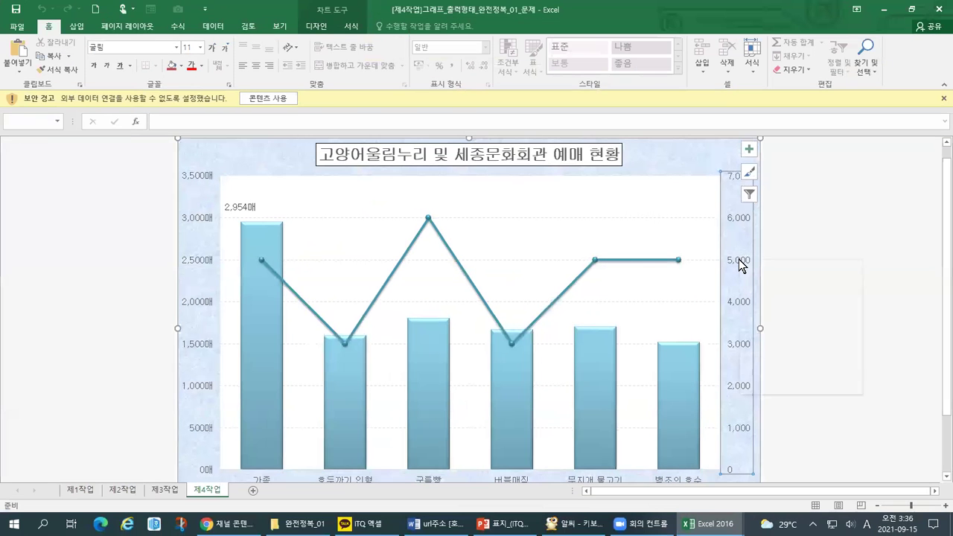
right_click(739, 263)
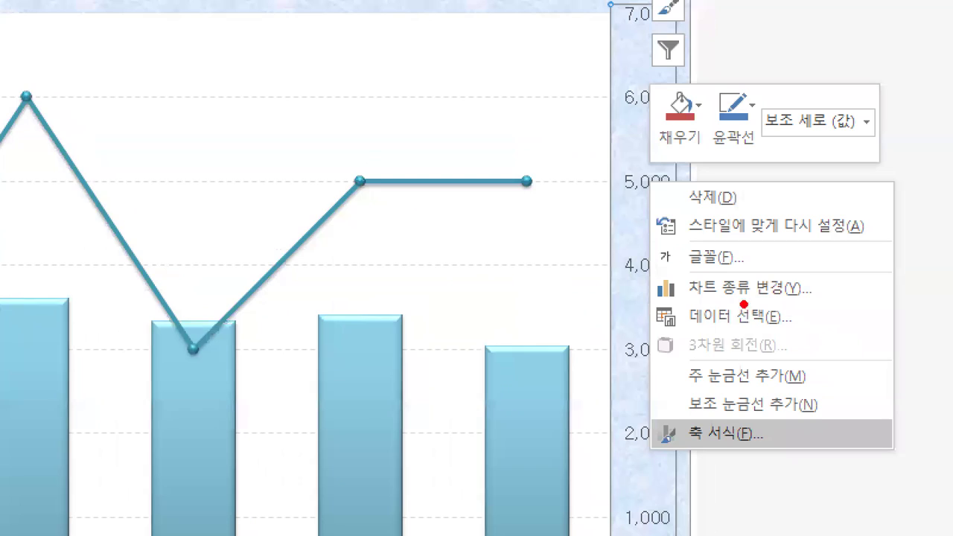
mouse_move(628, 18)
left_mouse_down()
mouse_move(605, 307)
mouse_move(652, 508)
mouse_move(672, 83)
mouse_move(626, 41)
mouse_move(674, 112)
mouse_move(629, 275)
mouse_move(674, 480)
mouse_move(756, 450)
left_mouse_up()
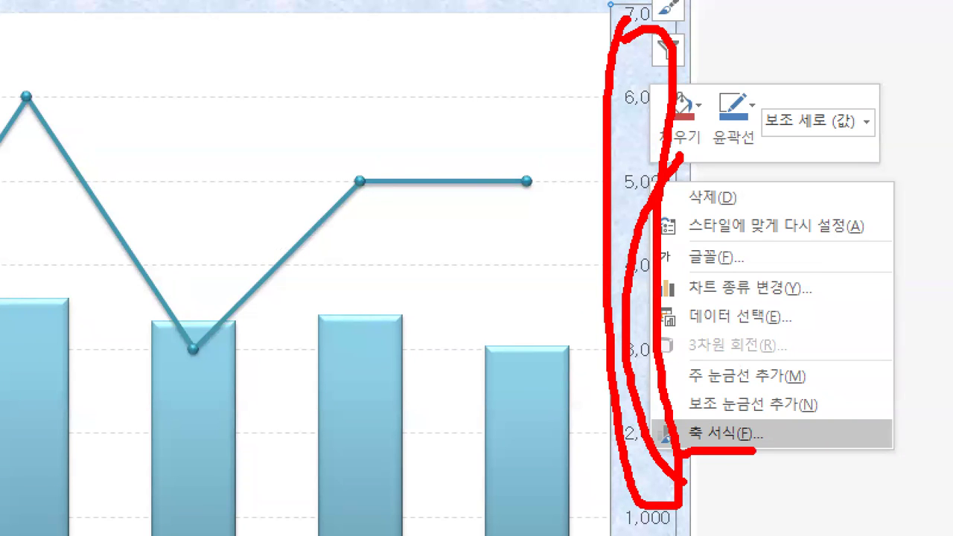
key("Escape")
right_click(743, 233)
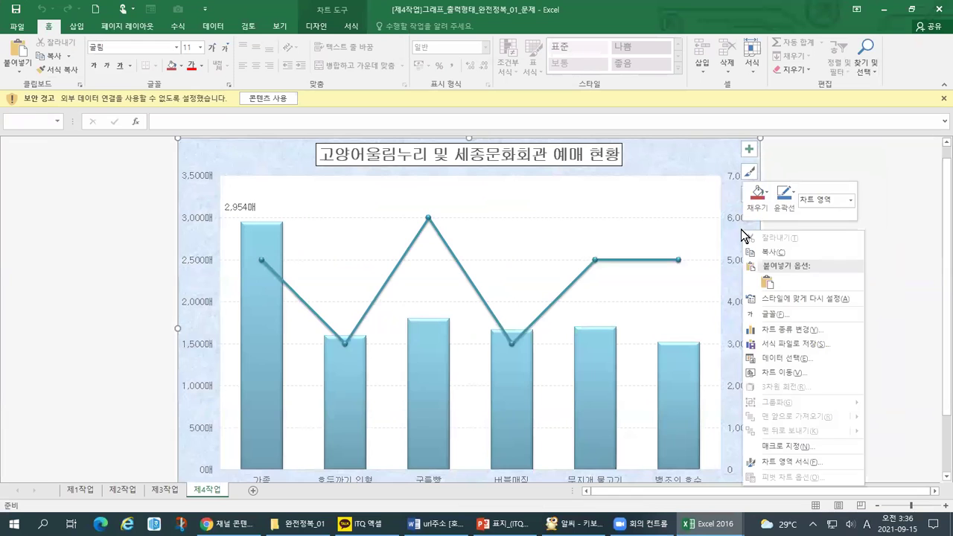
left_click(742, 233)
Select the chart's secondary vertical axis and open its axis formatting options (축 서식).
left_click(737, 227)
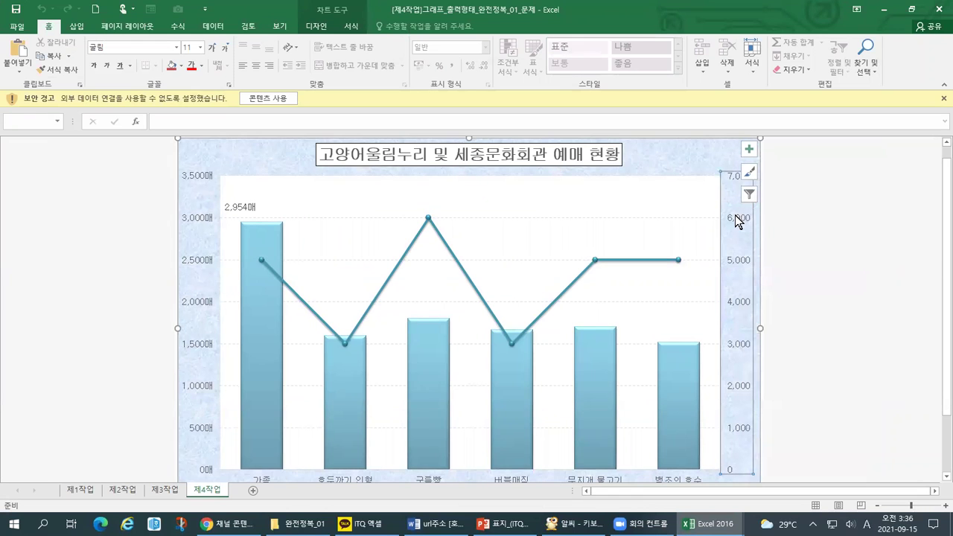
right_click(740, 223)
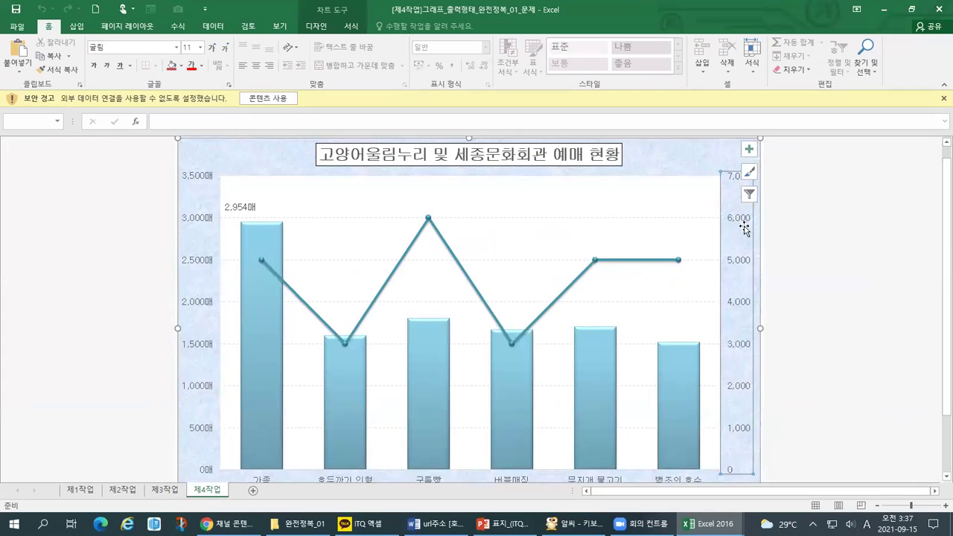
right_click(531, 184)
left_click(752, 349)
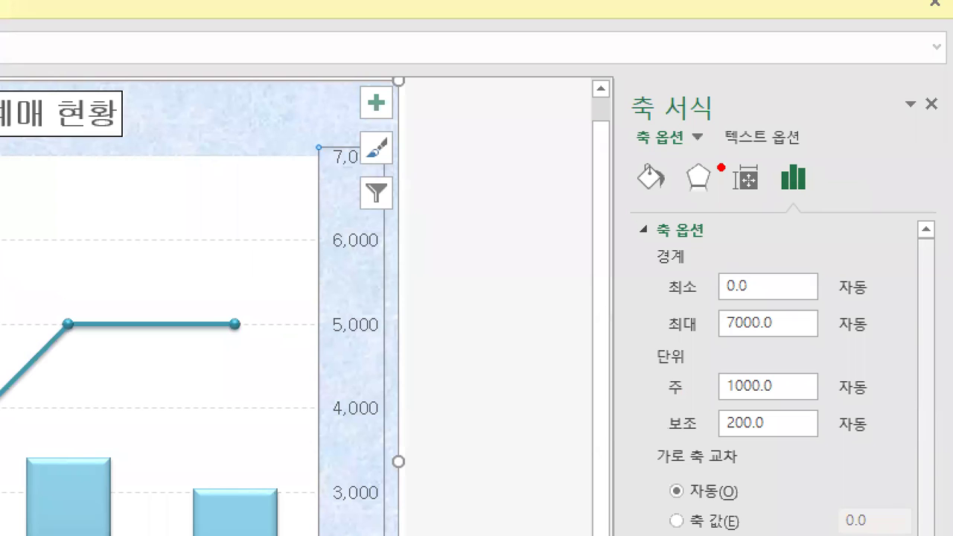
Examine the secondary axis options, focusing on the bounds (경계) and the maximum (최대) setting.
left_click_drag(590, 123, 793, 109)
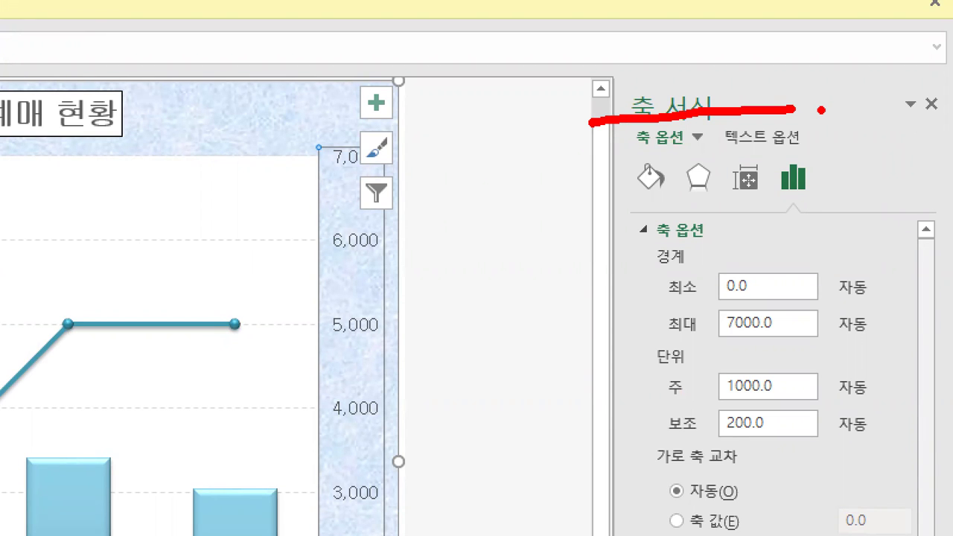
left_click_drag(634, 153, 689, 148)
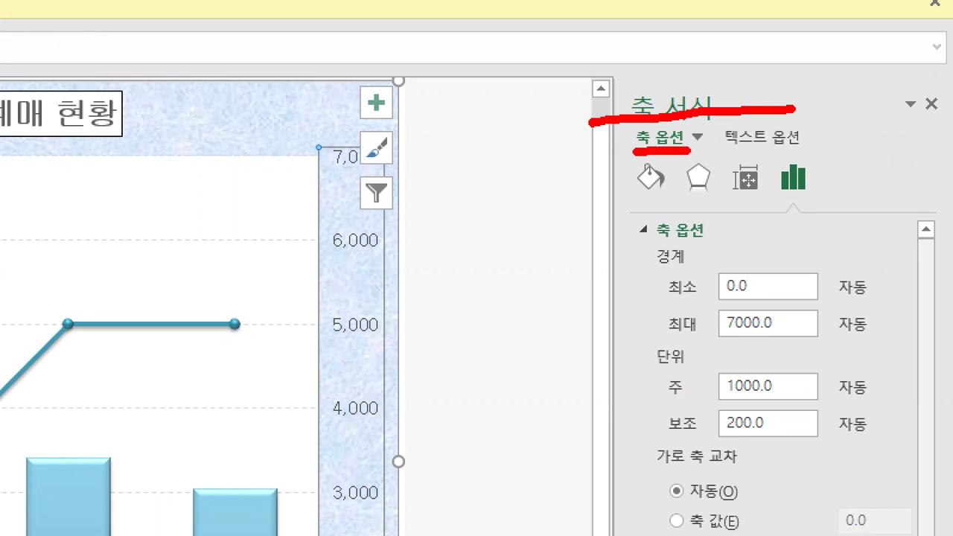
mouse_move(792, 206)
left_mouse_down()
mouse_move(804, 145)
mouse_move(790, 214)
left_mouse_up()
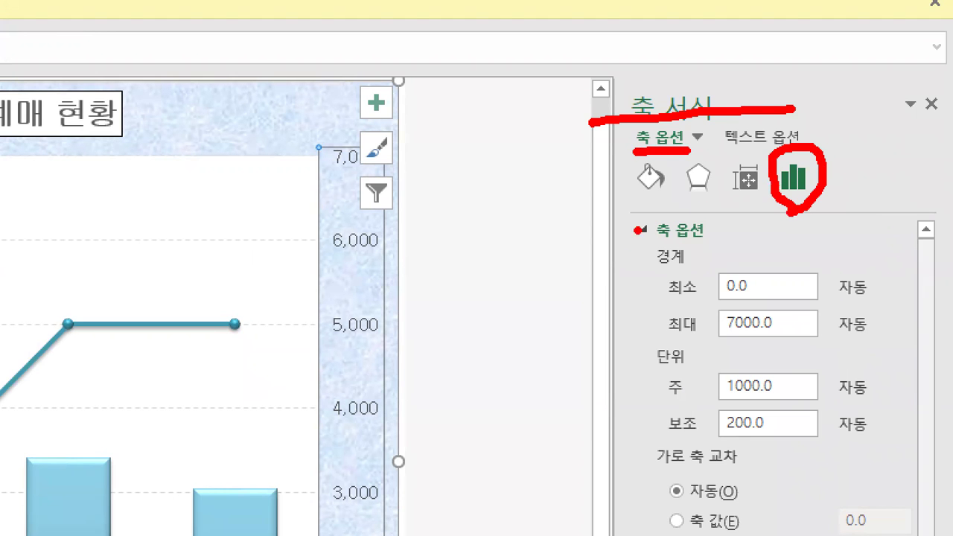
mouse_move(633, 218)
left_mouse_down()
mouse_move(623, 440)
mouse_move(631, 533)
left_mouse_up()
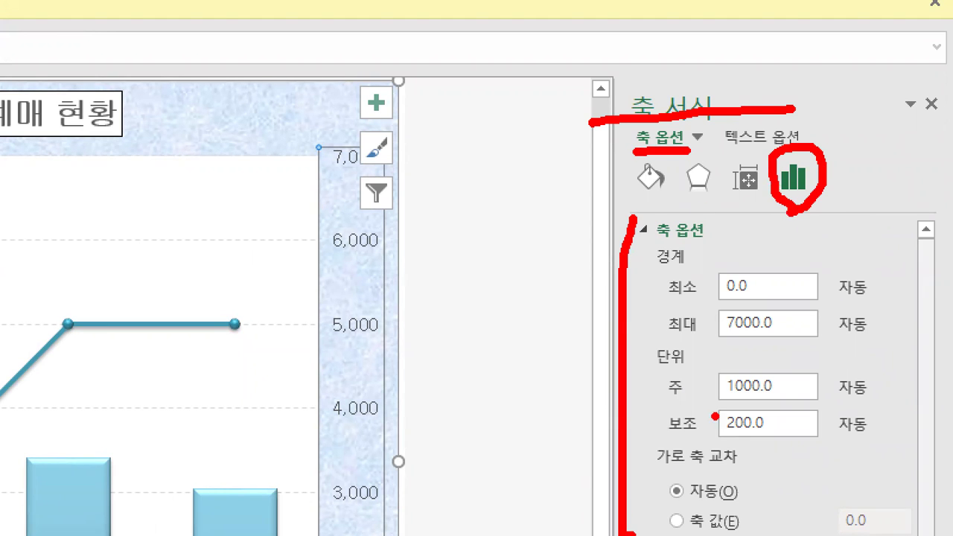
mouse_move(804, 236)
left_mouse_down()
mouse_move(819, 262)
mouse_move(797, 363)
left_mouse_up()
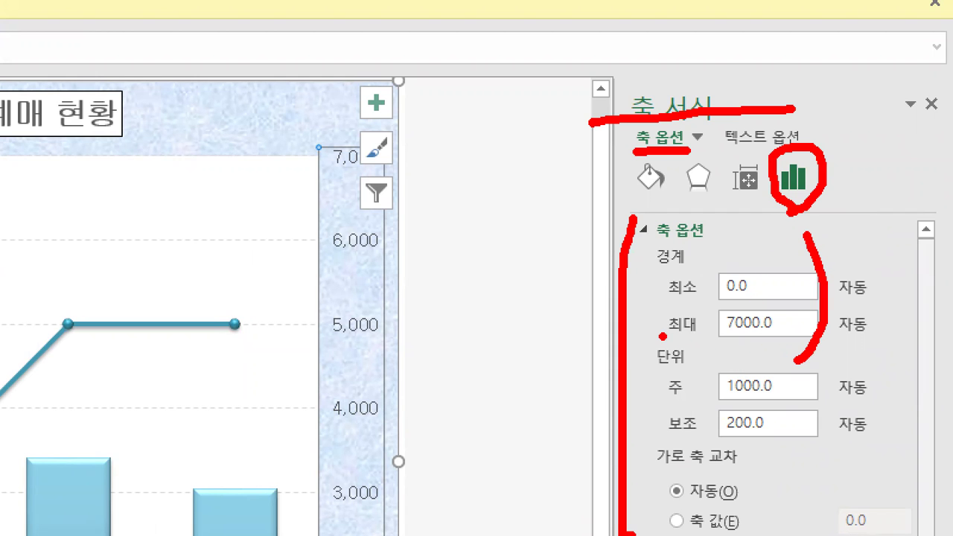
left_click_drag(661, 336, 700, 337)
mouse_move(349, 134)
left_mouse_down()
mouse_move(326, 169)
mouse_move(350, 180)
left_mouse_up()
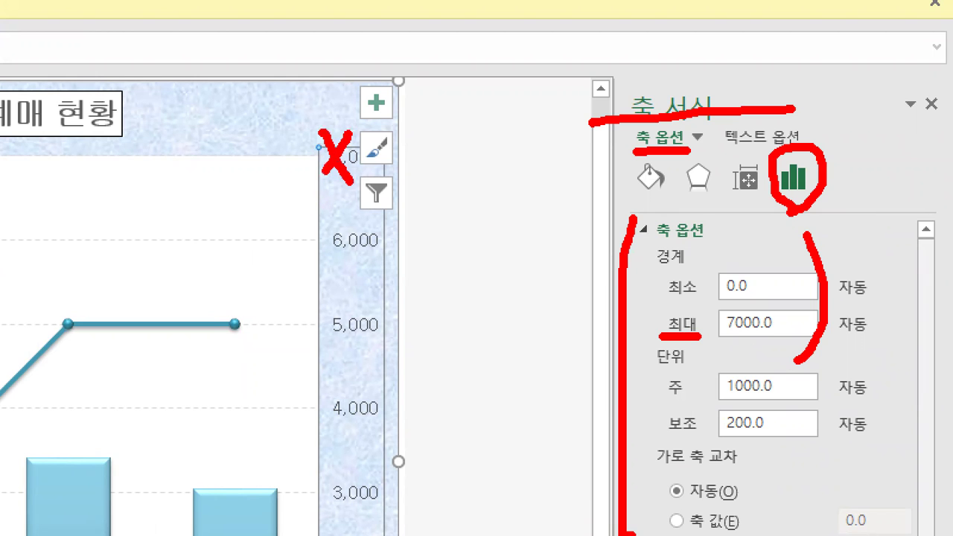
left_click_drag(720, 339, 774, 336)
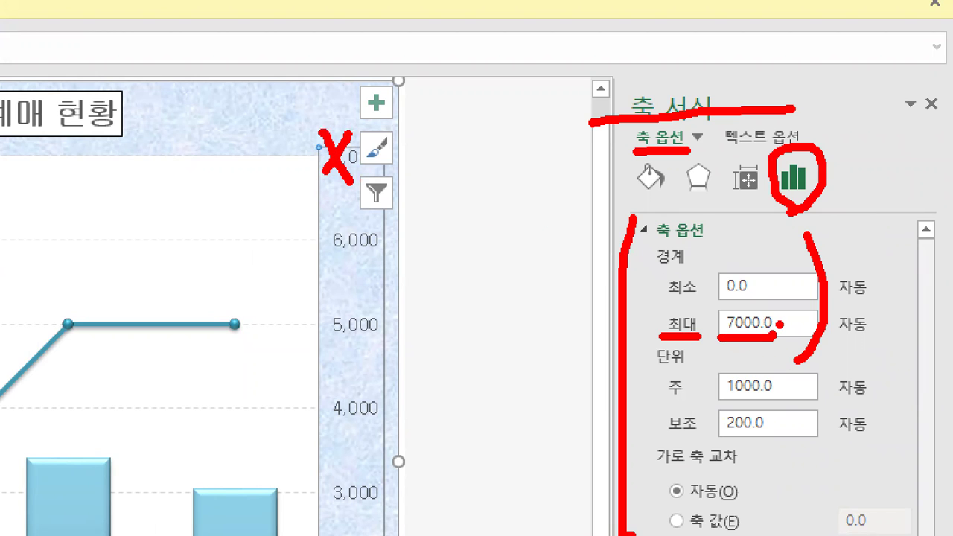
key("Escape")
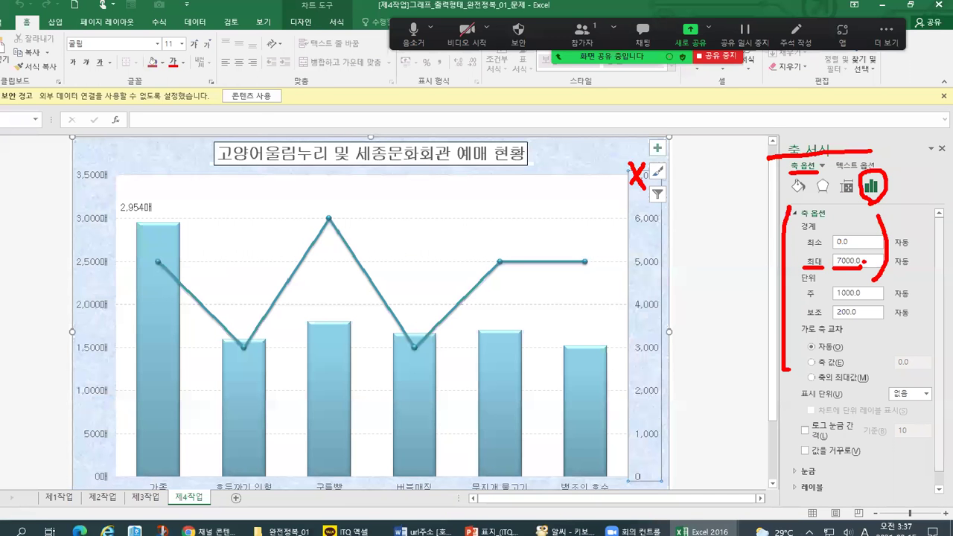
Set the secondary vertical axis maximum bound (최대) to 8000.
left_click_drag(779, 325, 717, 326)
type("8000")
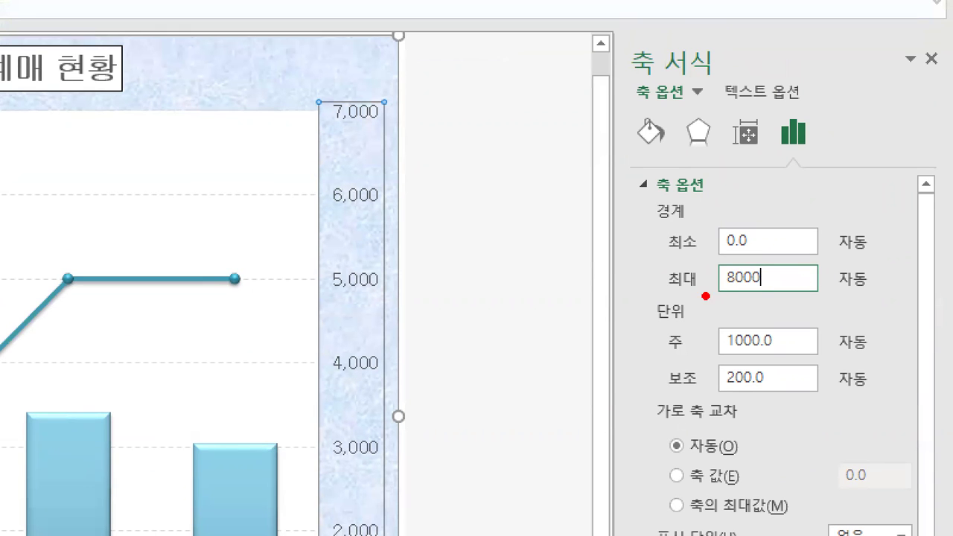
left_click_drag(815, 269, 864, 270)
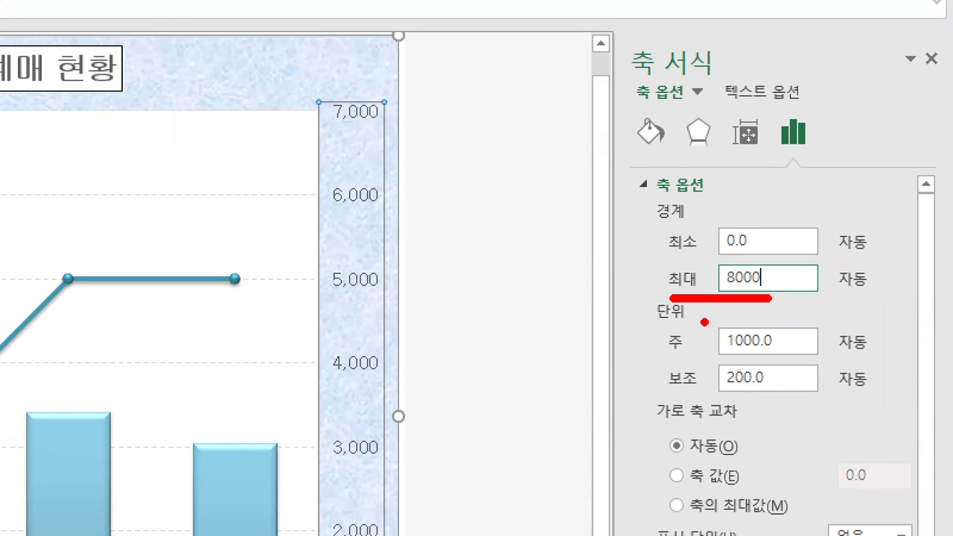
left_click_drag(638, 297, 637, 394)
left_click_drag(669, 359, 779, 359)
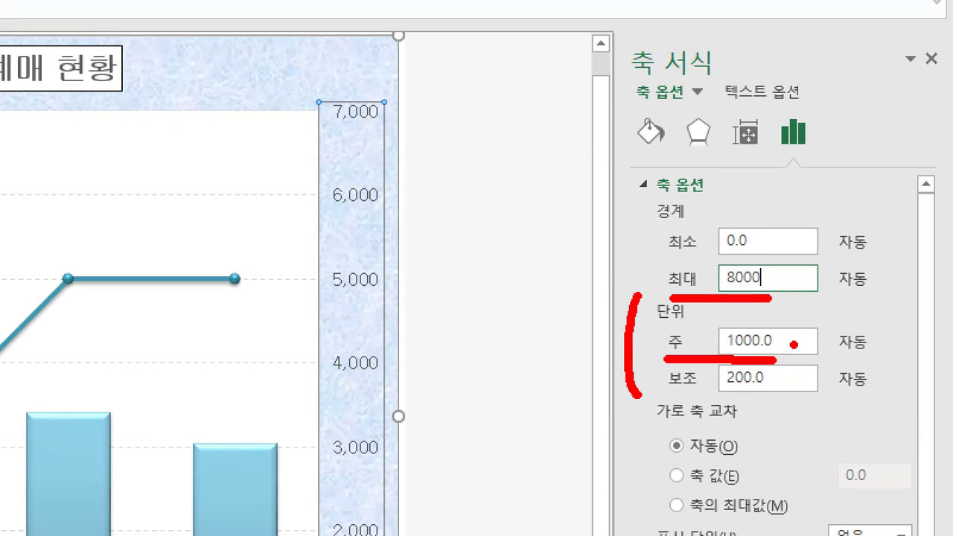
key("Return")
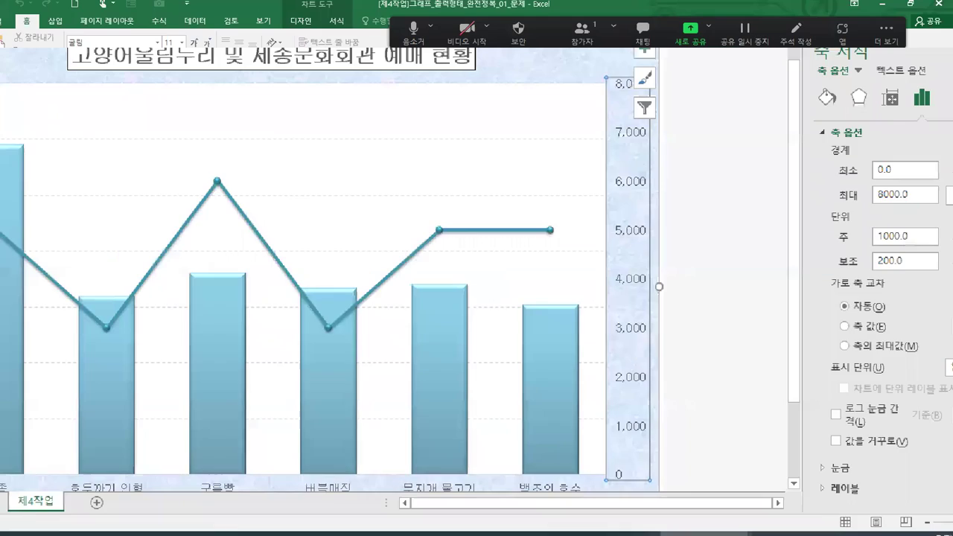
Set the secondary vertical axis major unit (주) to 2000.
mouse_move(560, 497)
left_mouse_down()
mouse_move(553, 450)
mouse_move(564, 509)
mouse_move(612, 474)
mouse_move(612, 397)
left_mouse_up()
left_click_drag(563, 426, 581, 423)
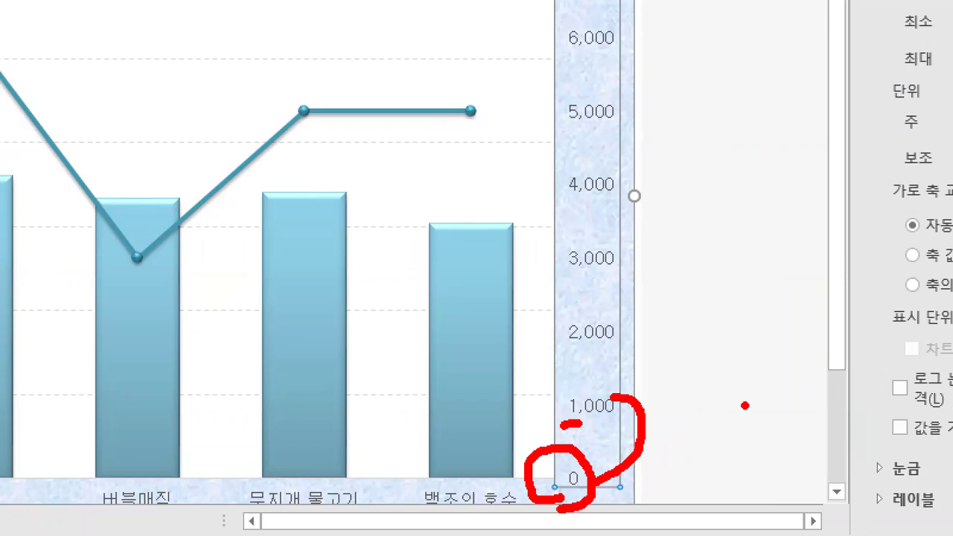
key("Escape")
left_click(847, 290)
key("BackSpace")
type("2000.0")
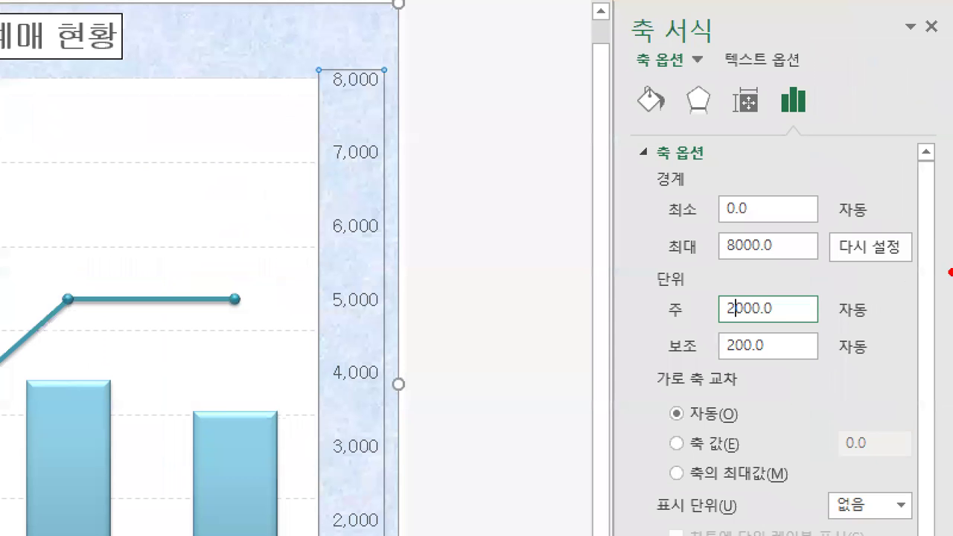
left_click_drag(651, 267, 807, 272)
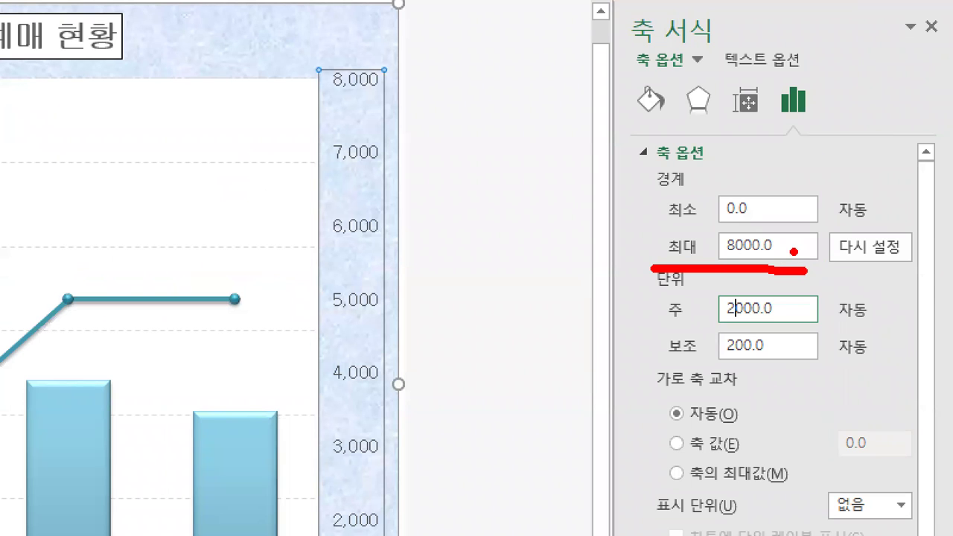
left_click_drag(650, 326, 822, 325)
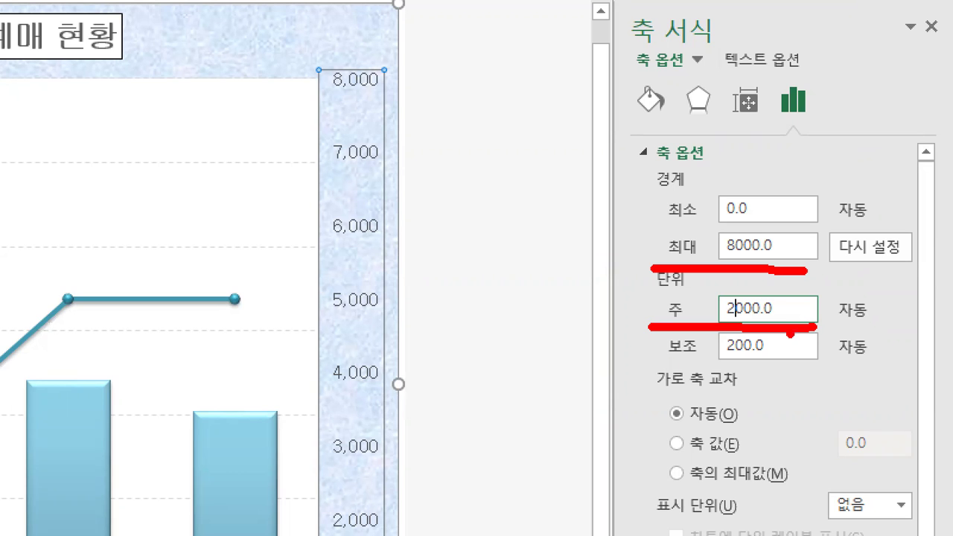
left_click_drag(335, 96, 412, 119)
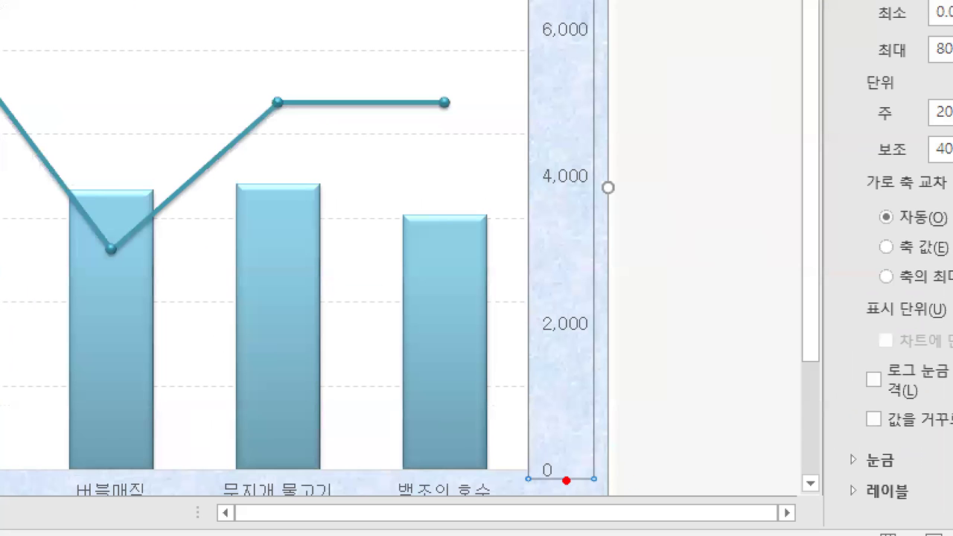
Review the secondary axis labels against the maximum and major unit settings, and deselect the chart.
left_click_drag(531, 489, 582, 489)
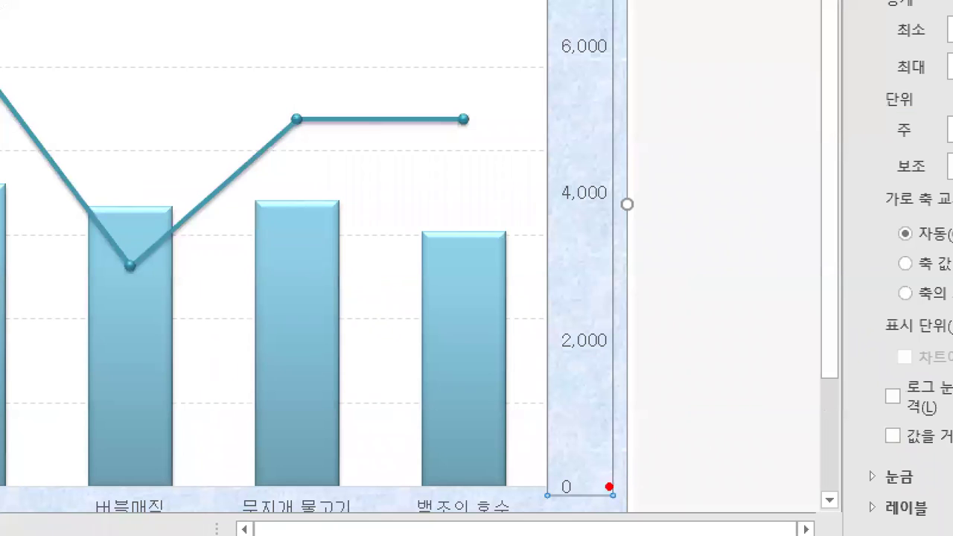
mouse_move(654, 474)
left_mouse_down()
mouse_move(686, 393)
mouse_move(662, 387)
left_mouse_up()
left_click_drag(627, 305, 607, 43)
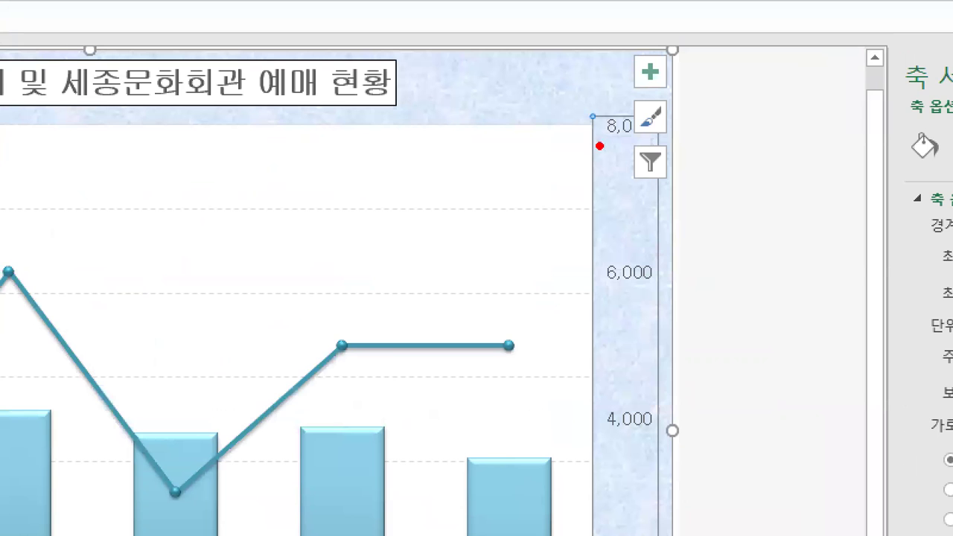
left_click_drag(601, 146, 617, 145)
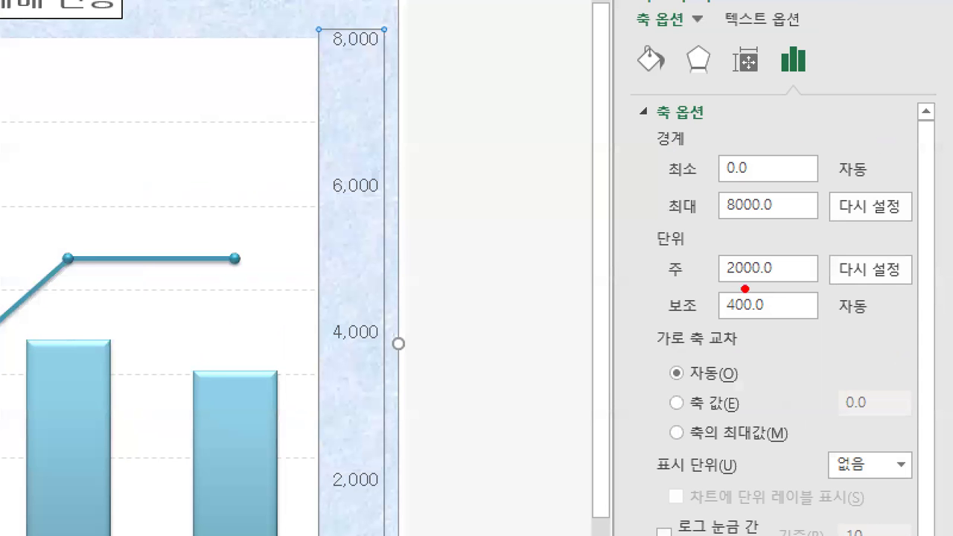
left_click_drag(861, 298, 837, 285)
mouse_move(721, 254)
left_mouse_down()
mouse_move(788, 272)
mouse_move(769, 289)
left_mouse_up()
mouse_move(754, 227)
left_mouse_down()
mouse_move(730, 187)
mouse_move(788, 207)
mouse_move(761, 228)
left_mouse_up()
left_click_drag(659, 223, 703, 217)
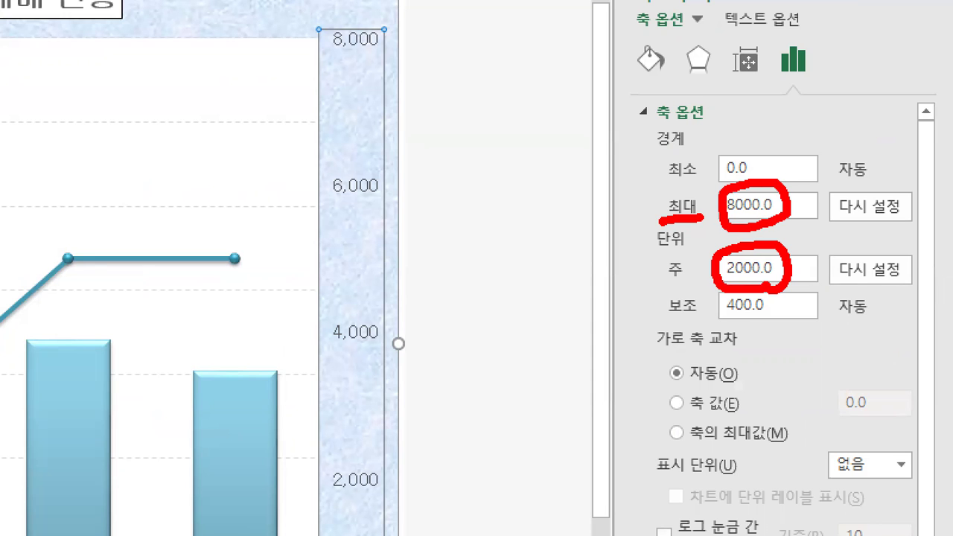
left_click_drag(655, 285, 697, 285)
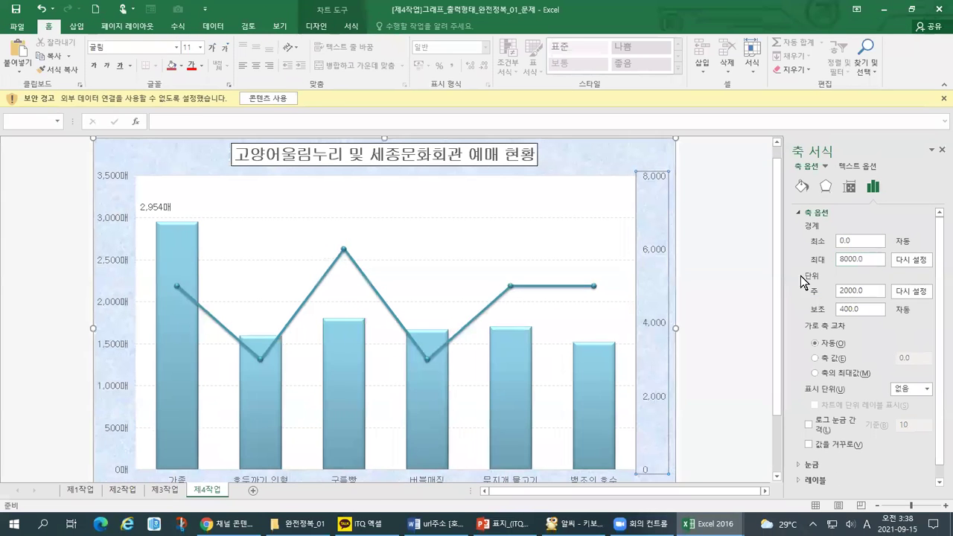
left_click(744, 329)
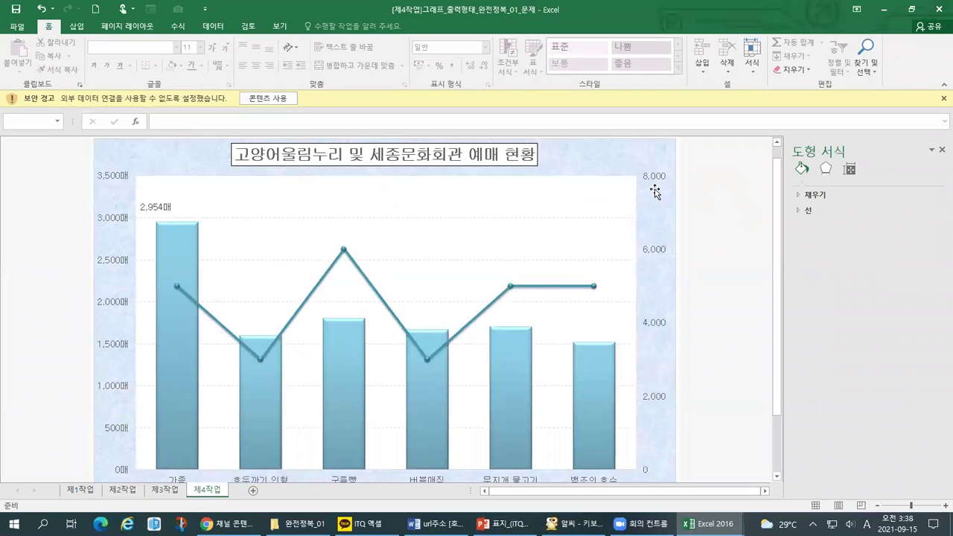
Review the secondary vertical axis's bounds and units, close the axis formatting pane, and deselect the chart.
left_click(656, 192)
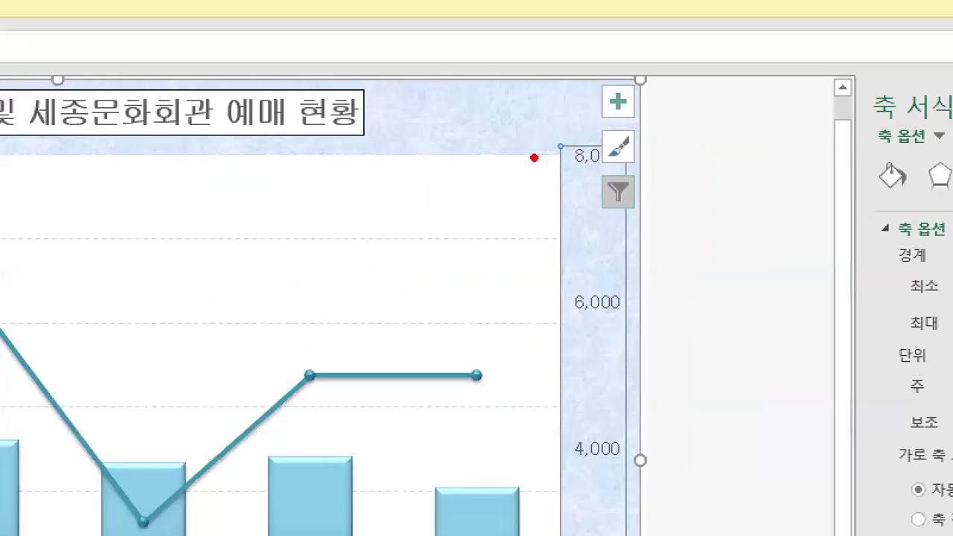
left_click_drag(534, 158, 590, 177)
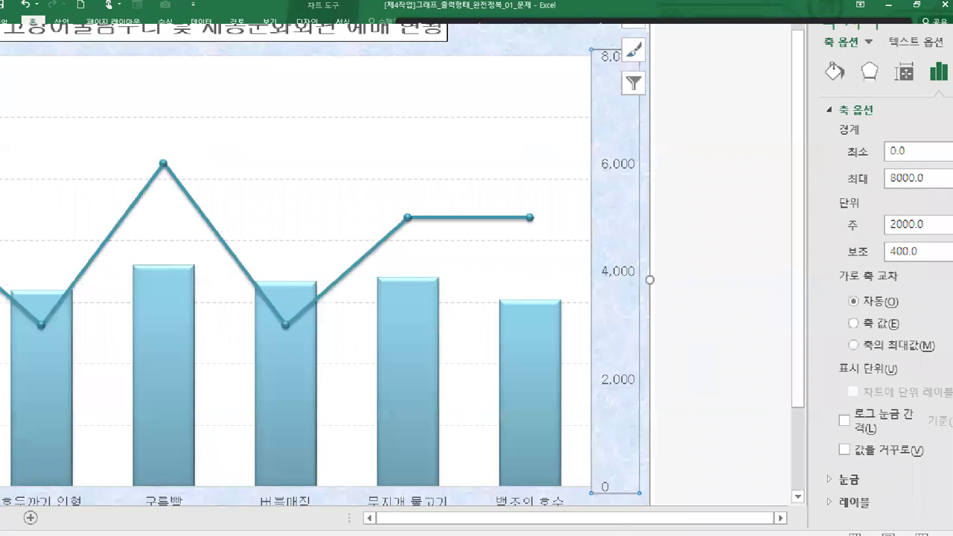
mouse_move(598, 374)
left_mouse_down()
mouse_move(634, 495)
mouse_move(629, 517)
left_mouse_up()
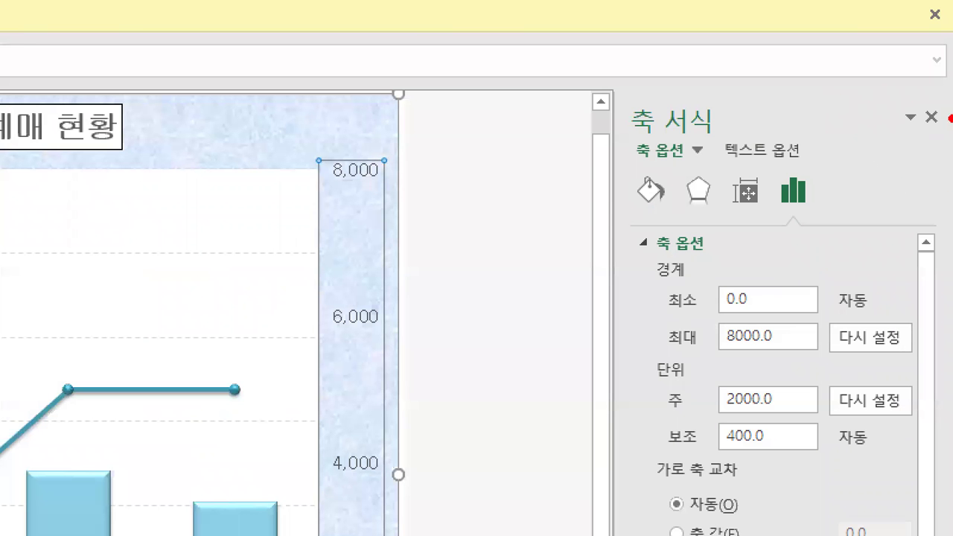
left_click_drag(934, 141, 952, 151)
mouse_move(930, 98)
left_mouse_down()
mouse_move(936, 148)
mouse_move(939, 138)
left_mouse_up()
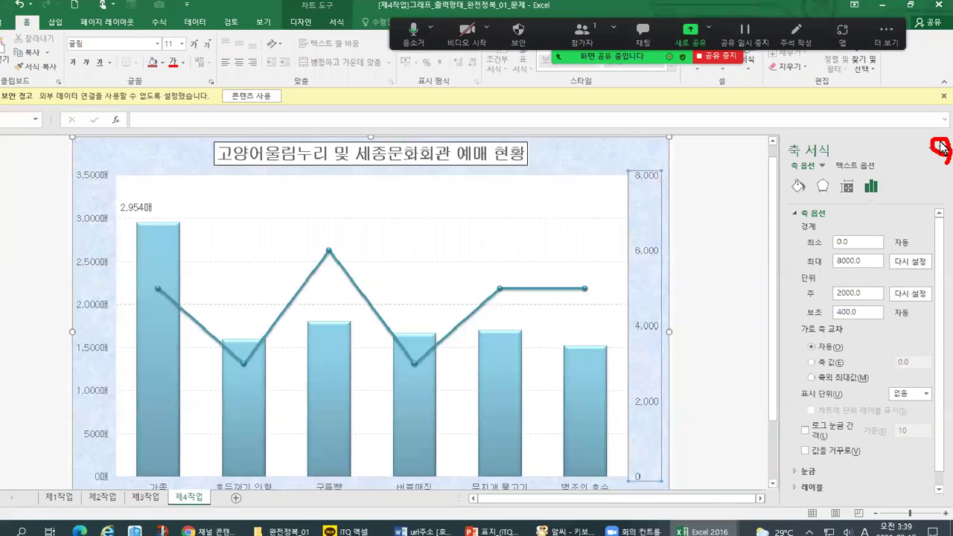
key("Escape")
left_click(942, 150)
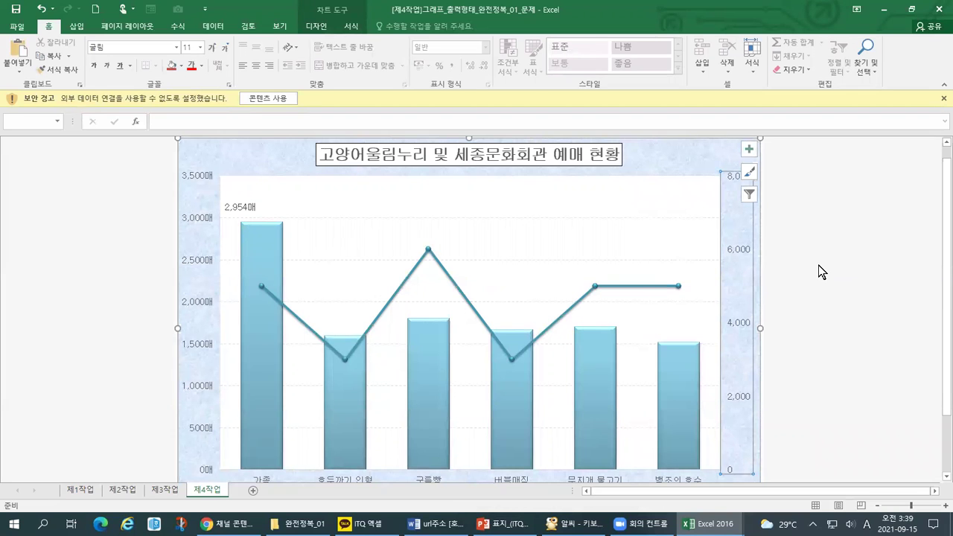
left_click(818, 337)
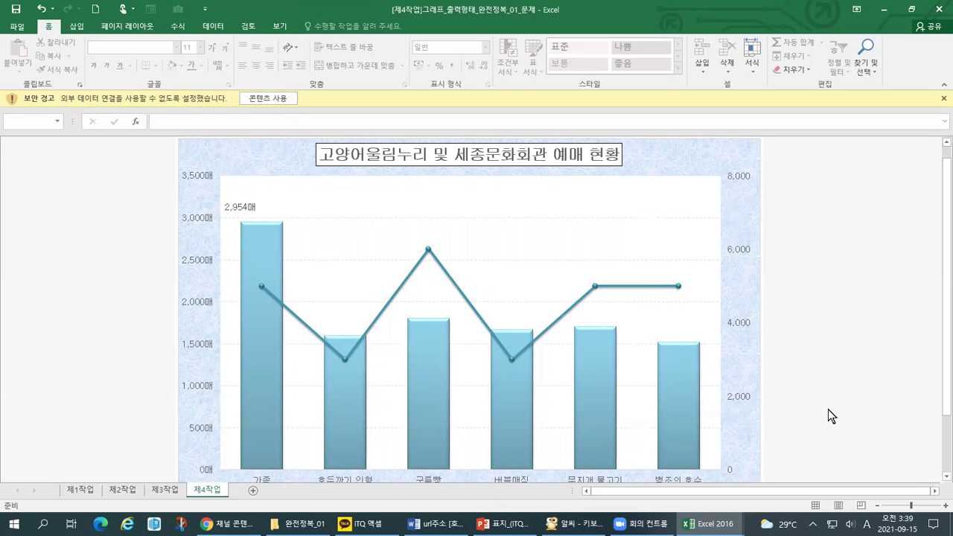
Switch to the 출력형태 reference workbook and examine the ranges of its chart's secondary and primary vertical axes.
key("alt+Tab")
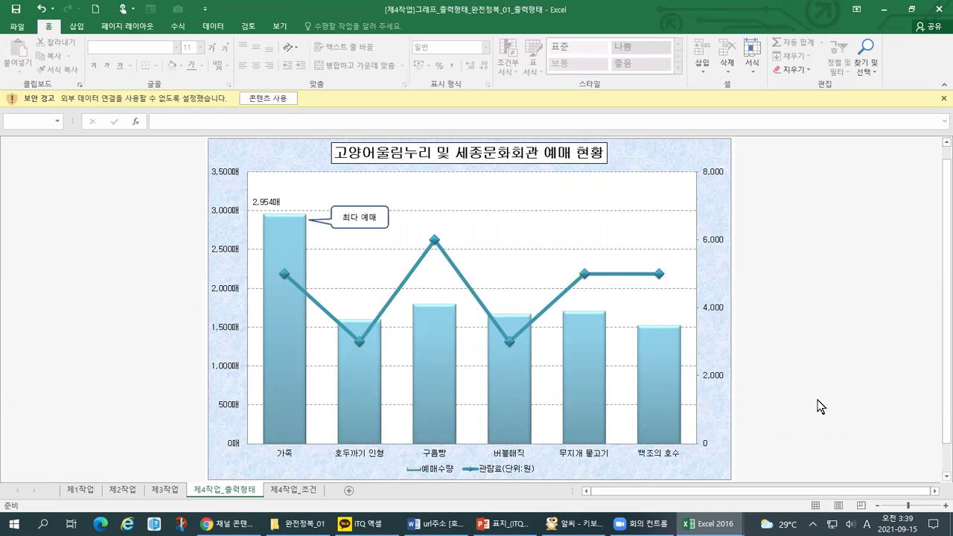
left_click(711, 448)
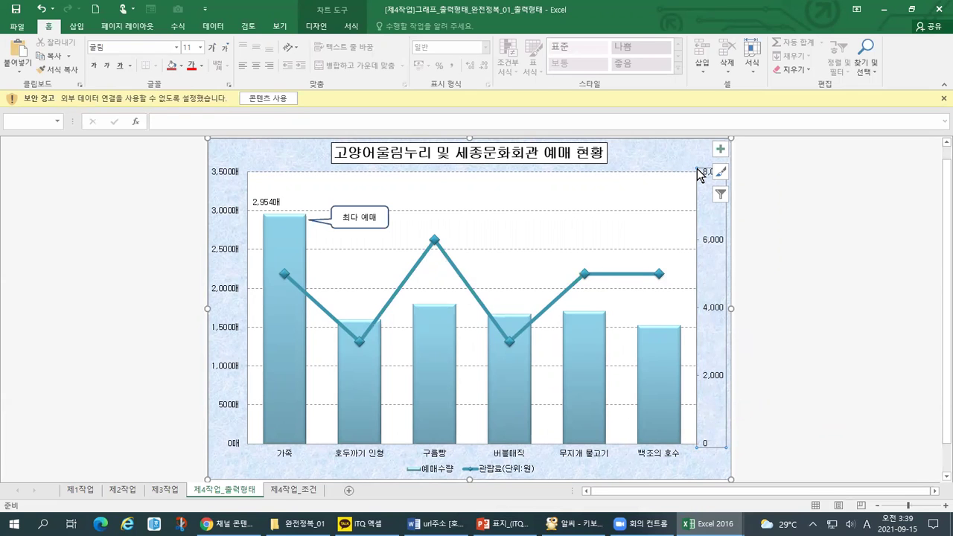
left_click(777, 325)
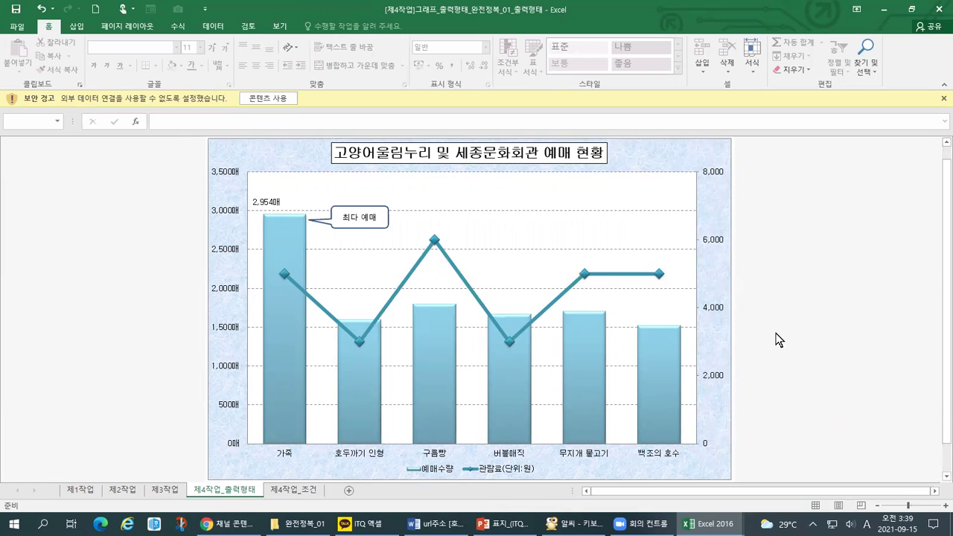
left_click(230, 446)
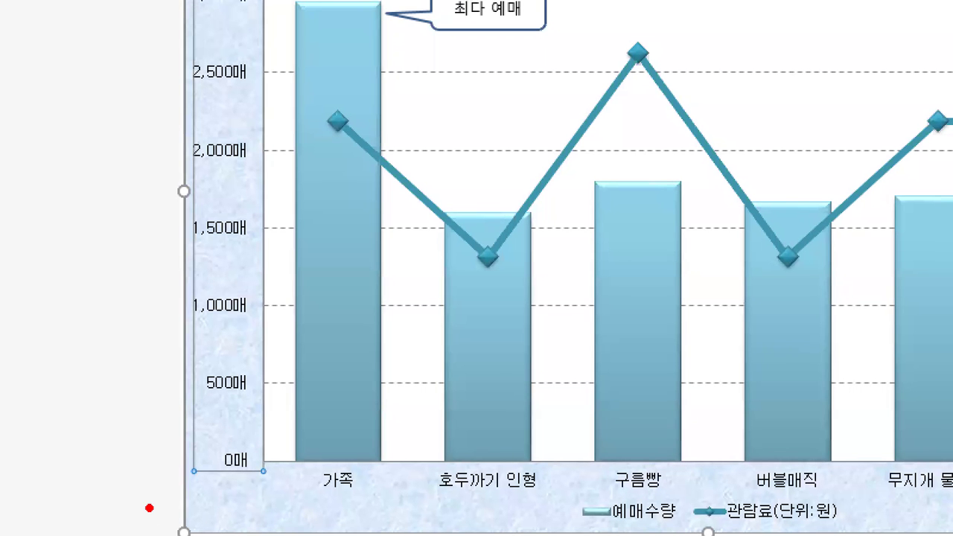
left_click_drag(191, 466, 197, 213)
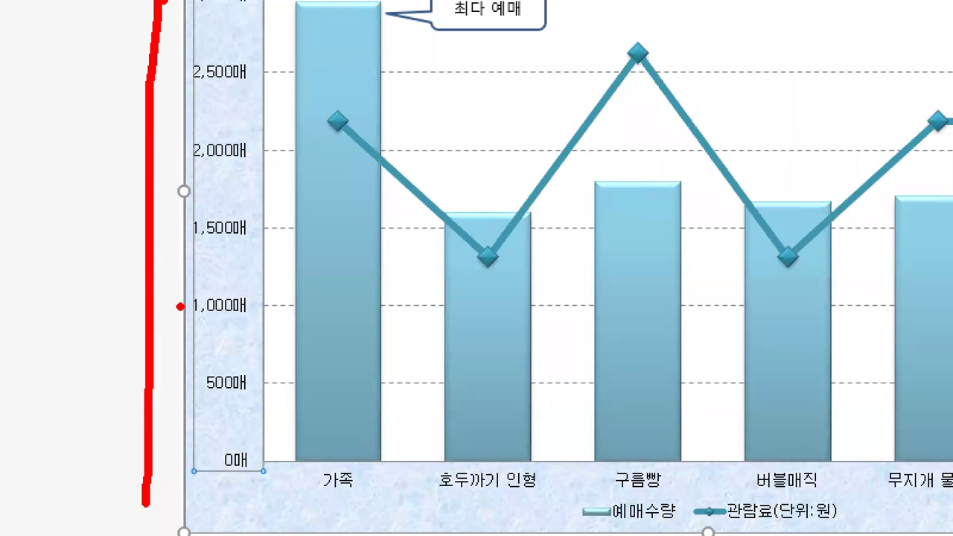
left_click_drag(185, 450, 228, 441)
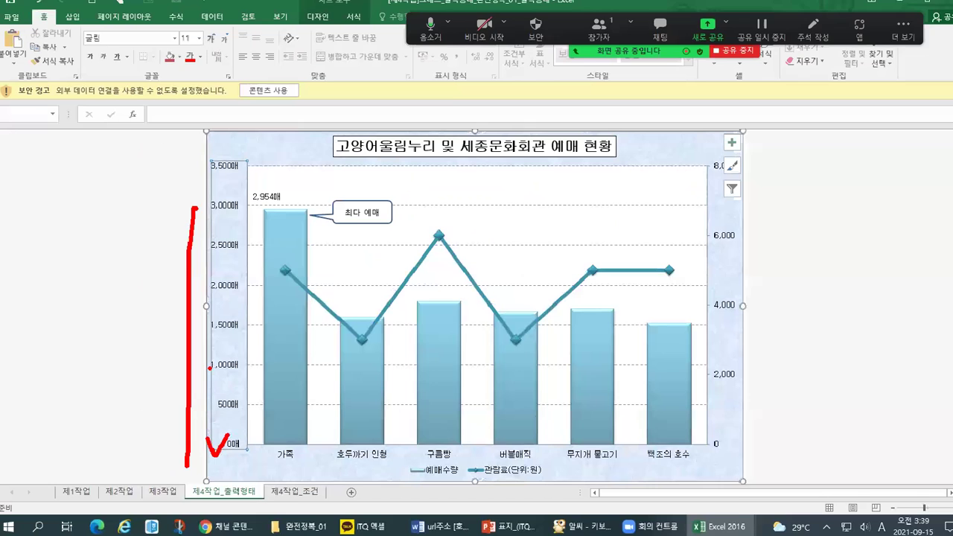
key("Escape")
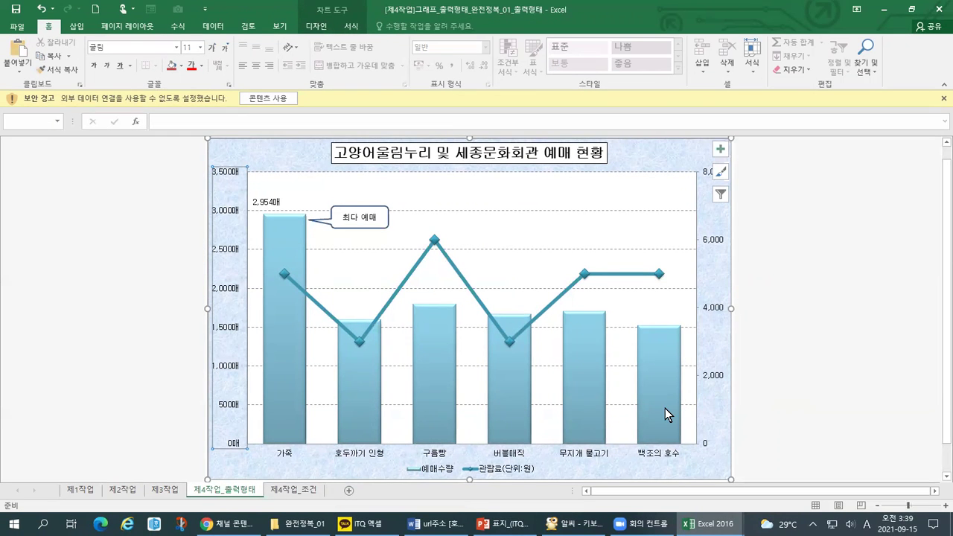
Examine the reference chart's secondary axis for its minimum, its maximum and the interval between its labels.
key("ctrl+1")
left_click_drag(700, 454, 723, 448)
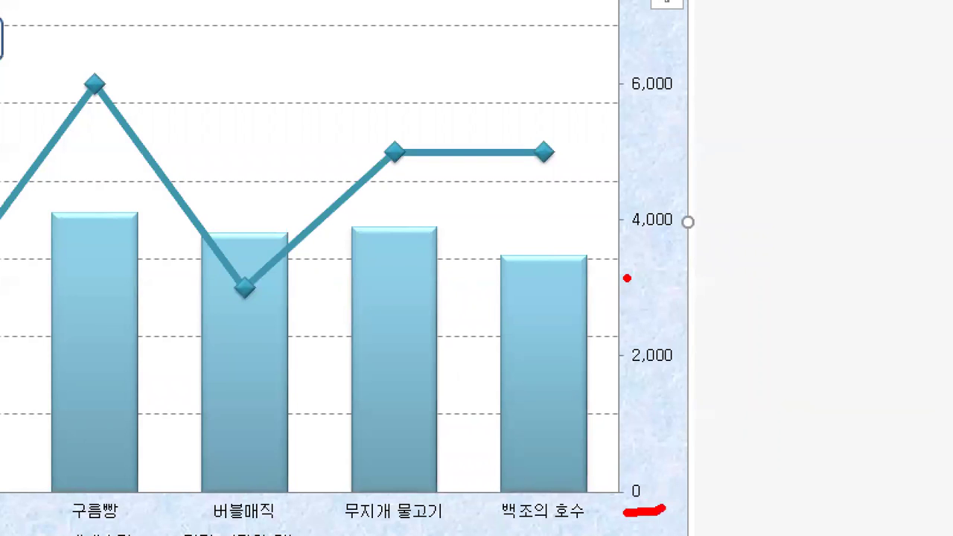
key("Escape")
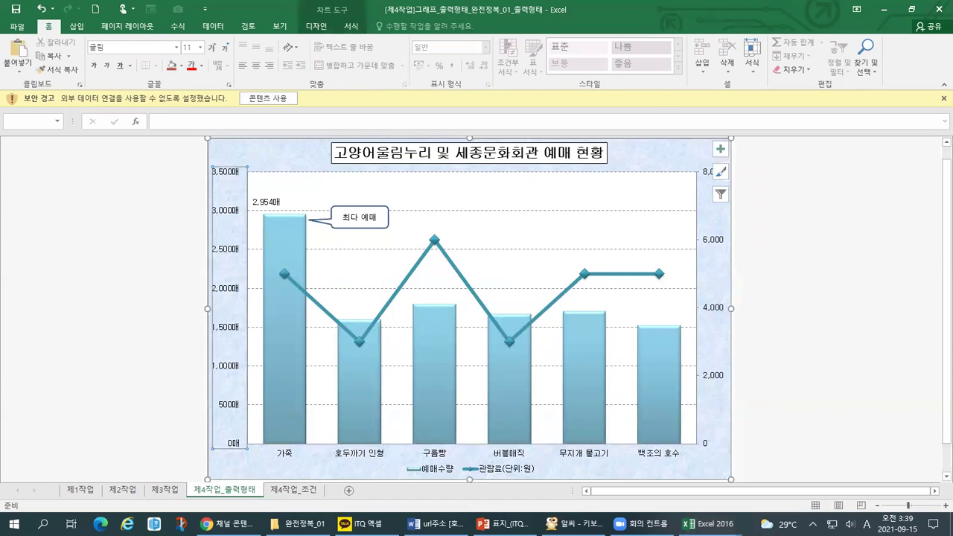
key("ctrl+1")
left_click_drag(680, 176, 709, 176)
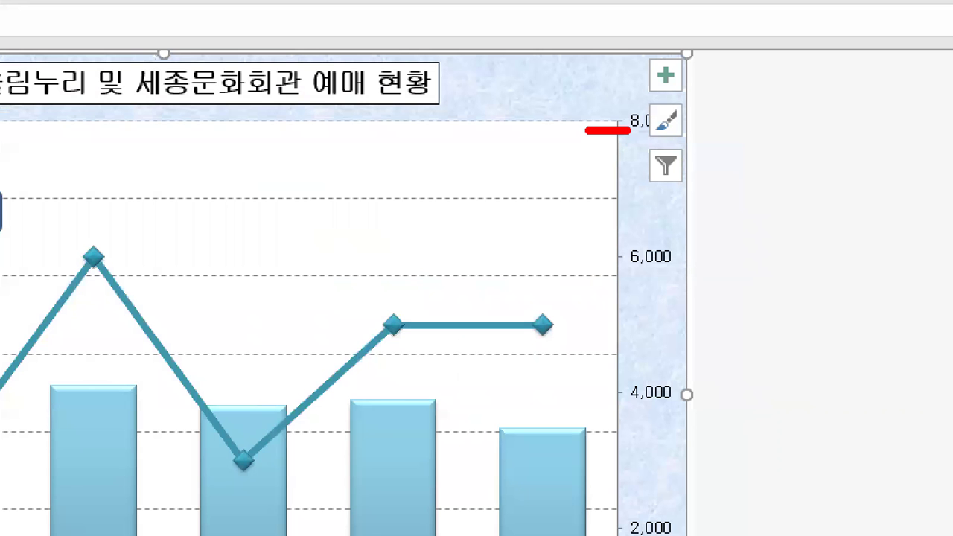
left_click_drag(734, 369, 752, 343)
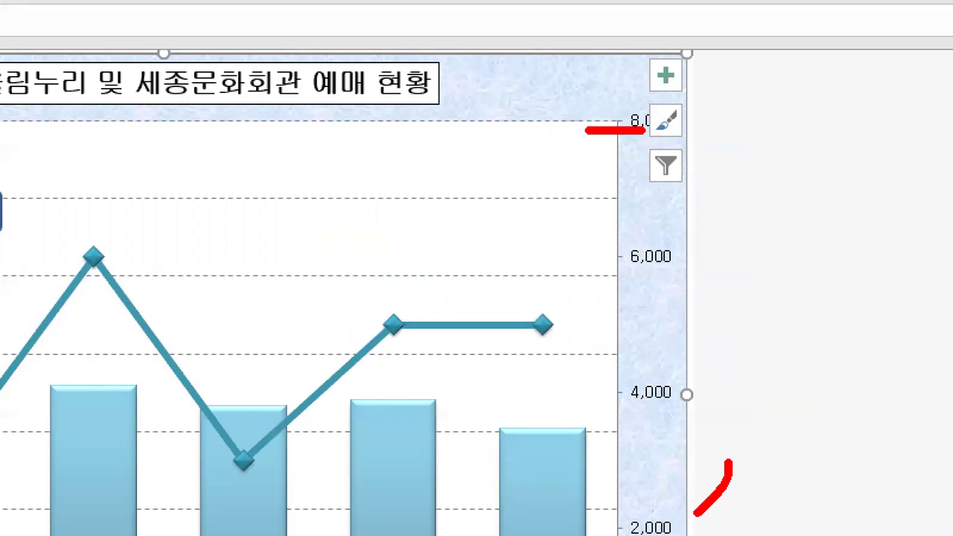
left_click_drag(730, 463, 717, 131)
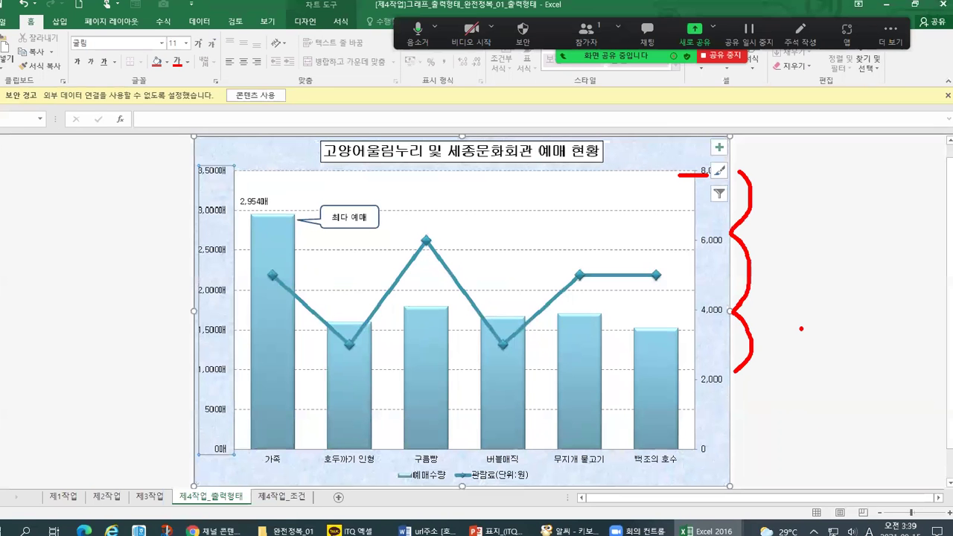
key("Escape")
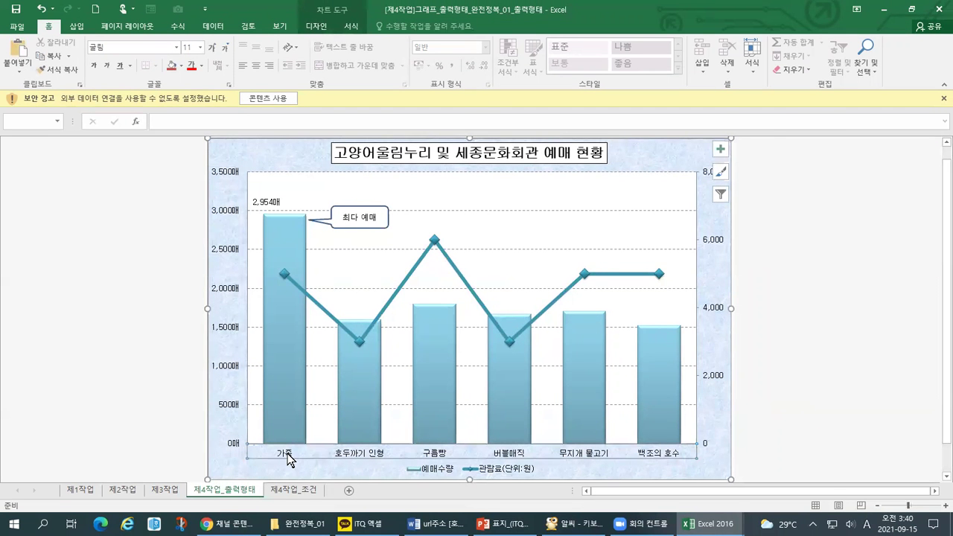
Examine the reference chart's horizontal axis categories, from 가족 to 백조의 호수.
key("ctrl+1")
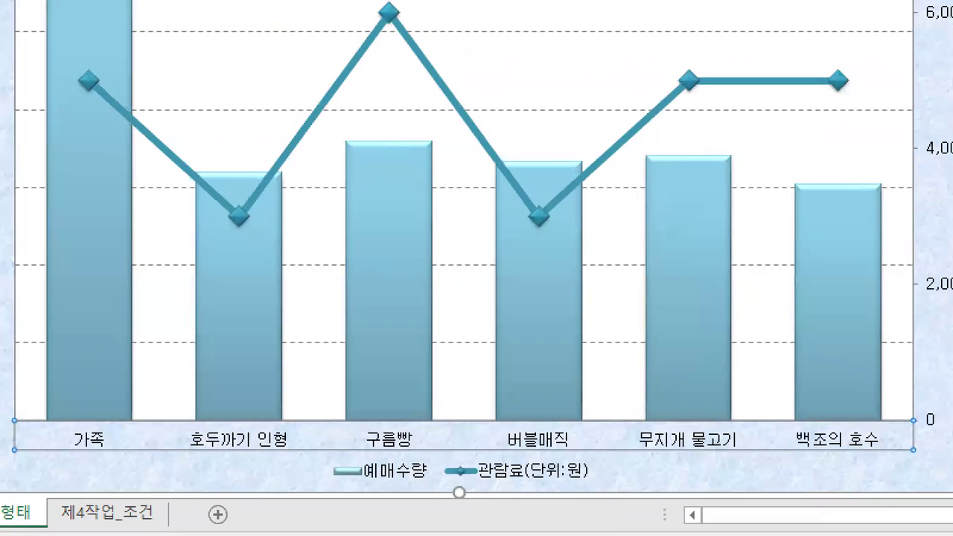
left_click_drag(56, 463, 111, 464)
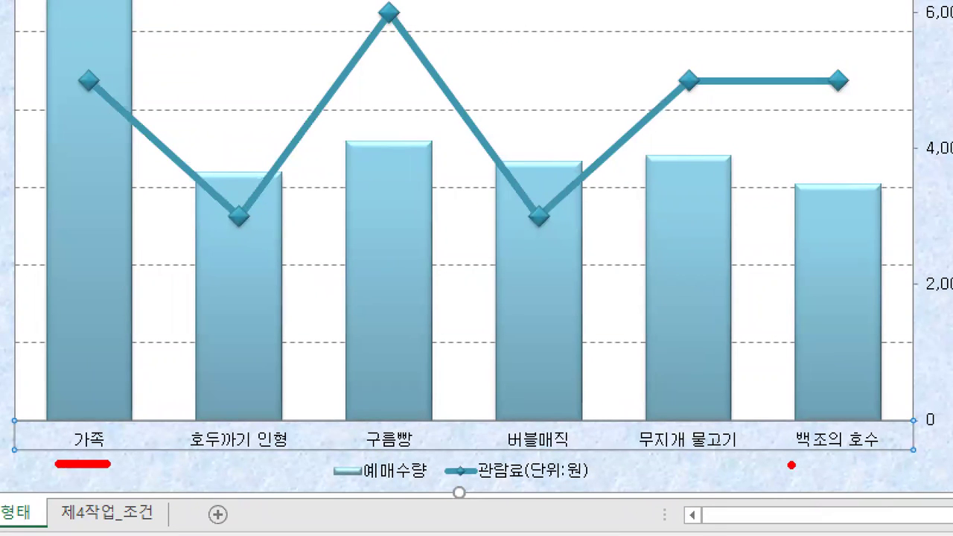
left_click_drag(789, 466, 905, 464)
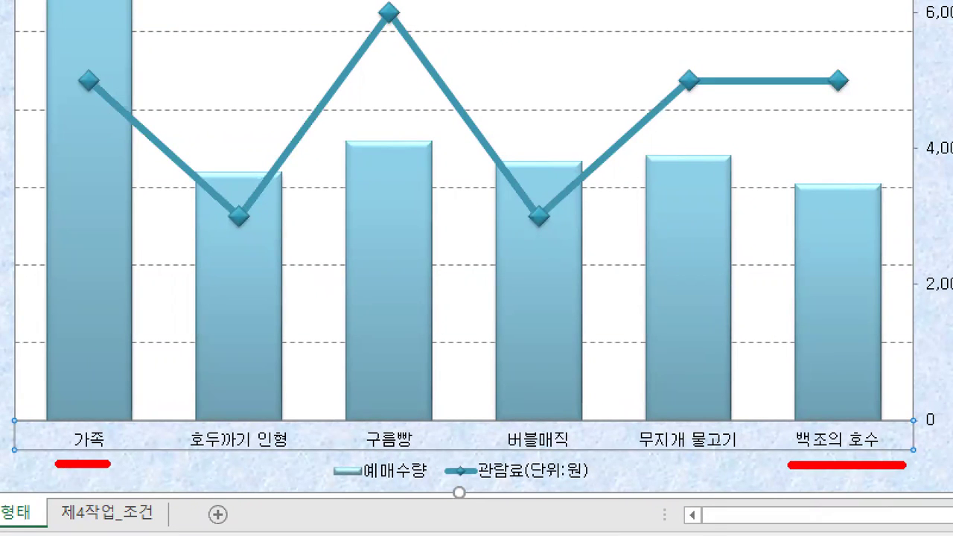
key("Escape")
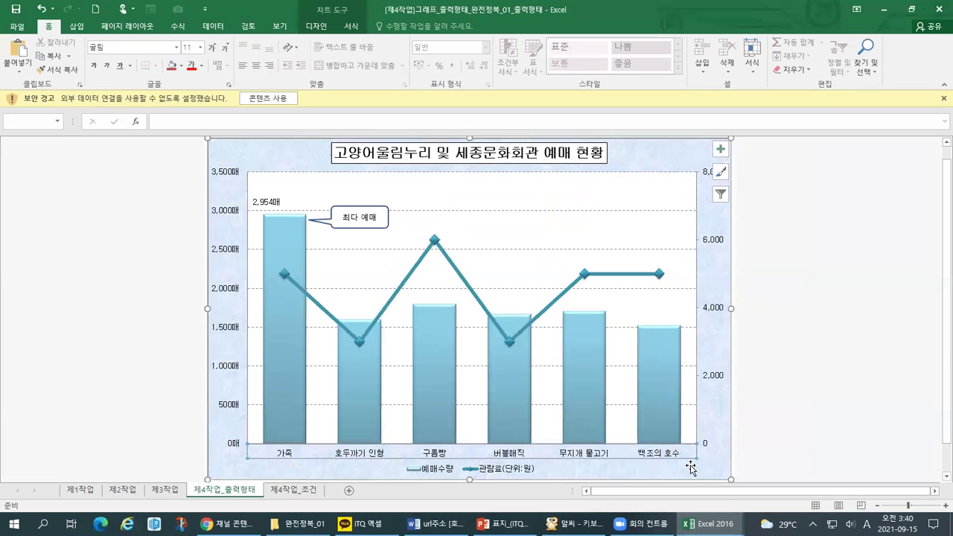
Return to the 문제 workbook's chart and examine its legend entries below the horizontal axis.
mouse_move(707, 523)
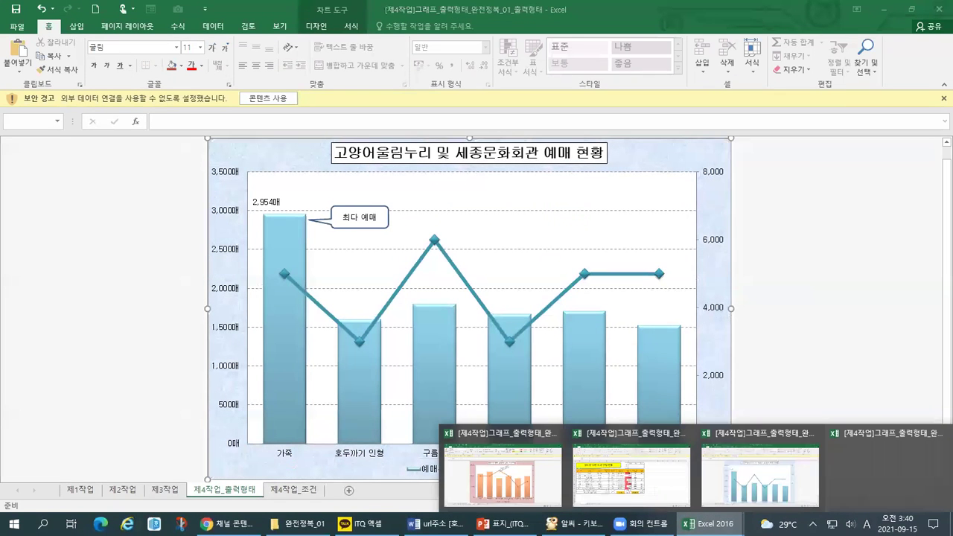
left_click(786, 493)
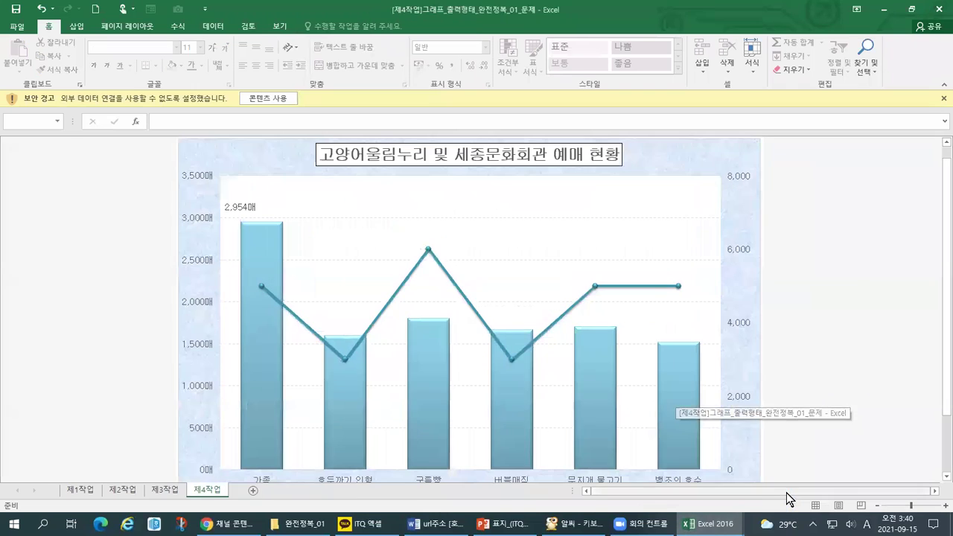
scroll(862, 380, "down", 1)
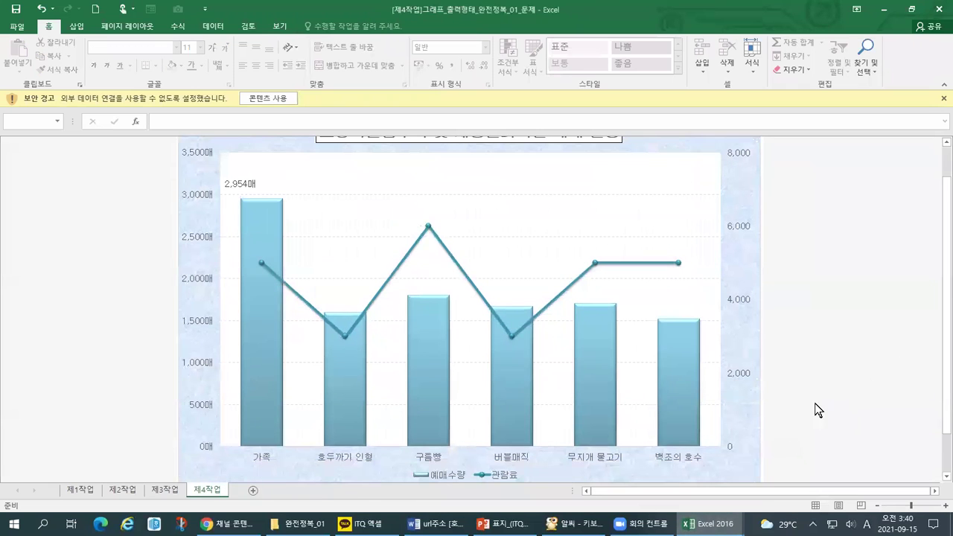
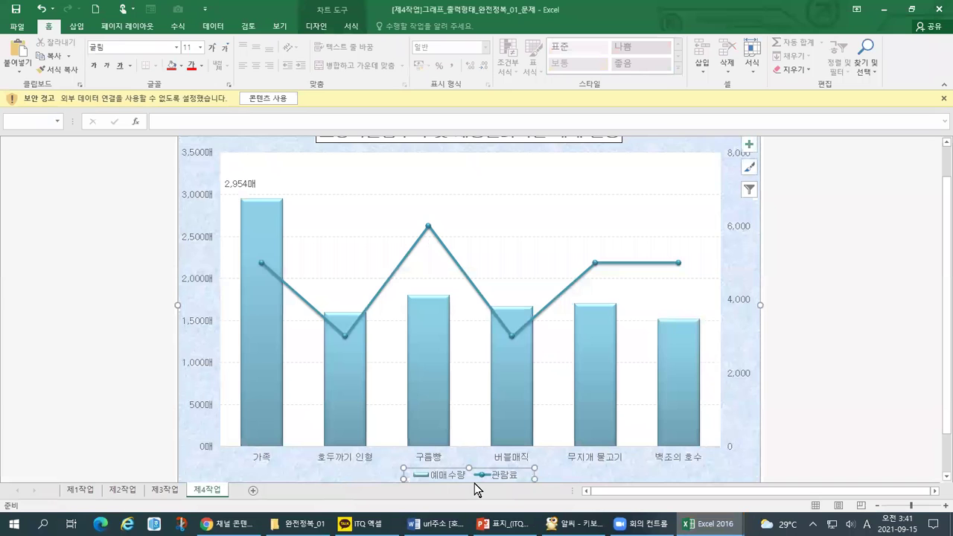
scroll(473, 447, "down", 1)
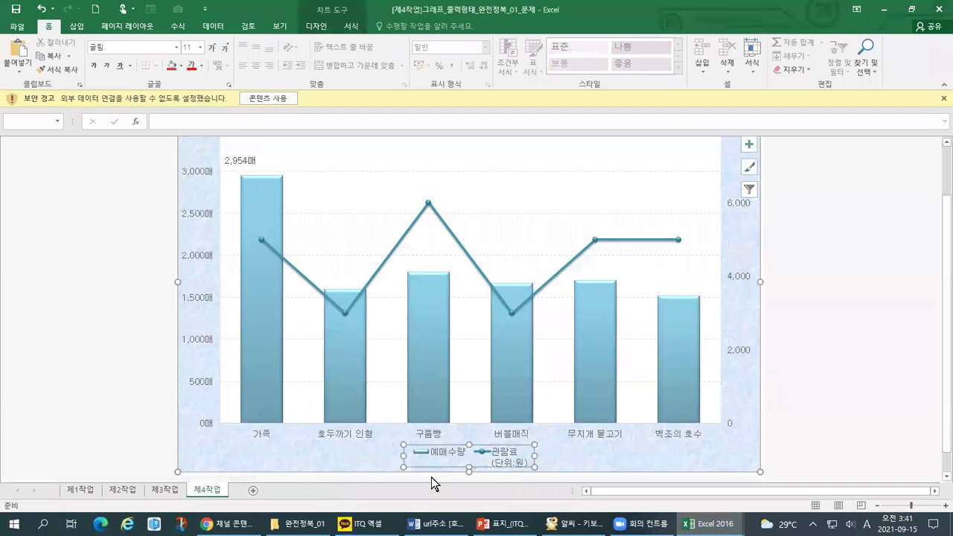
left_click_drag(382, 453, 393, 450)
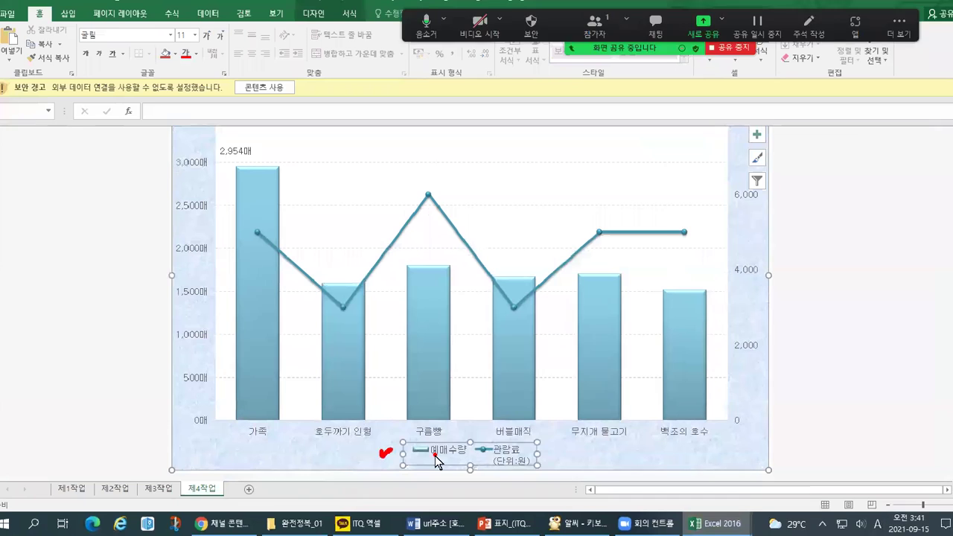
Open the data source selection (데이터 선택) for the chart from its legend.
right_click(439, 426)
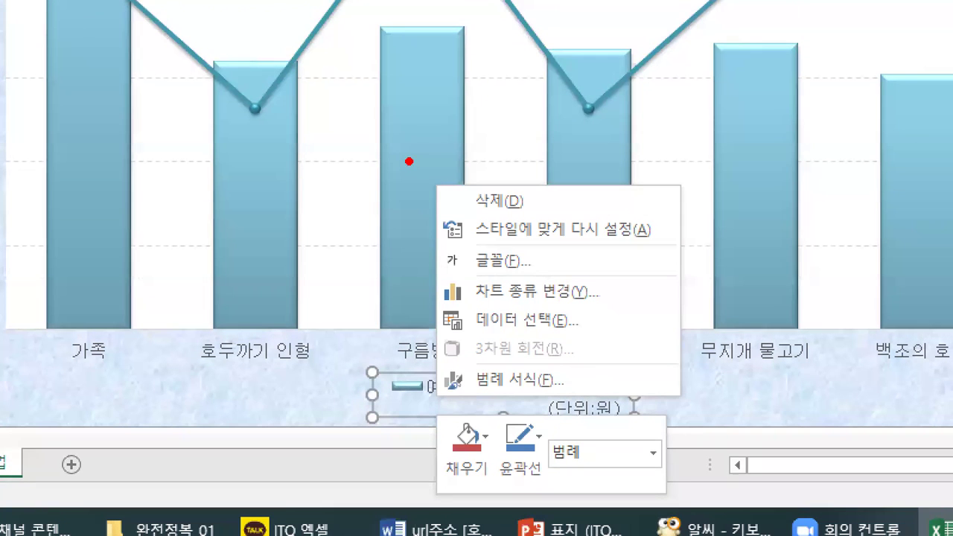
left_click_drag(444, 331, 433, 404)
left_click_drag(421, 293, 450, 510)
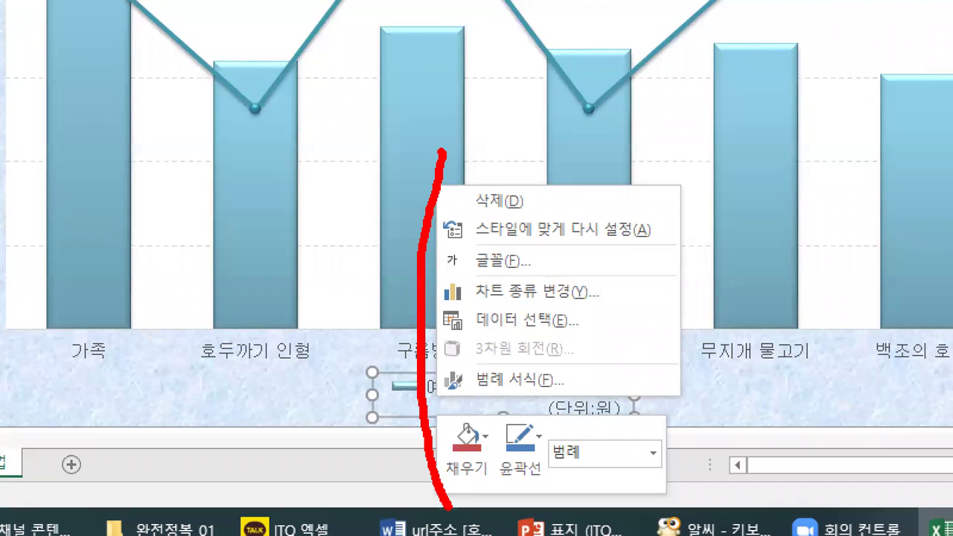
mouse_move(444, 332)
left_mouse_down()
mouse_move(533, 332)
mouse_move(584, 312)
mouse_move(456, 303)
mouse_move(430, 340)
left_mouse_up()
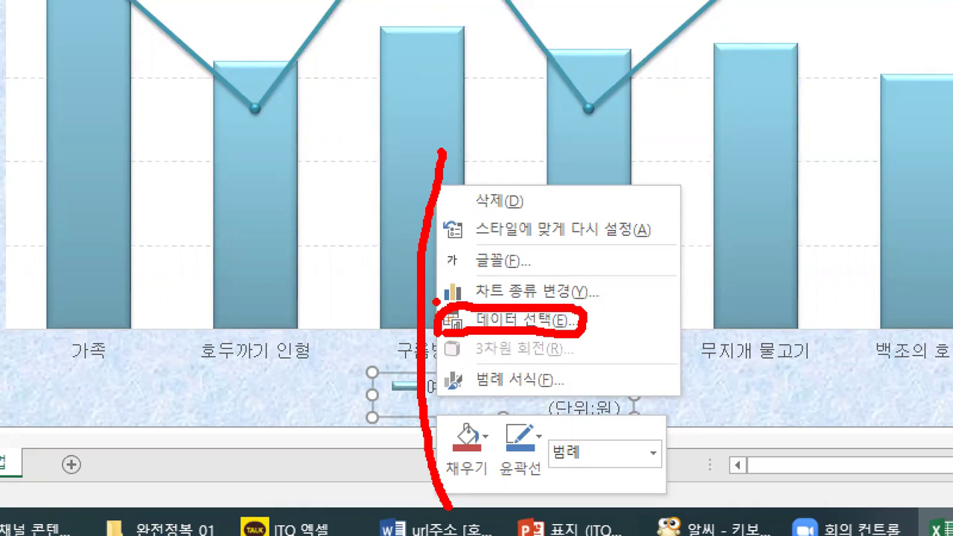
left_click_drag(596, 313, 630, 302)
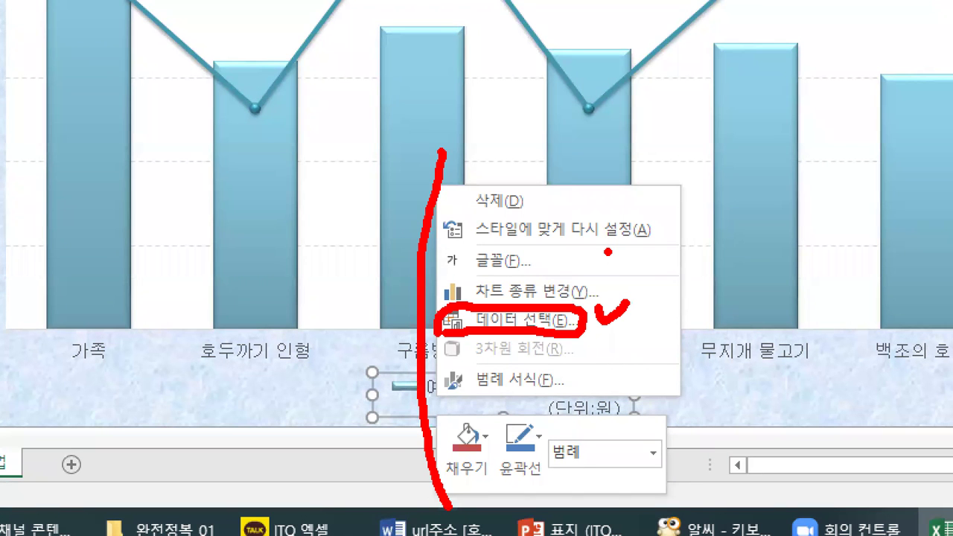
key("Escape")
left_click(486, 389)
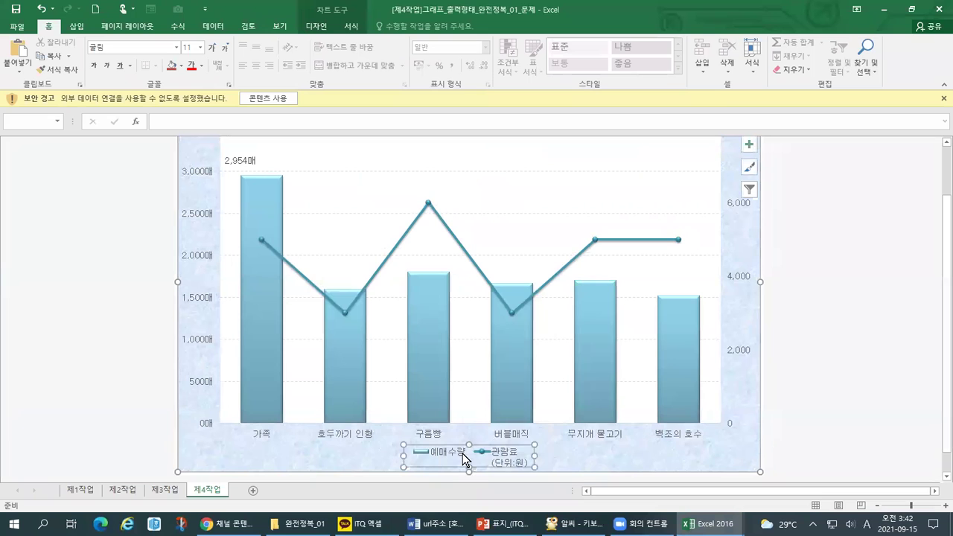
right_click(463, 453)
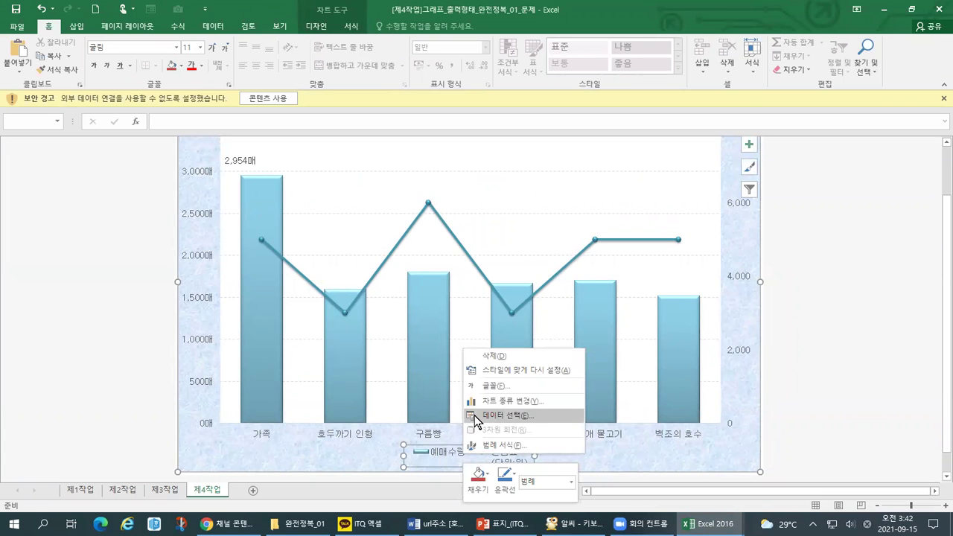
left_click(475, 415)
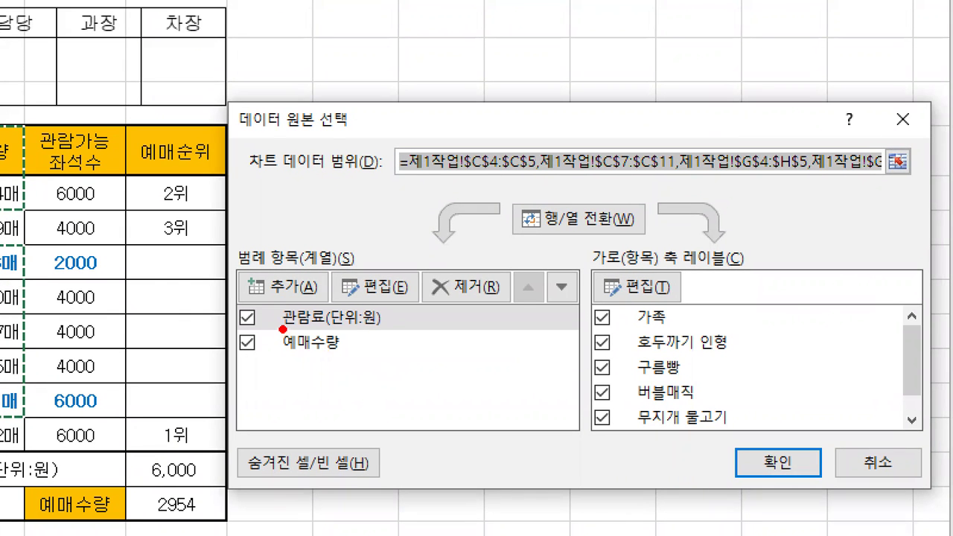
Select the 관람료(단위:원) series among the legend entries and open it for editing.
left_click_drag(280, 327, 392, 335)
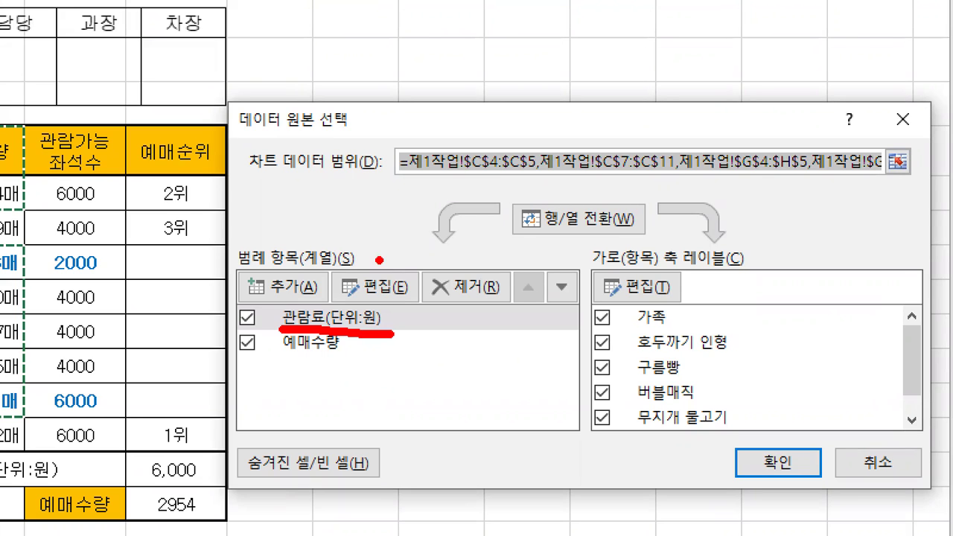
left_click_drag(377, 262, 413, 257)
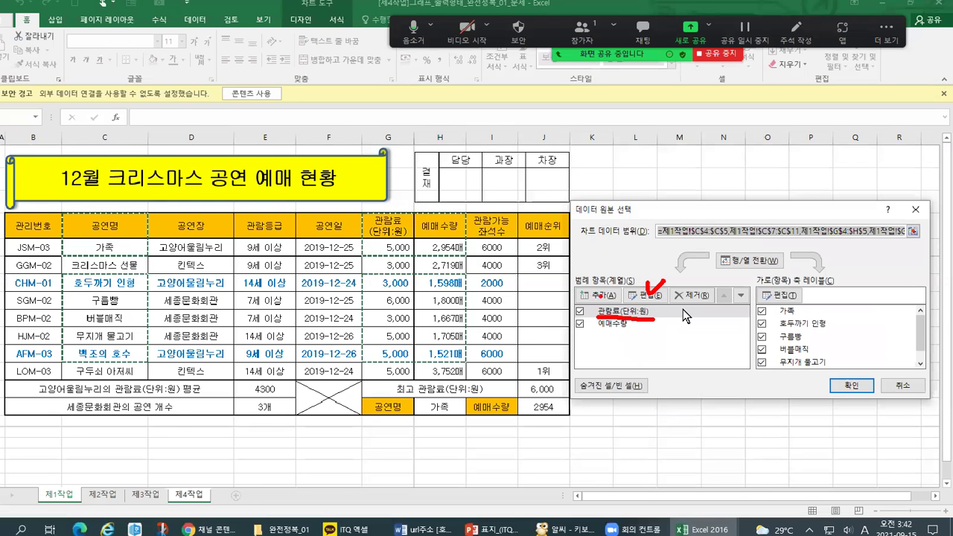
left_click(361, 326)
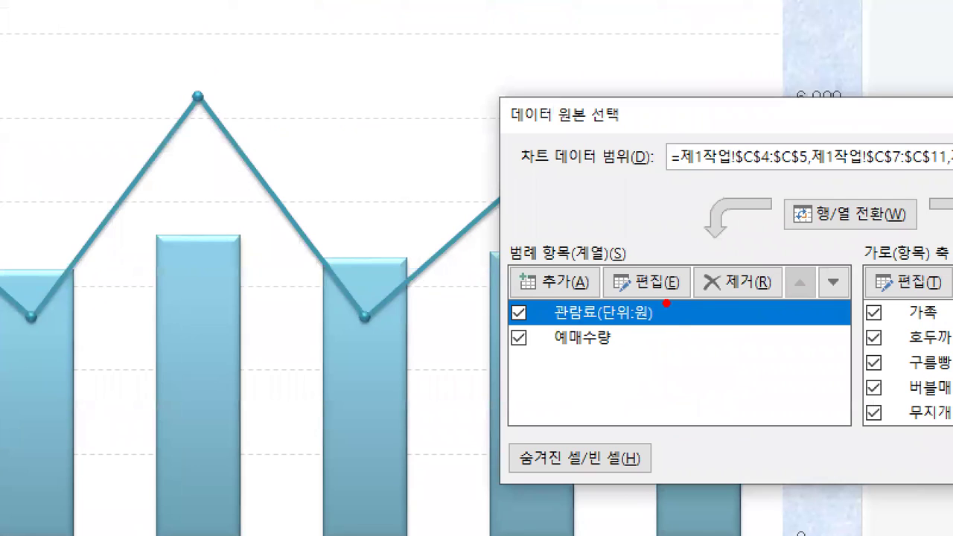
left_click_drag(667, 309, 692, 301)
mouse_move(288, 159)
left_mouse_down()
mouse_move(32, 343)
mouse_move(269, 148)
mouse_move(84, 187)
left_mouse_up()
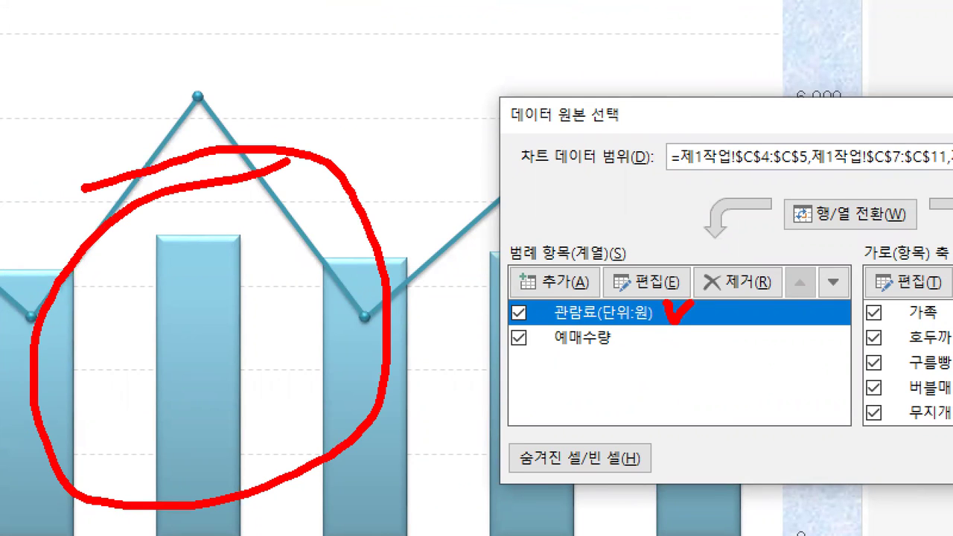
mouse_move(544, 325)
left_mouse_down()
mouse_move(659, 328)
mouse_move(664, 318)
left_mouse_up()
mouse_move(650, 244)
left_mouse_down()
mouse_move(649, 253)
mouse_move(689, 236)
left_mouse_up()
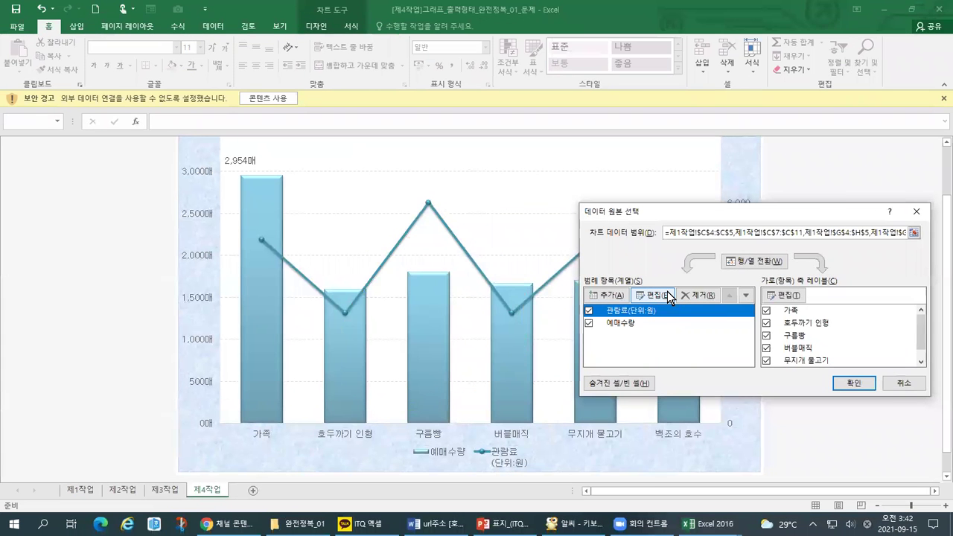
left_click(669, 297)
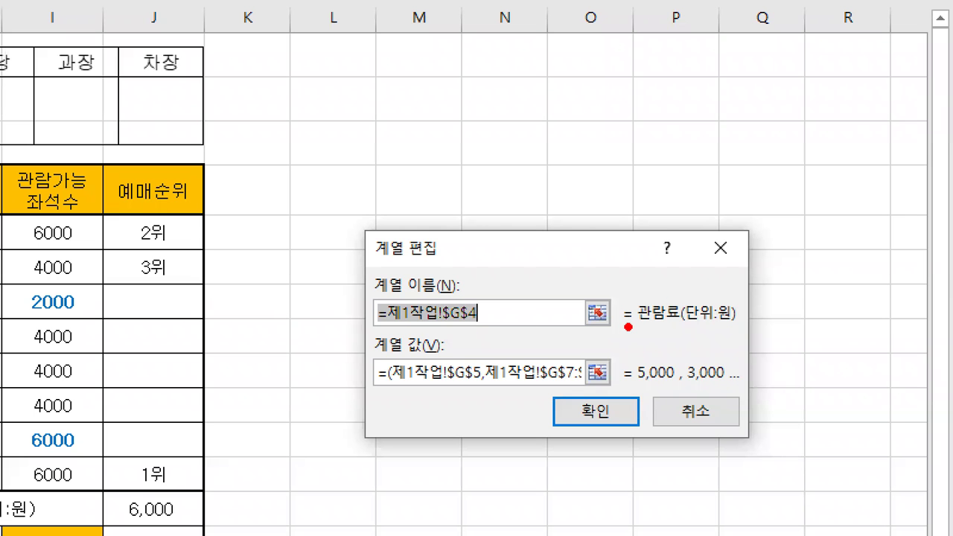
Replace the series name's cell reference with the text 관람료(단위:원) on a single line and confirm the series edit.
left_click_drag(791, 296, 844, 295)
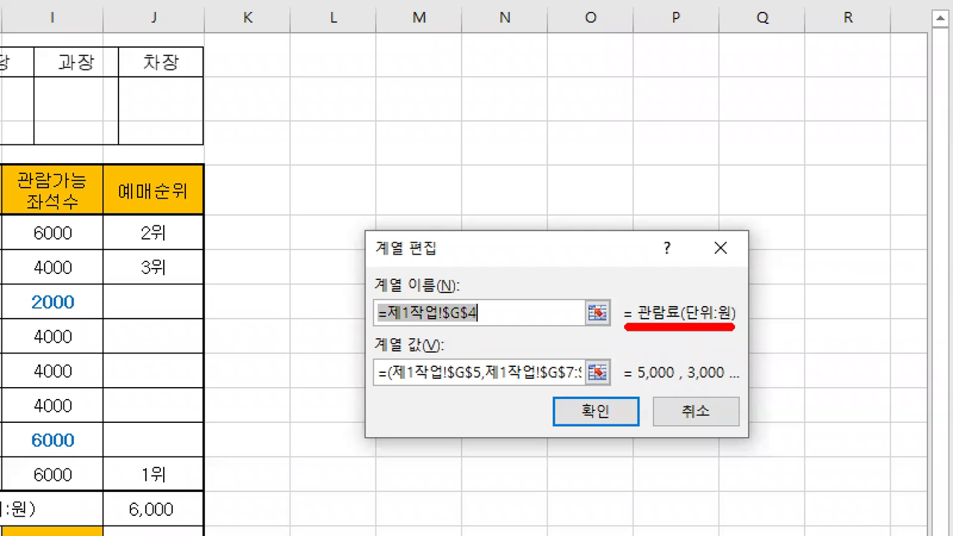
mouse_move(370, 332)
left_mouse_down()
mouse_move(465, 330)
mouse_move(480, 286)
mouse_move(331, 334)
mouse_move(364, 333)
left_mouse_up()
left_click_drag(636, 257, 633, 282)
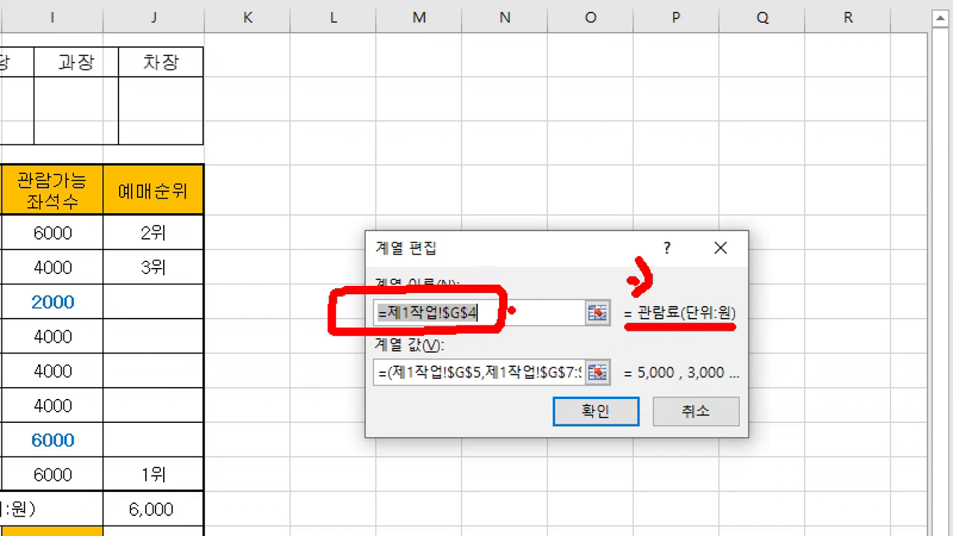
key("Escape")
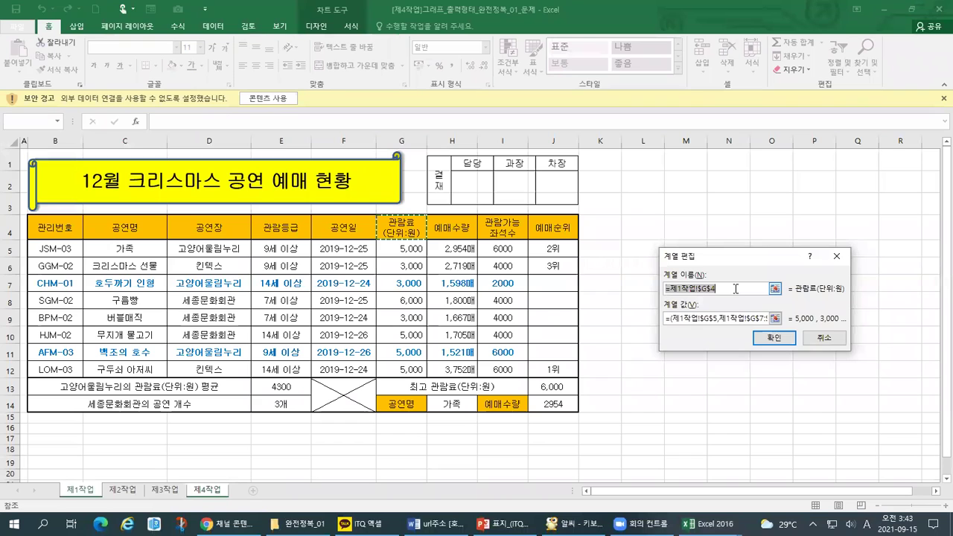
key("BackSpace")
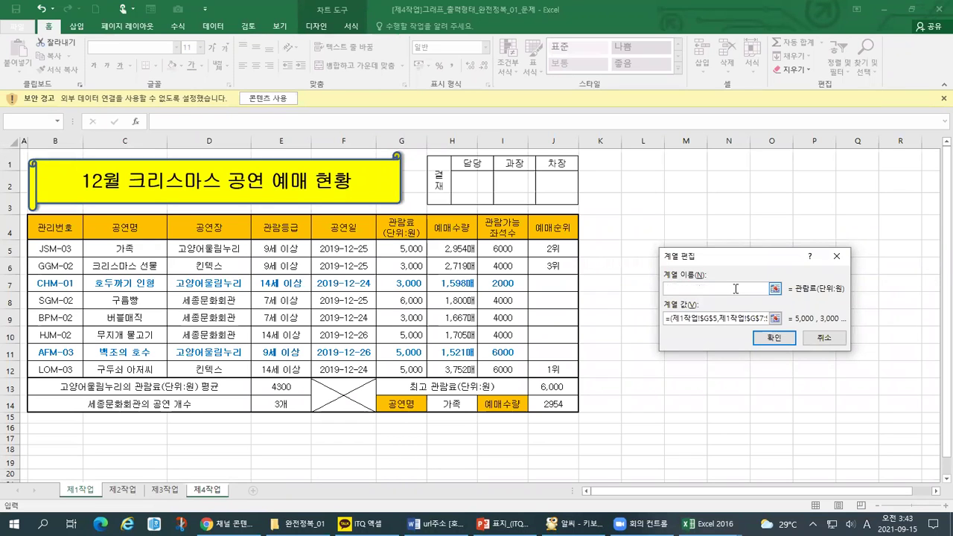
type("rhksfk")
key("BackSpace")
key("BackSpace")
key("BackSpace")
key("BackSpace")
key("BackSpace")
key("BackSpace")
key("Hangul")
type("관람료")
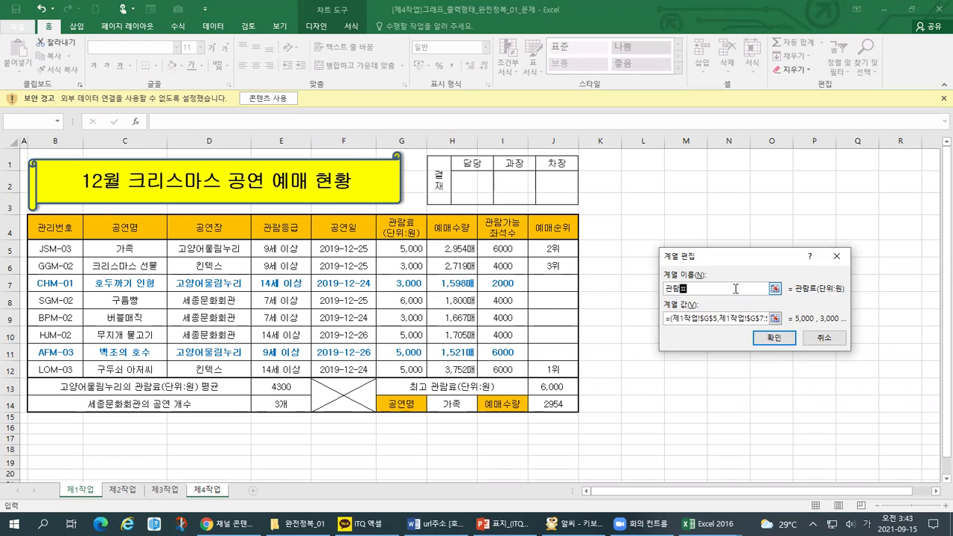
type("(단위:원)")
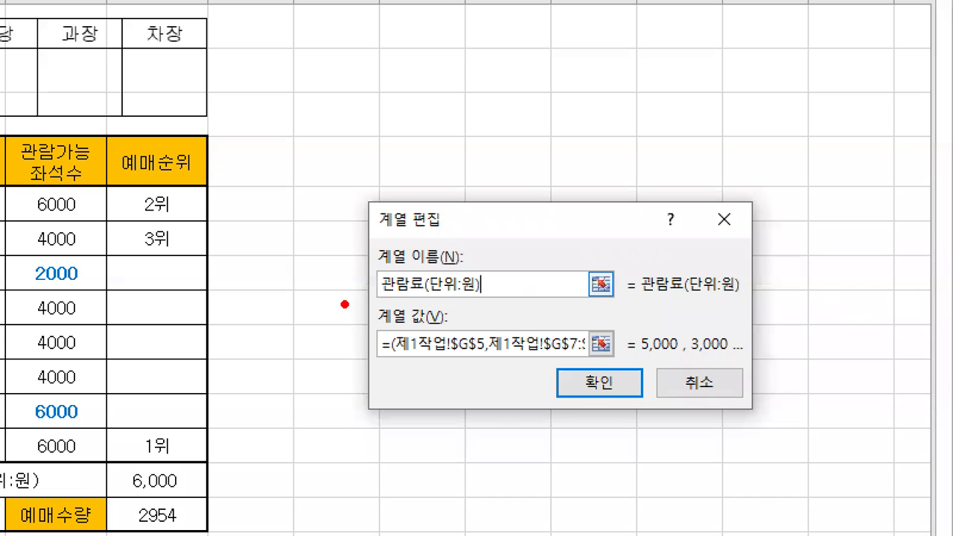
mouse_move(646, 297)
left_mouse_down()
mouse_move(722, 292)
mouse_move(649, 280)
left_mouse_up()
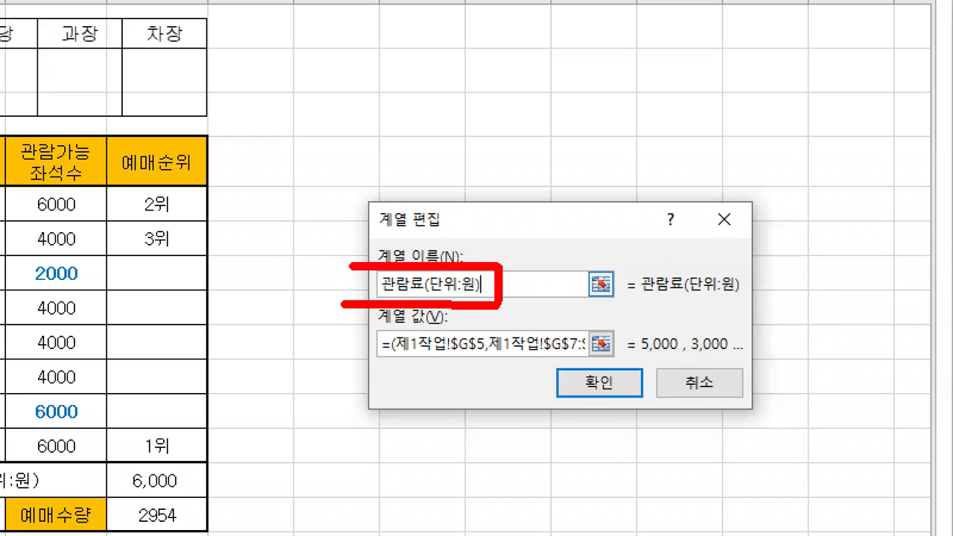
left_click_drag(350, 266, 349, 315)
left_click_drag(594, 368, 626, 349)
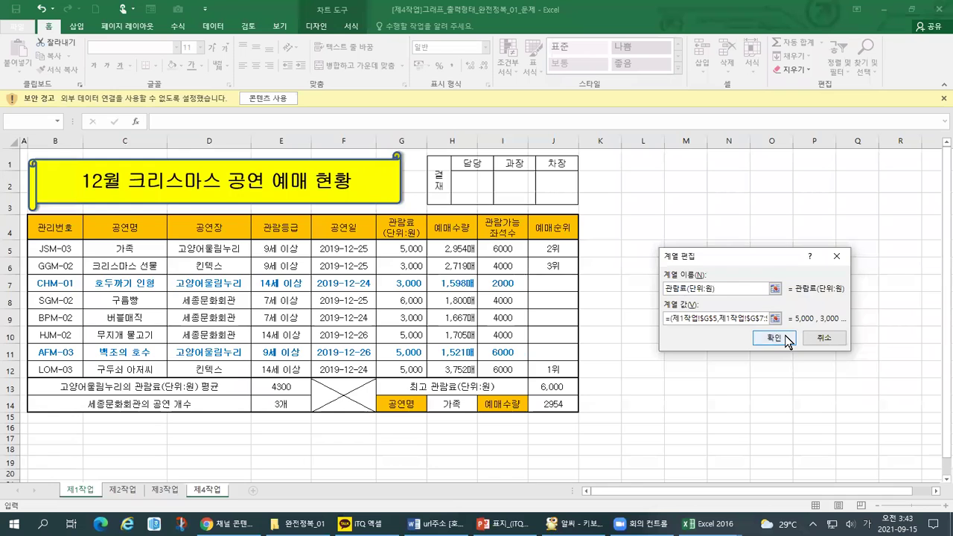
left_click(769, 339)
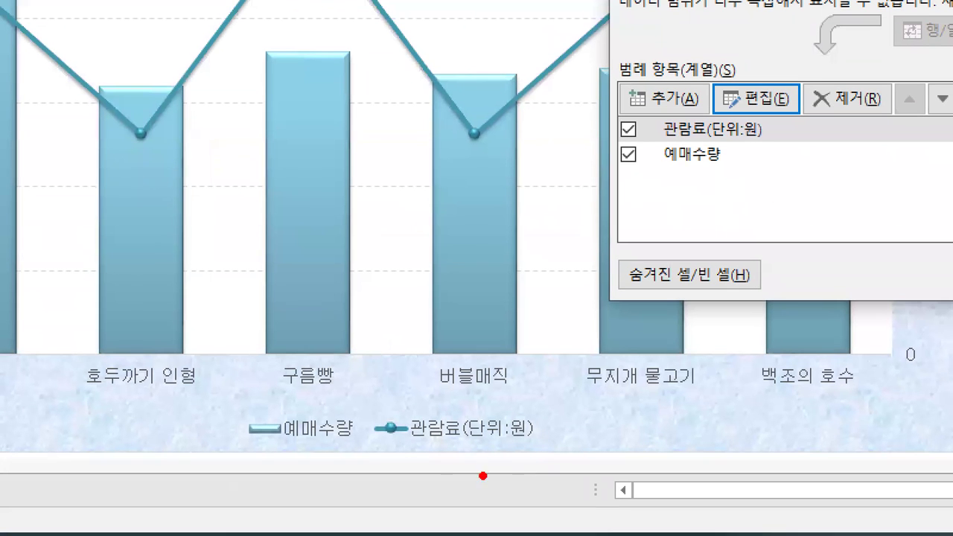
mouse_move(457, 469)
left_mouse_down()
mouse_move(553, 472)
mouse_move(419, 393)
mouse_move(378, 470)
left_mouse_up()
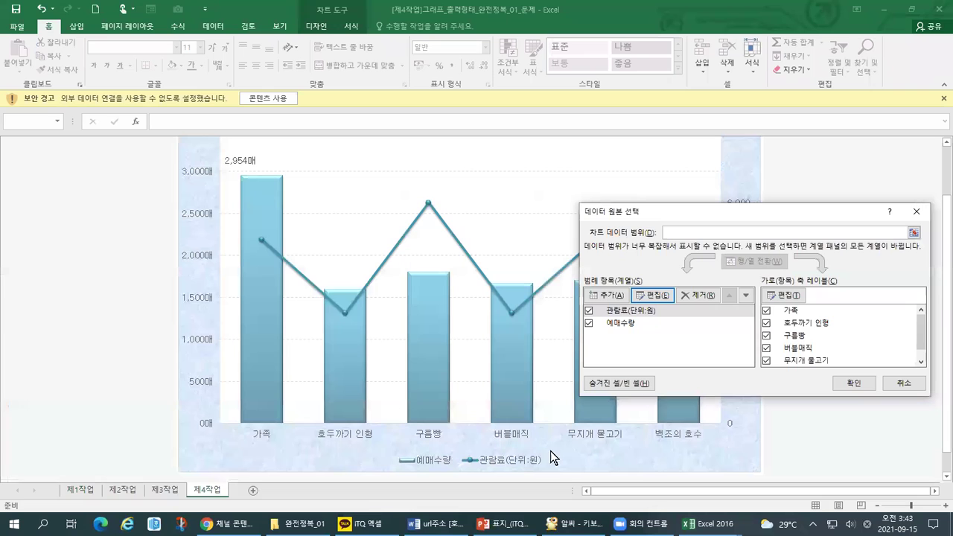
Edit the 예매수량 series, replacing its name's cell reference with the text 예매수량, and confirm the series edit.
left_click(667, 159)
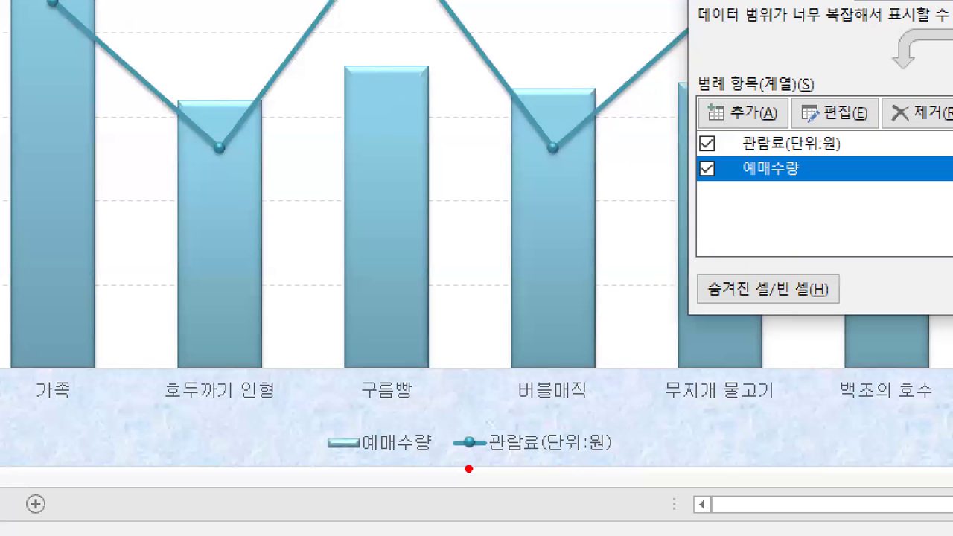
left_click_drag(466, 473, 543, 468)
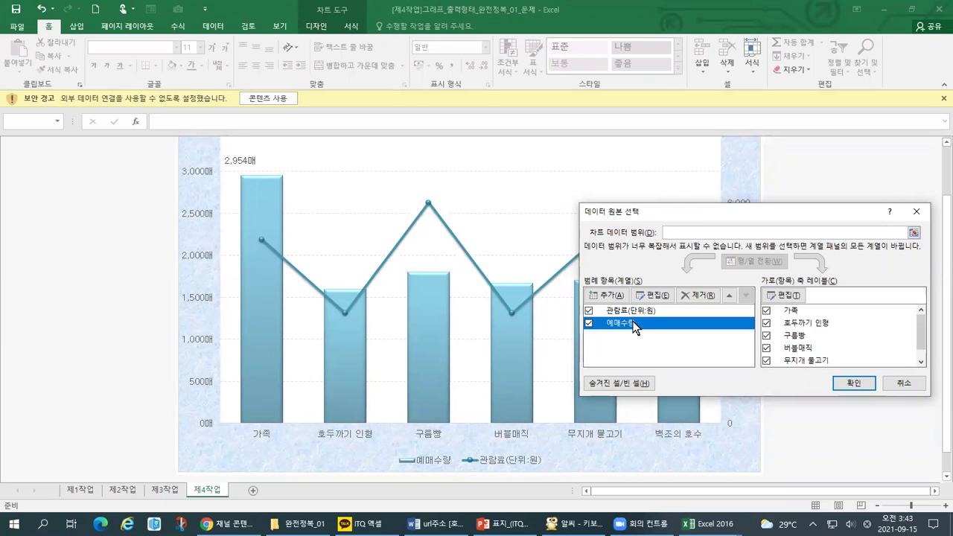
left_click(654, 296)
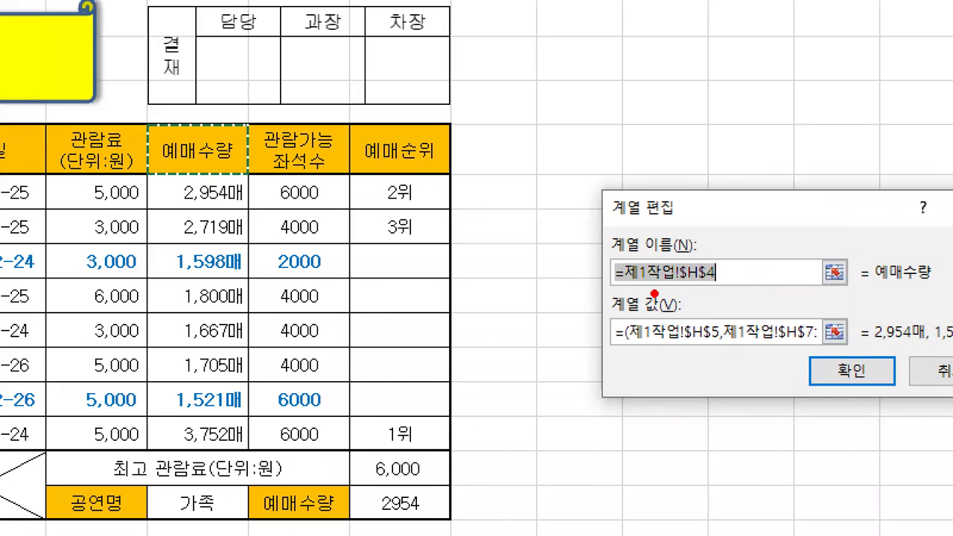
left_click_drag(596, 296, 731, 296)
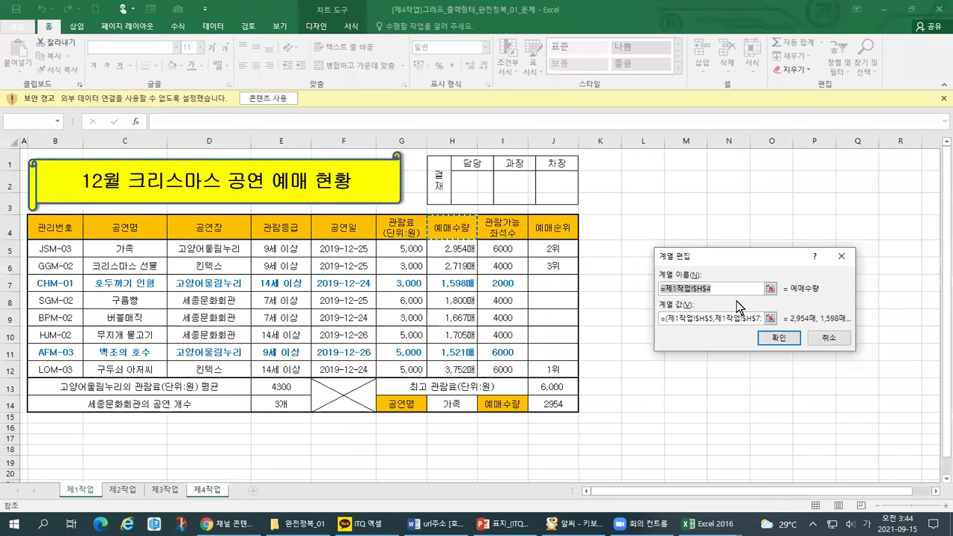
type("ㅇ매수량")
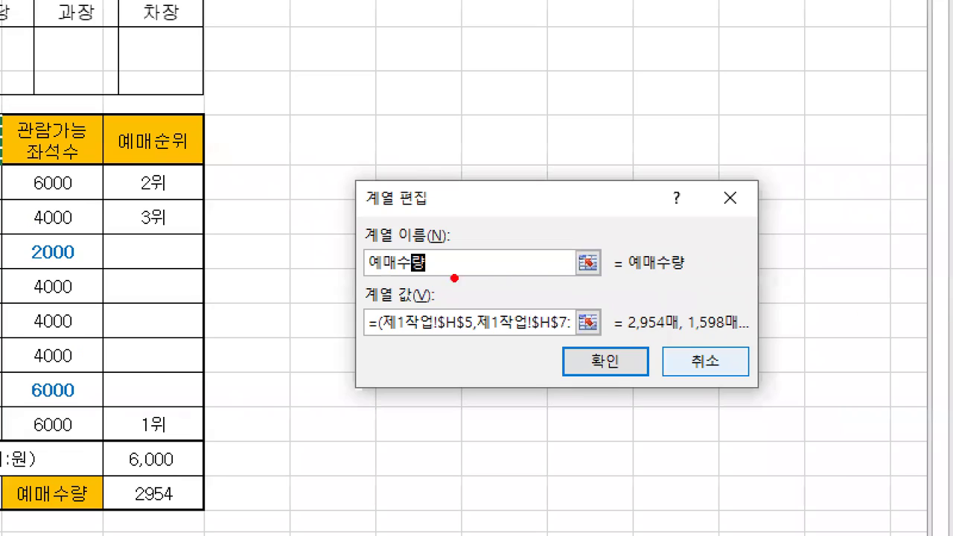
left_click_drag(649, 298, 716, 294)
mouse_move(481, 273)
left_mouse_down()
mouse_move(332, 231)
mouse_move(339, 292)
left_mouse_up()
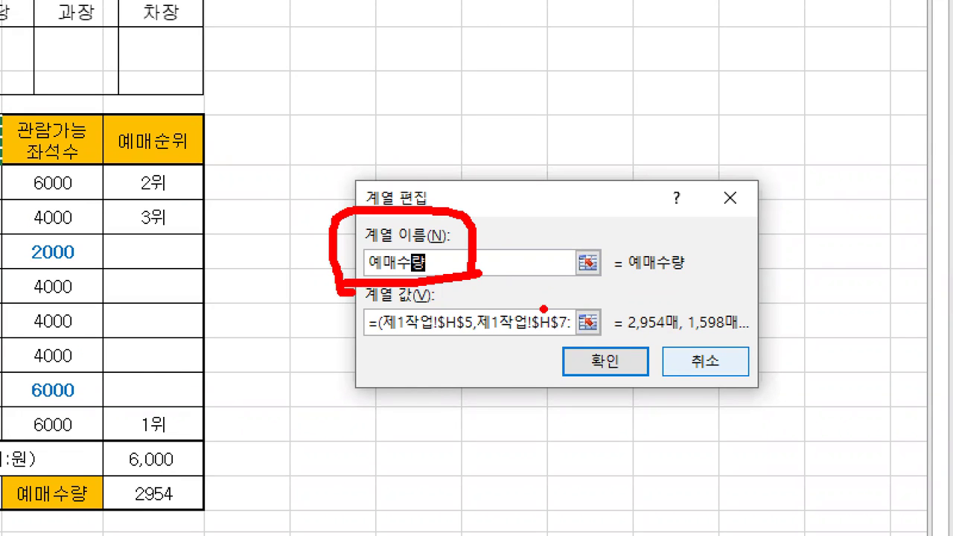
left_click_drag(622, 335, 673, 326)
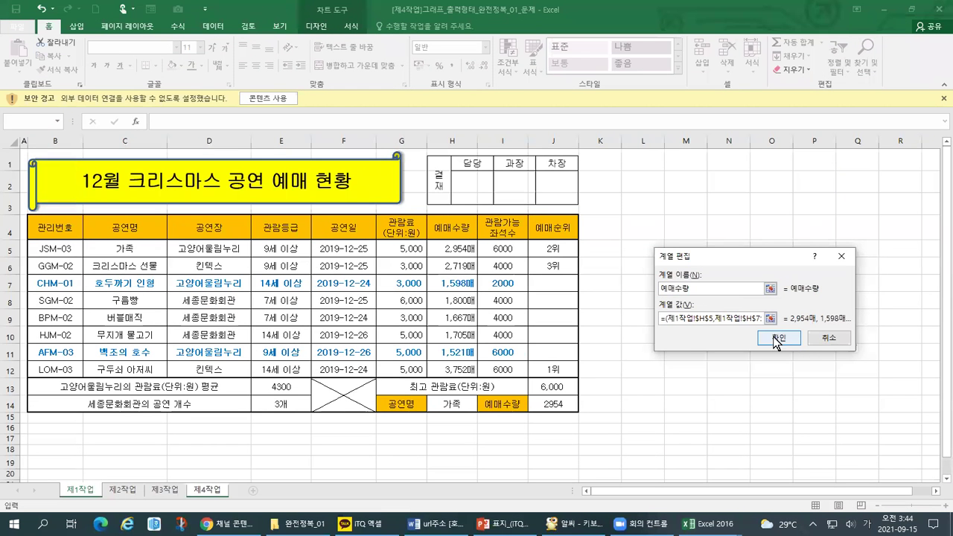
left_click(633, 370)
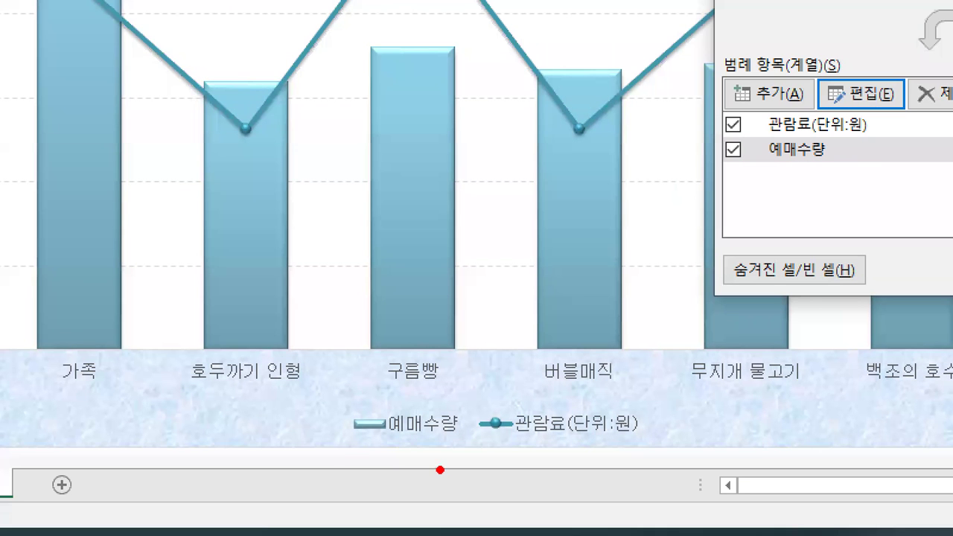
Check both legend entries and apply the data source changes to the chart.
mouse_move(385, 474)
left_mouse_down()
mouse_move(638, 452)
mouse_move(673, 413)
mouse_move(421, 395)
mouse_move(339, 473)
left_mouse_up()
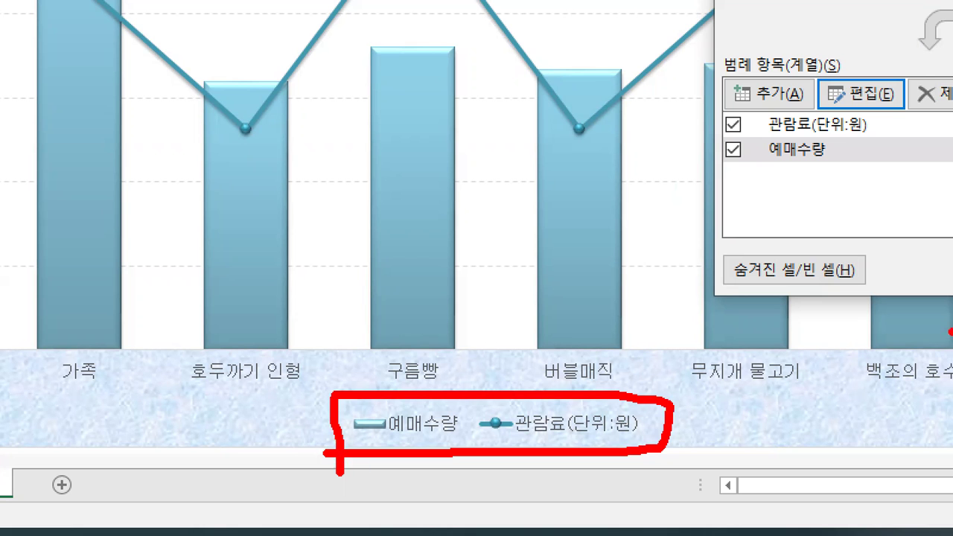
key("Escape")
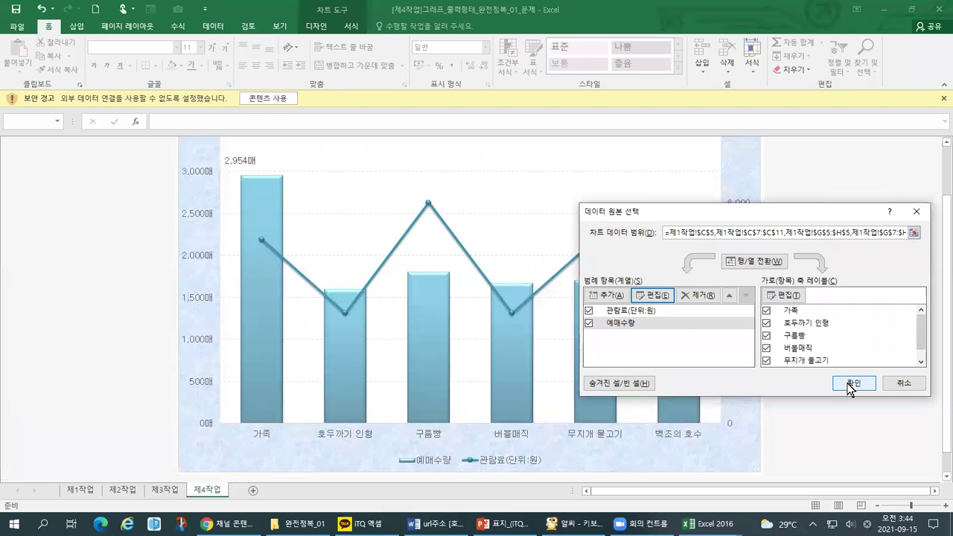
left_click(851, 385)
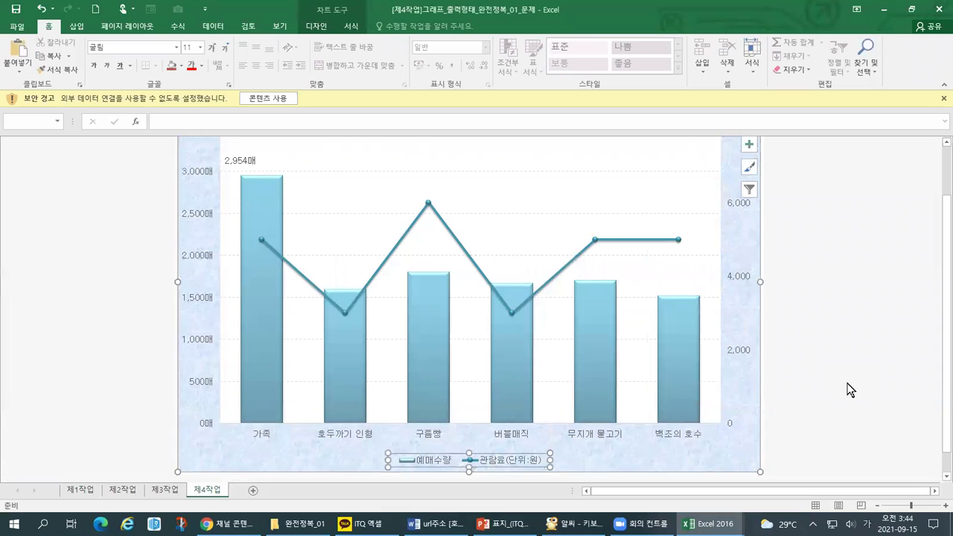
key("ctrl+1")
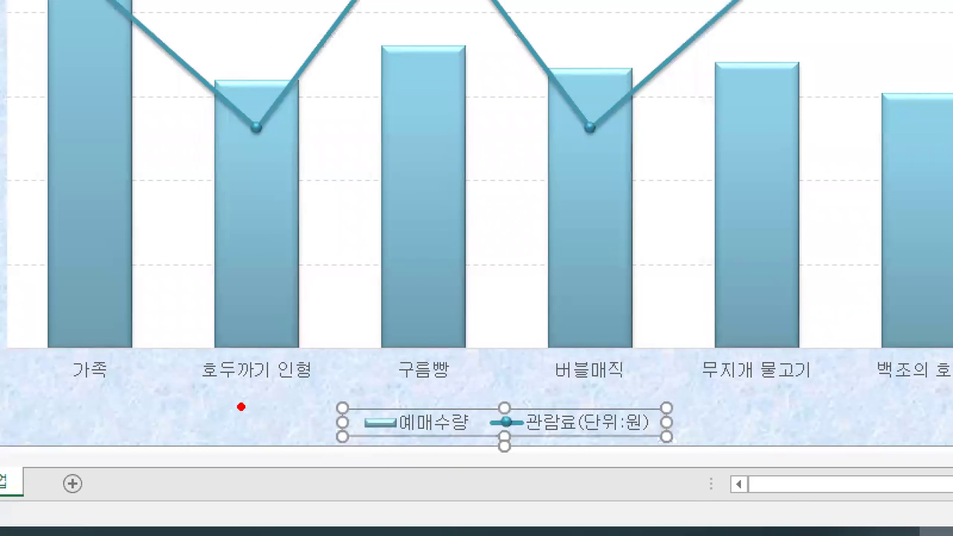
left_click_drag(249, 403, 305, 388)
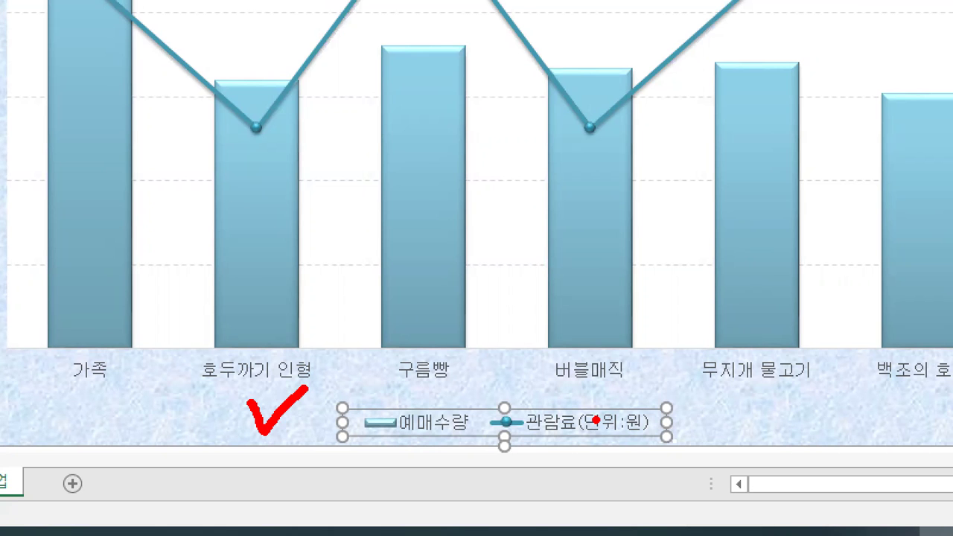
key("Escape")
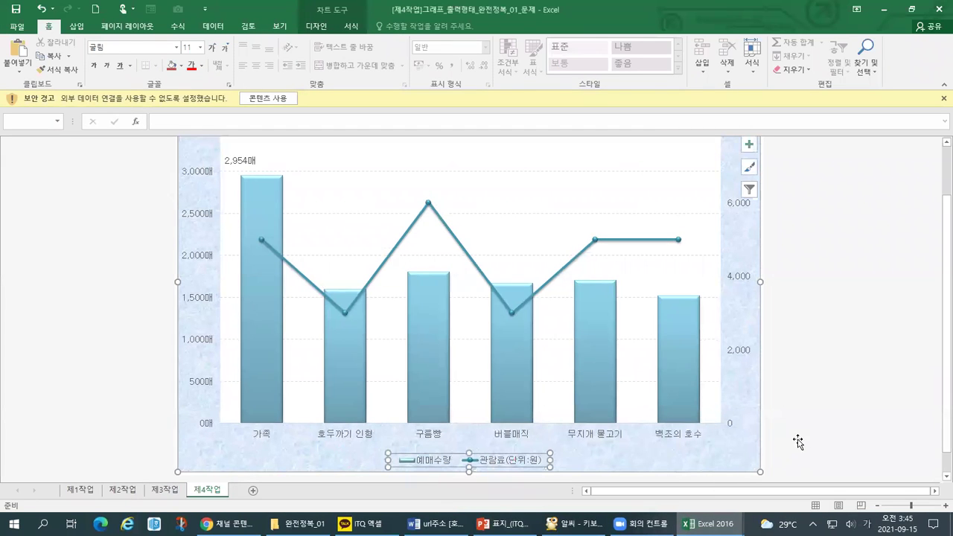
Switch to the reference output workbook and examine the callout beside the 가족 column in the 제4작업_출력형태 chart.
mouse_move(707, 523)
left_click(833, 473)
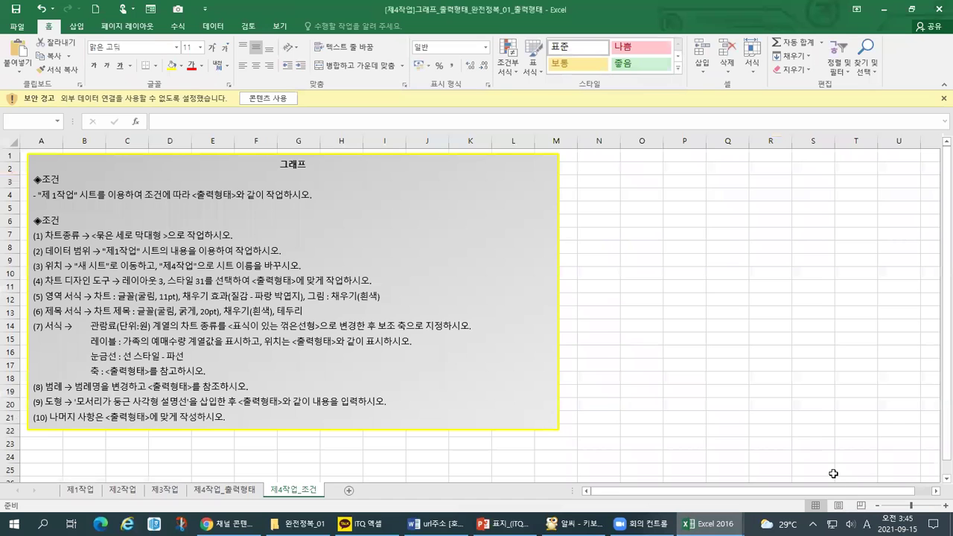
left_click(225, 490)
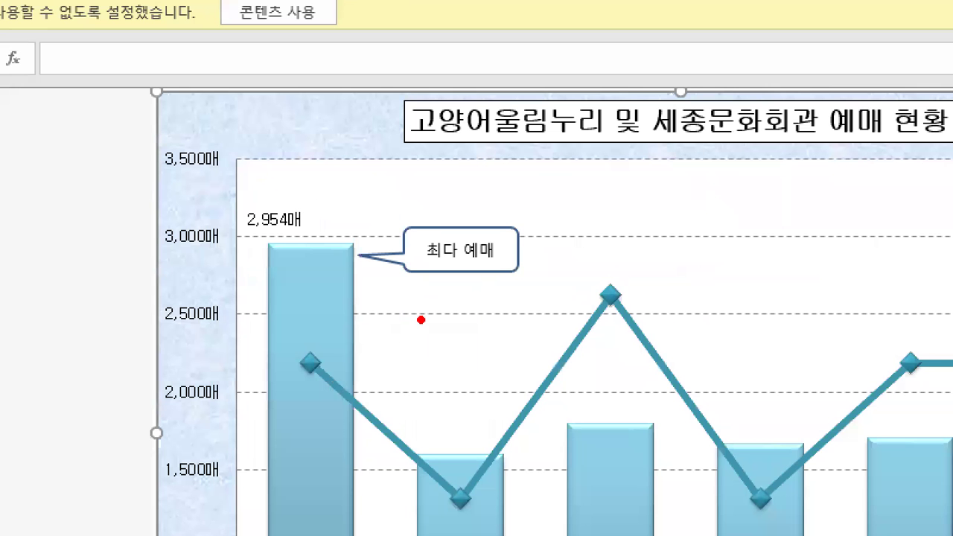
mouse_move(345, 240)
left_mouse_down()
mouse_move(297, 216)
mouse_move(420, 190)
left_mouse_up()
left_click_drag(577, 209, 409, 330)
left_click(374, 339)
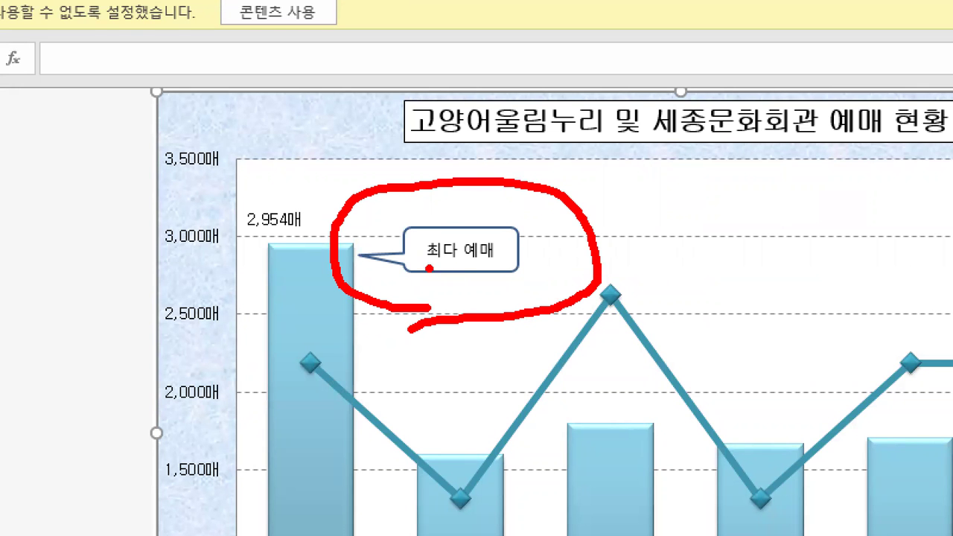
left_click_drag(419, 282, 508, 281)
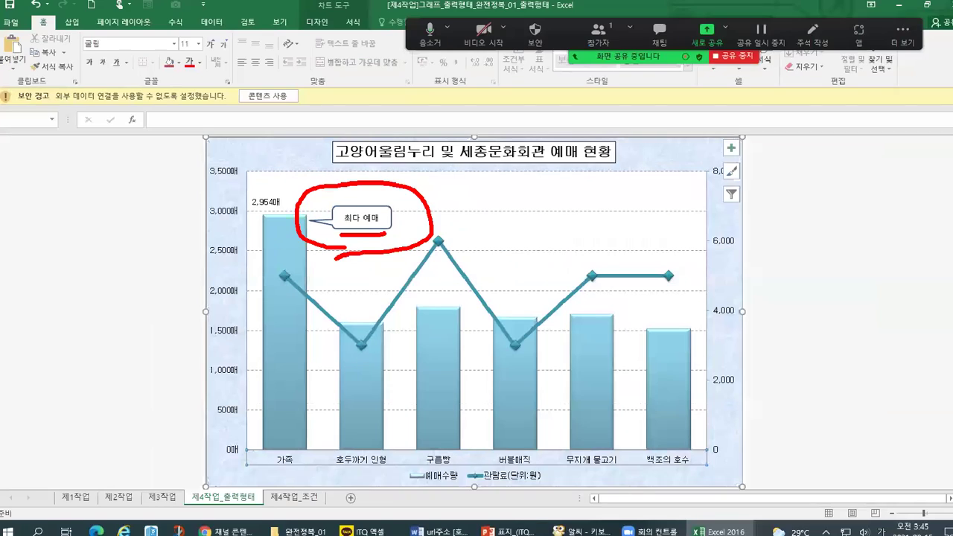
Read condition (9) on the 제4작업_조건 sheet for the required callout shape and its text.
left_click(299, 490)
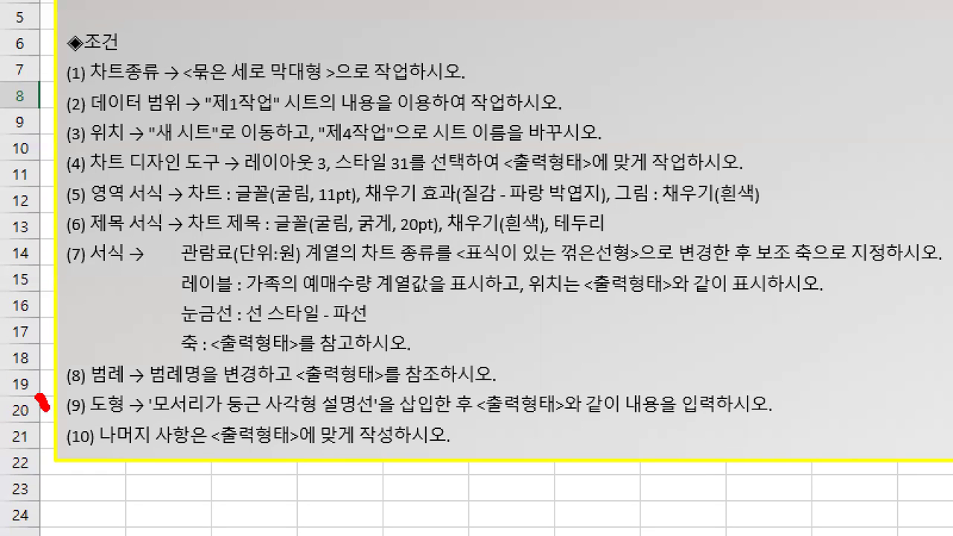
mouse_move(45, 406)
left_mouse_down()
mouse_move(63, 393)
mouse_move(143, 423)
mouse_move(493, 407)
left_mouse_up()
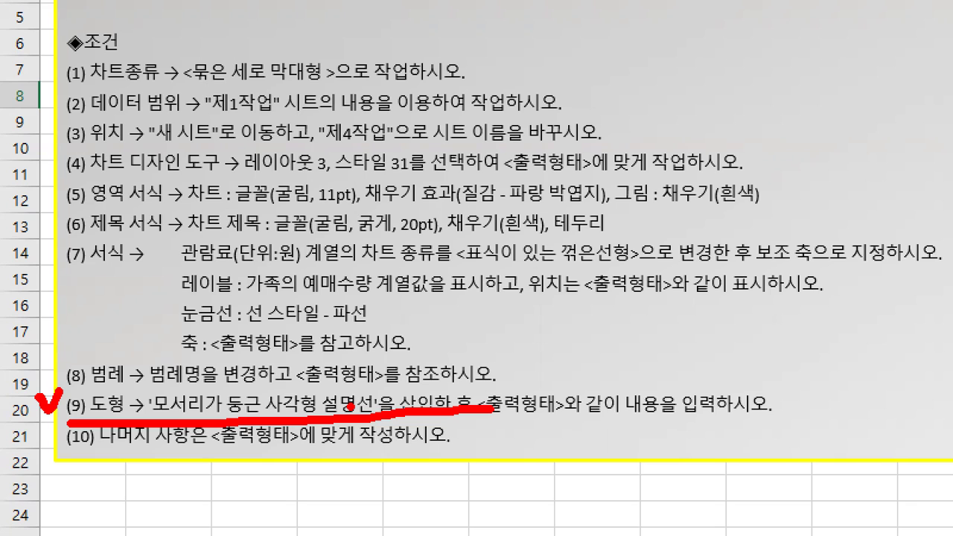
left_click_drag(489, 428, 775, 422)
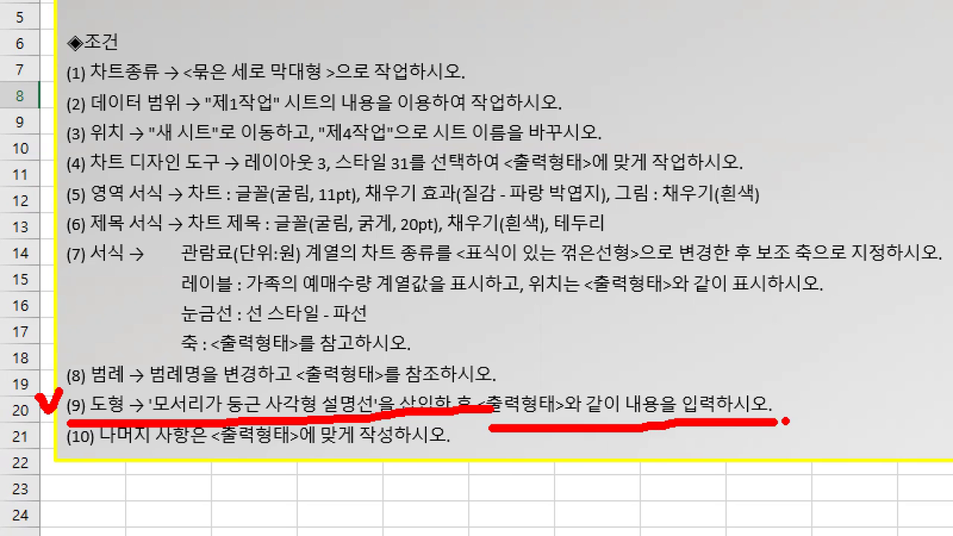
key("Escape")
key("alt")
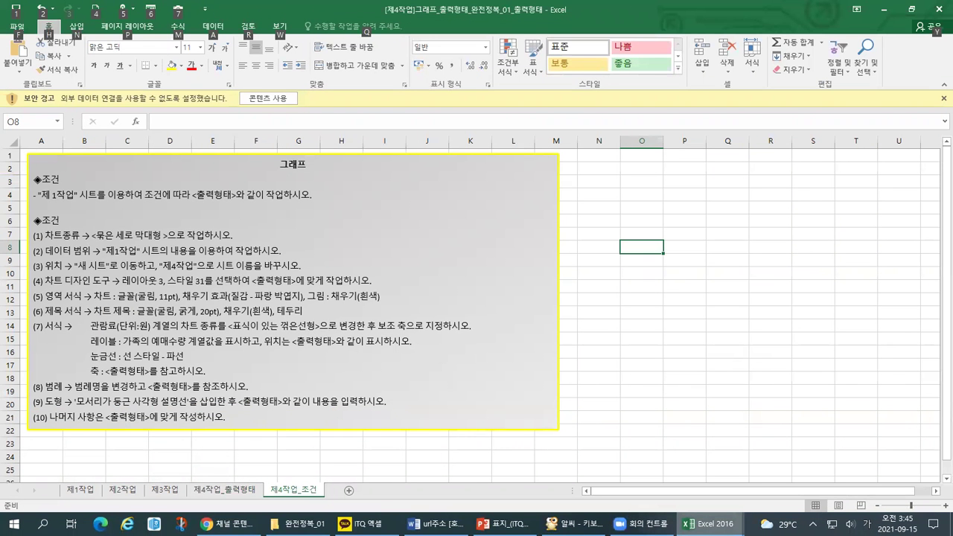
Return to the practice workbook's 제4작업 chart, dismiss the security warning, and select the chart for inserting a shape.
left_click(707, 523)
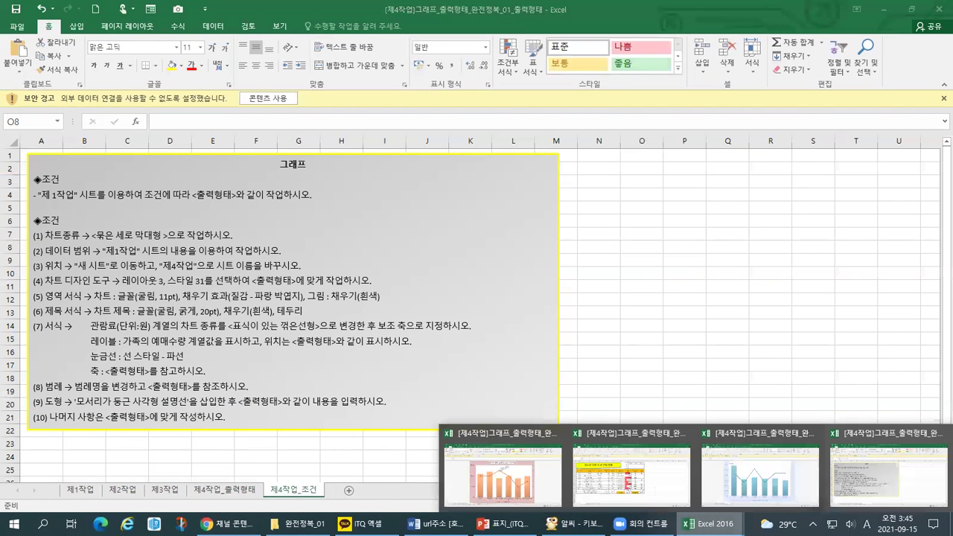
left_click(715, 494)
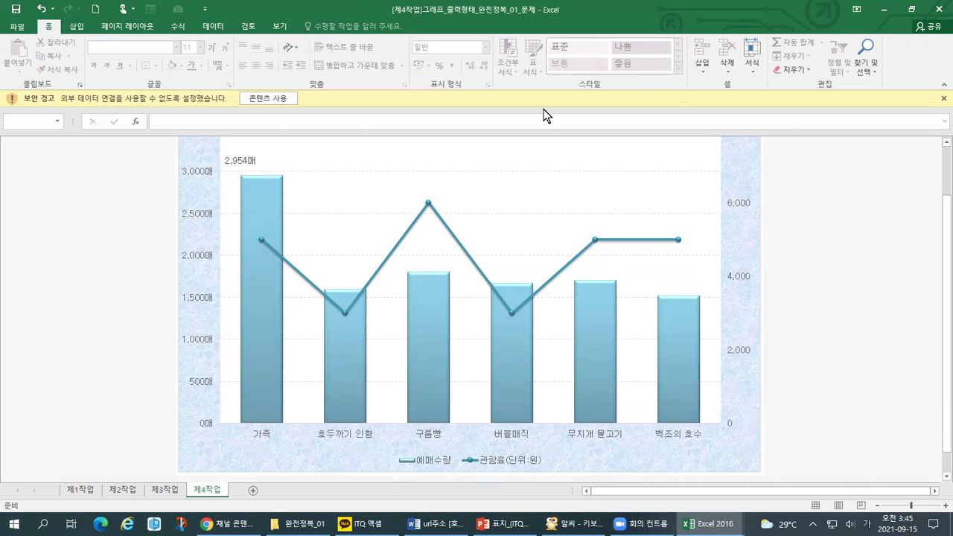
left_click(78, 28)
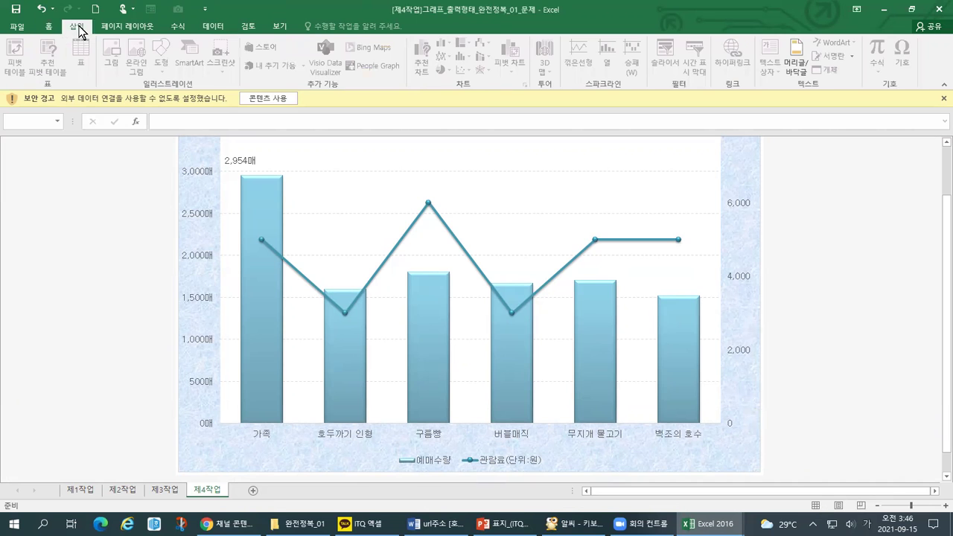
left_click(943, 99)
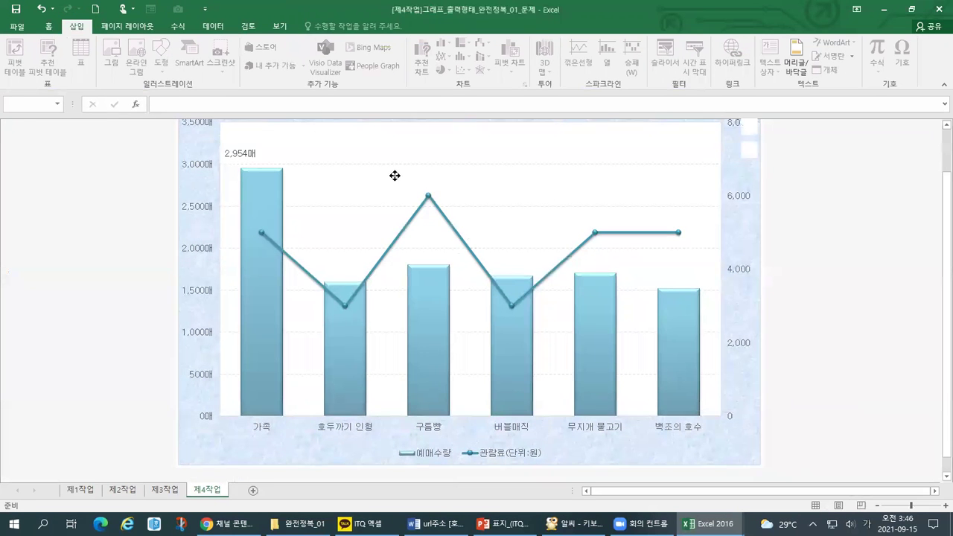
left_click(723, 371)
left_click(195, 207)
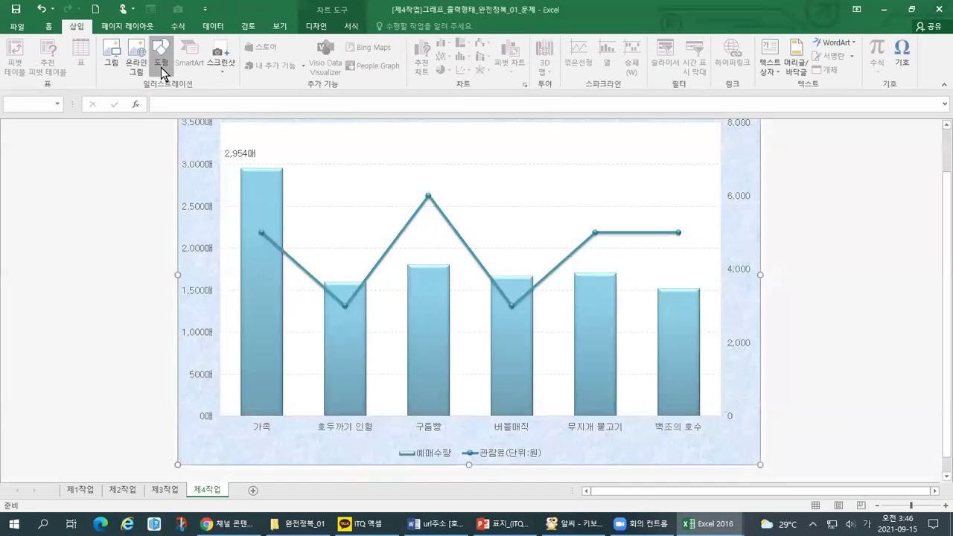
Look through the shape gallery's 설명선 group for the rounded rectangular callout.
left_click(274, 134)
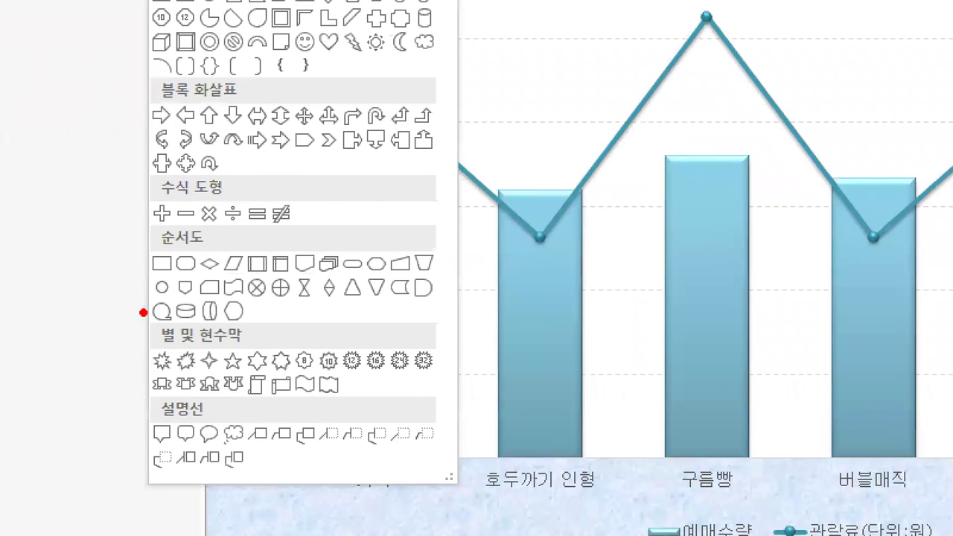
mouse_move(124, 407)
left_mouse_down()
mouse_move(169, 423)
mouse_move(224, 391)
mouse_move(142, 395)
mouse_move(137, 419)
left_mouse_up()
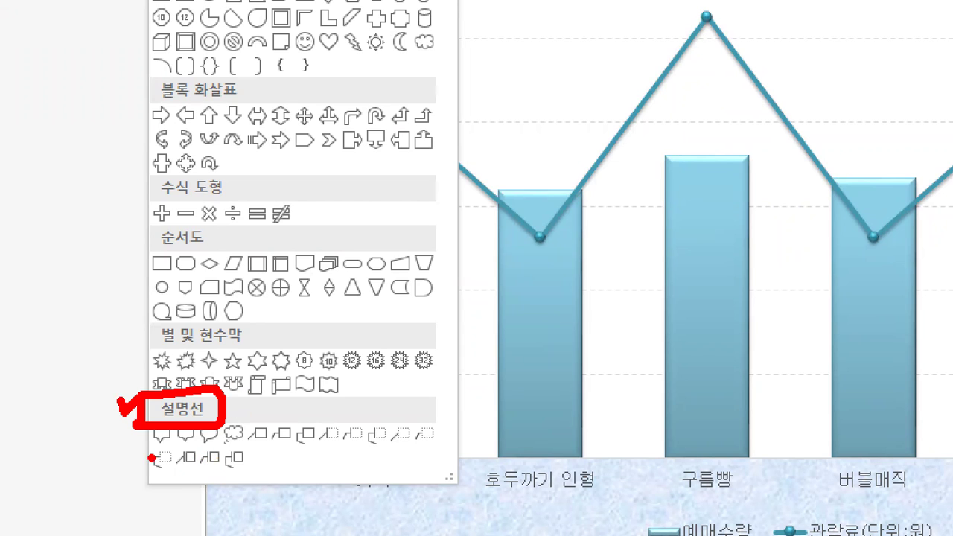
mouse_move(175, 454)
left_mouse_down()
mouse_move(195, 449)
mouse_move(198, 429)
mouse_move(175, 414)
mouse_move(177, 450)
left_mouse_up()
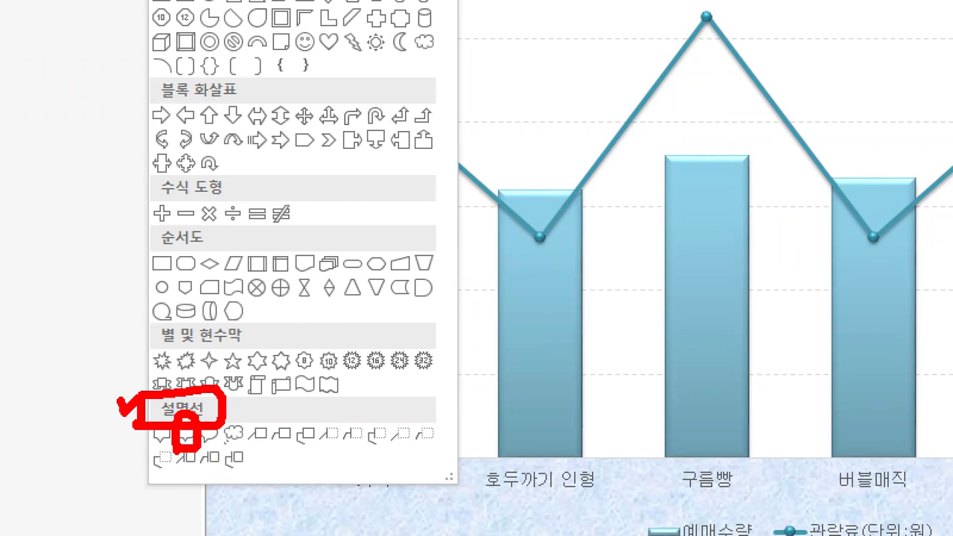
key("Escape")
left_click(167, 73)
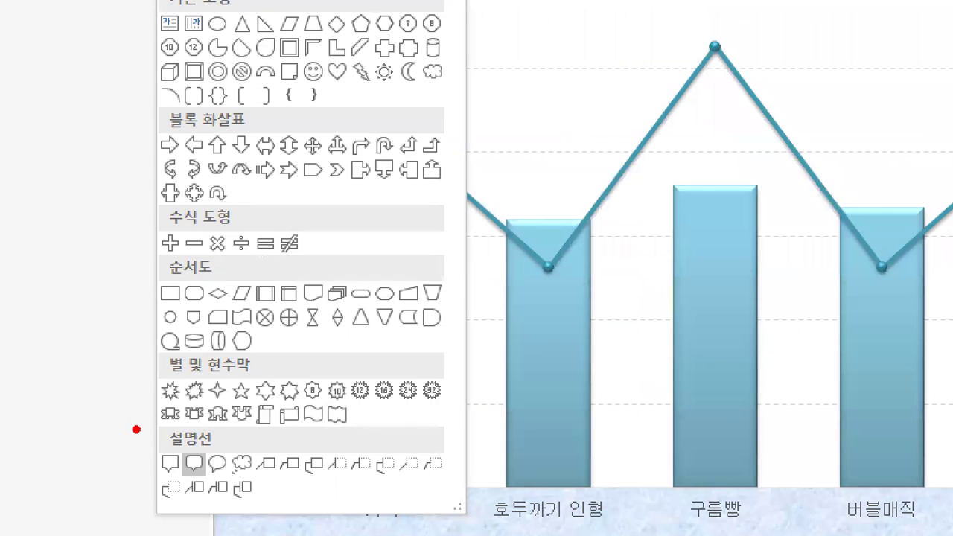
left_click_drag(134, 423, 157, 411)
left_click_drag(180, 476, 209, 477)
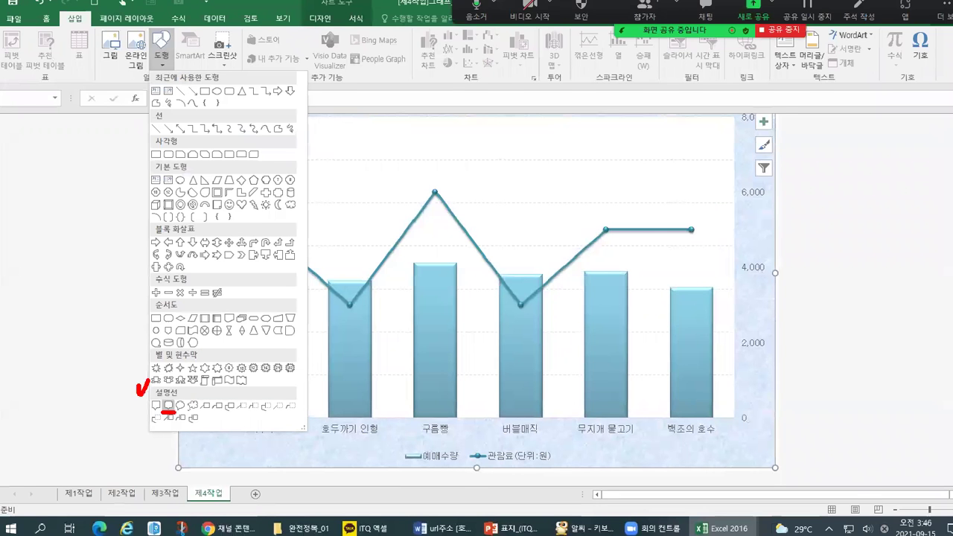
left_click(160, 60)
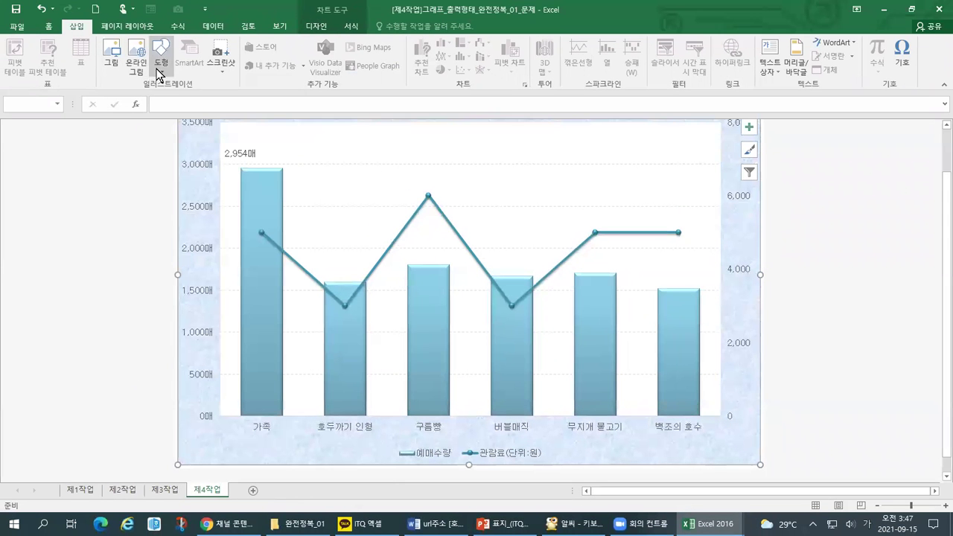
Insert a rounded rectangular callout about 2.5 cm wide and 1.3 cm high beside the upper end of the 가족 column.
left_click(157, 73)
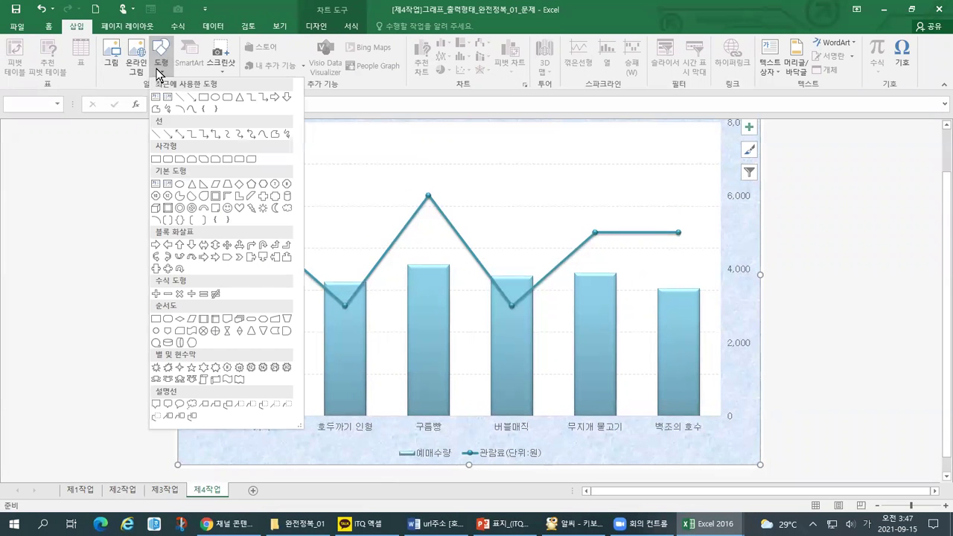
left_click(169, 409)
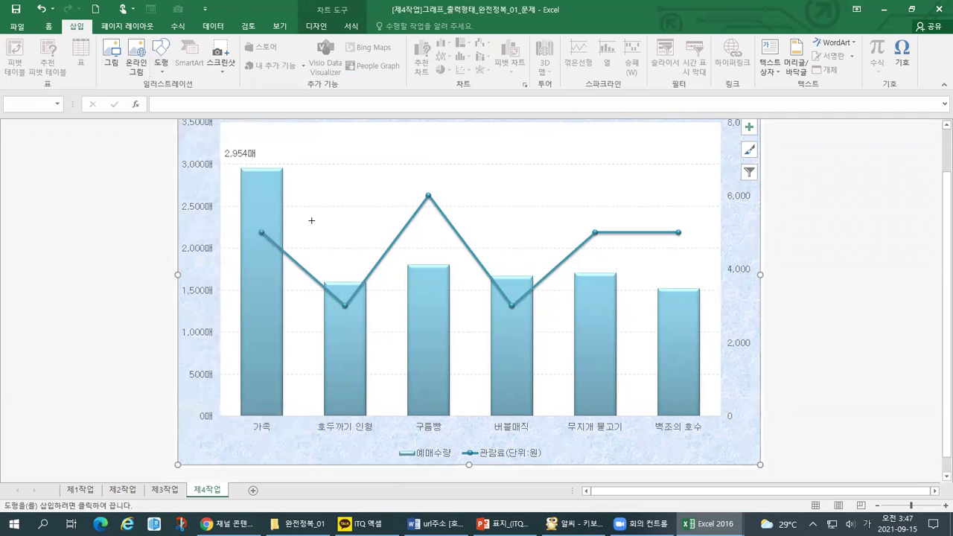
left_click_drag(300, 168, 357, 197)
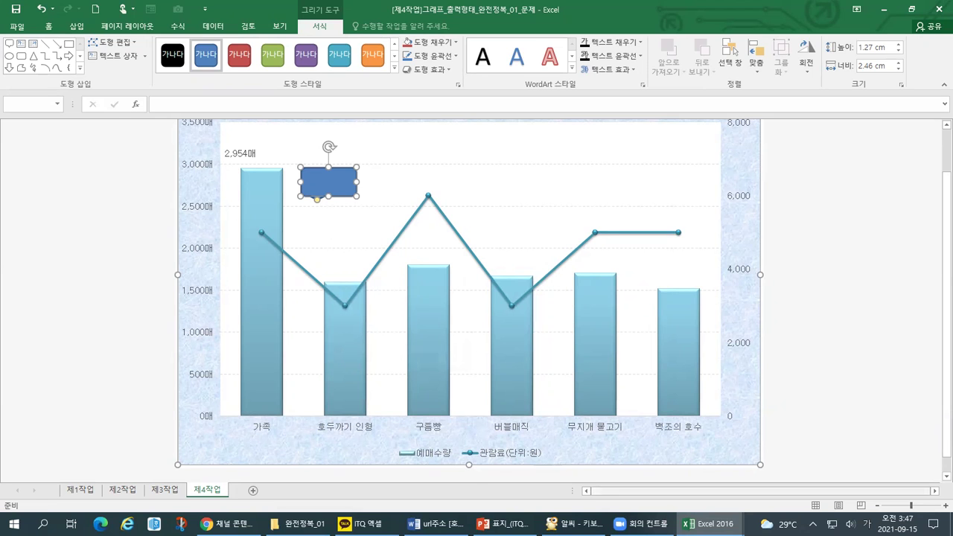
Check the callout's wording in the reference workbook's 제4작업_출력형태 chart.
left_click(708, 524)
left_click(753, 470)
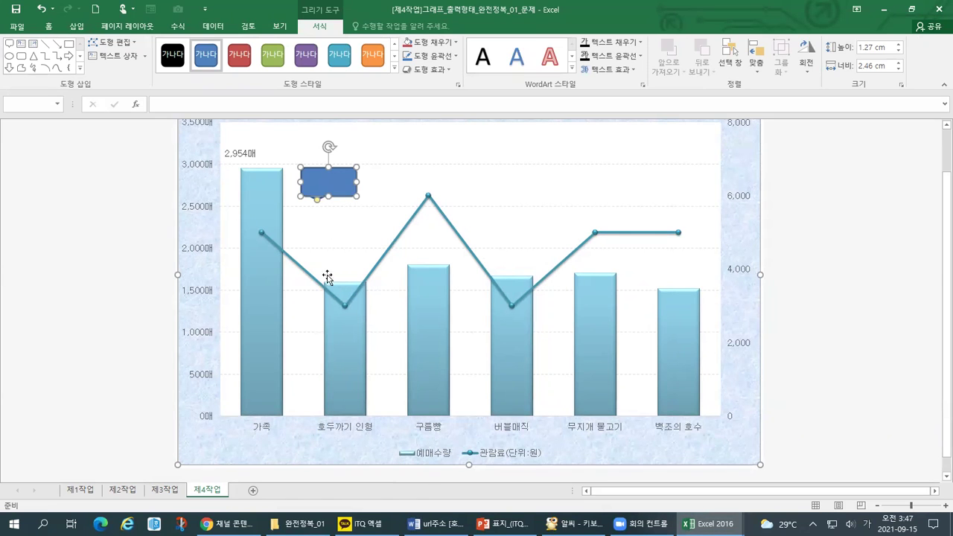
left_click(709, 524)
left_click(883, 468)
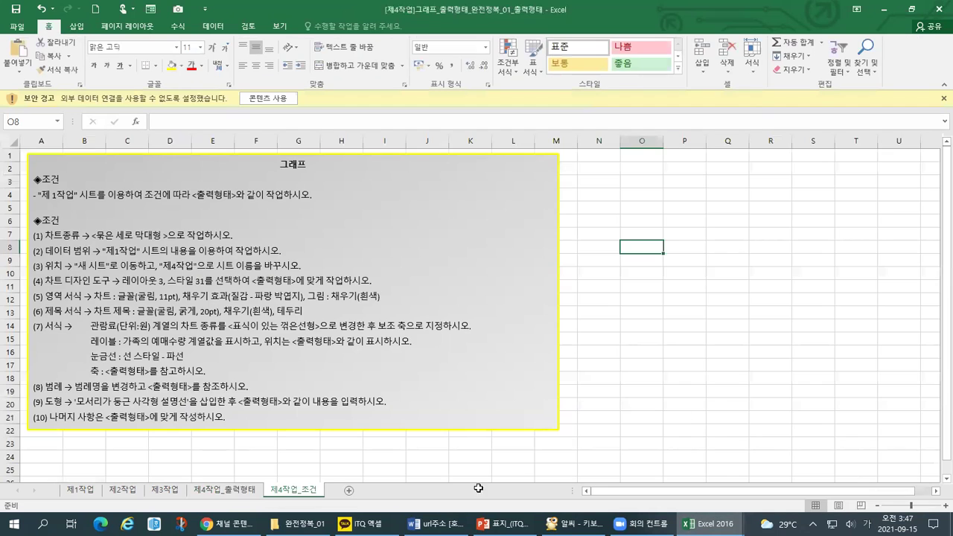
left_click(231, 492)
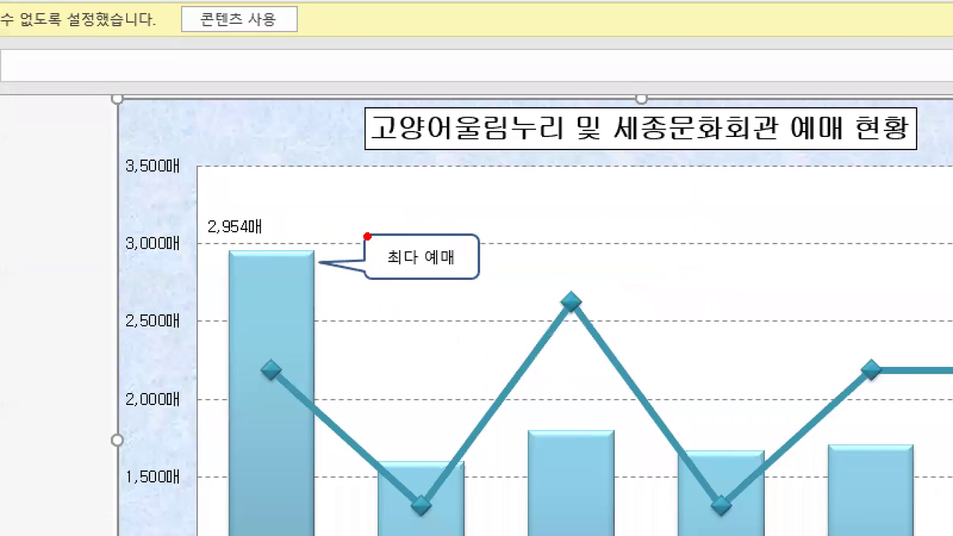
left_click_drag(380, 277, 482, 277)
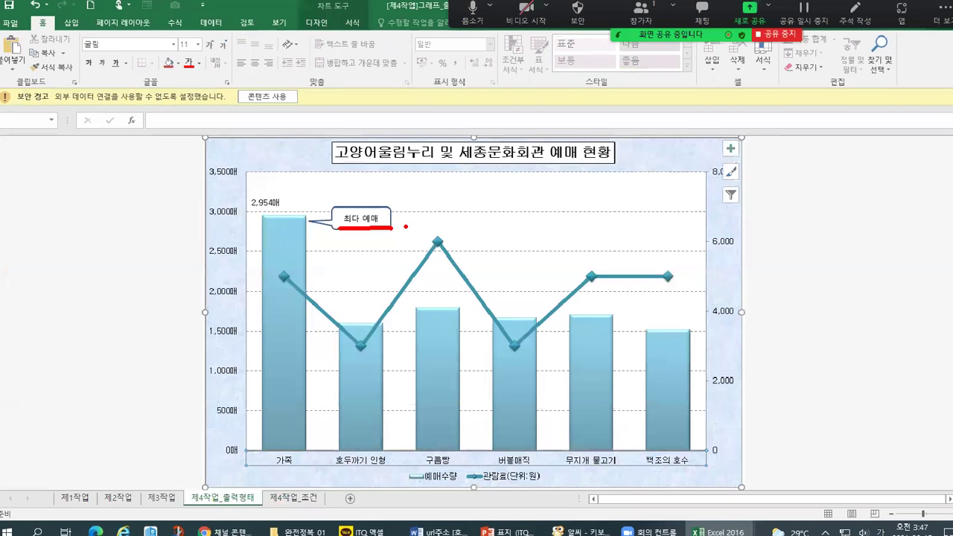
Return to the practice chart and enter the text 최다 예매 in the callout.
key("alt+Tab")
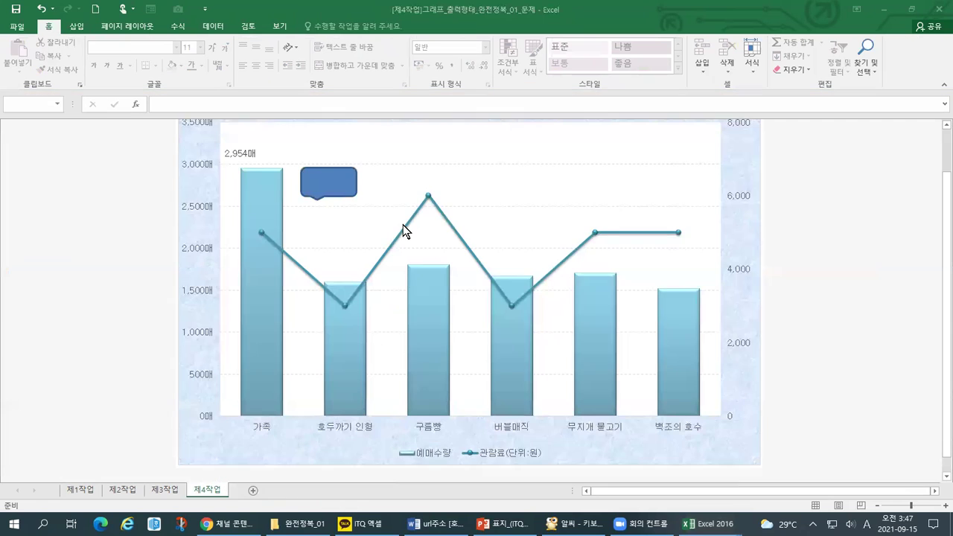
left_click(325, 191)
type("최")
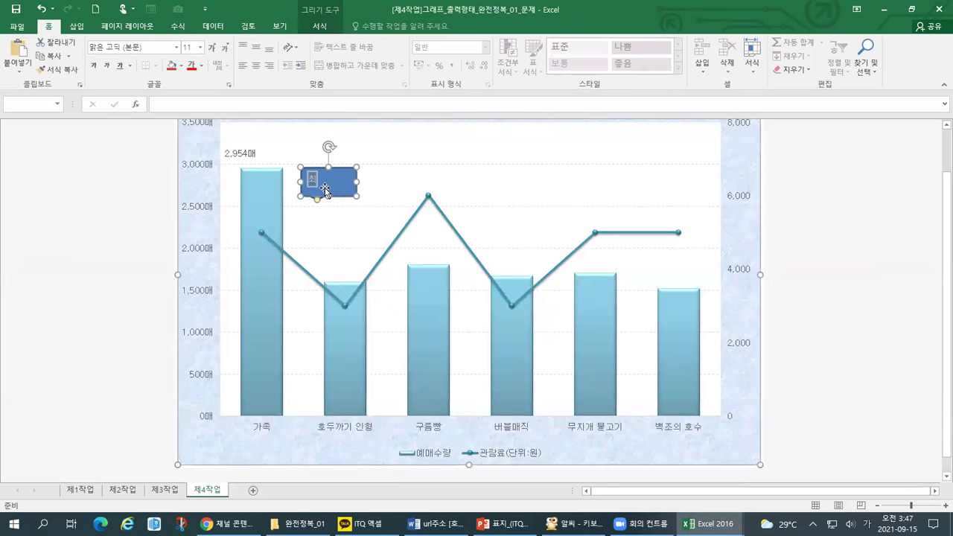
type("다 예매")
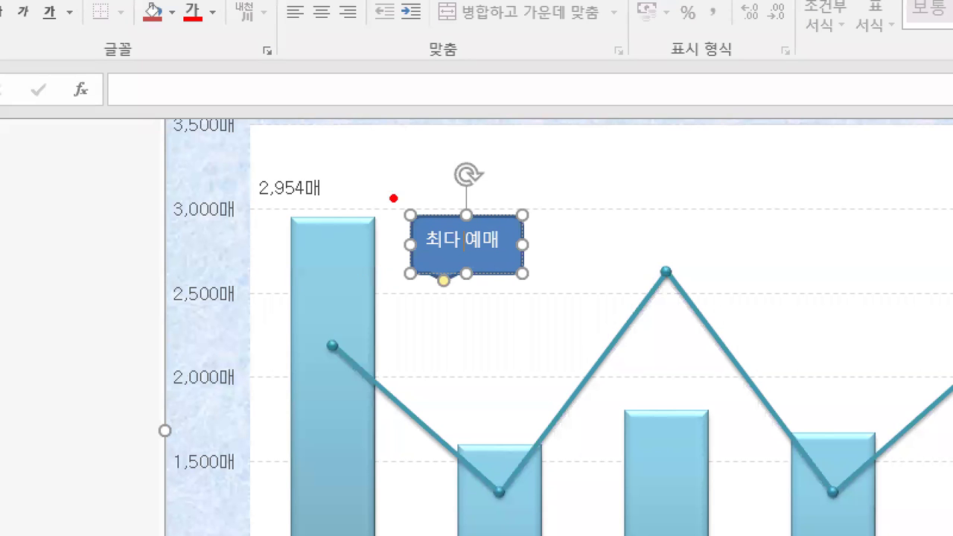
left_click_drag(393, 198, 424, 172)
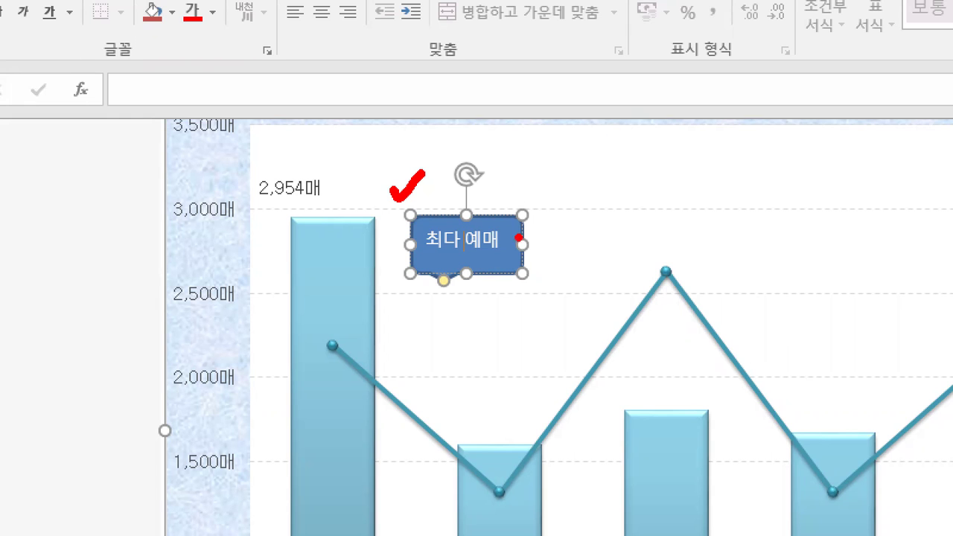
mouse_move(537, 202)
left_mouse_down()
mouse_move(411, 201)
mouse_move(438, 309)
mouse_move(531, 189)
left_mouse_up()
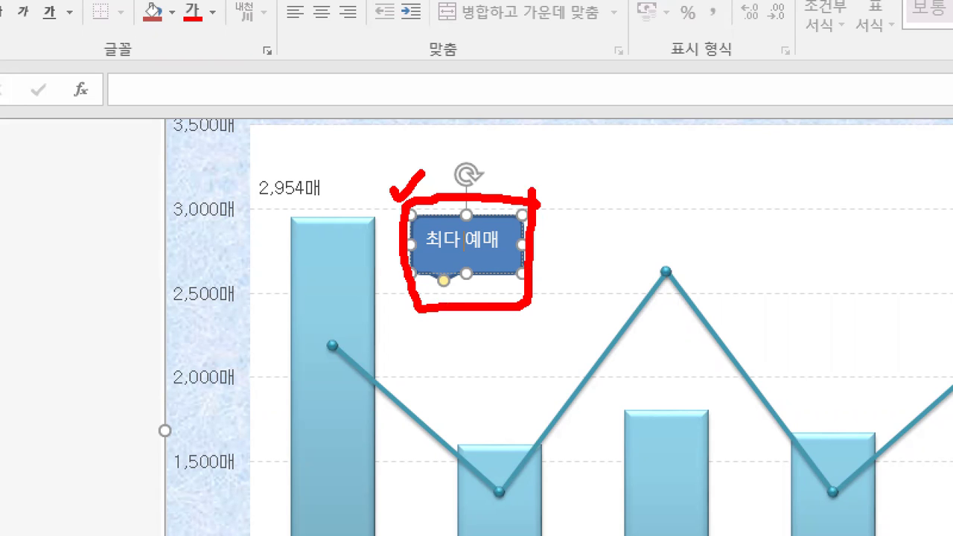
key("Escape")
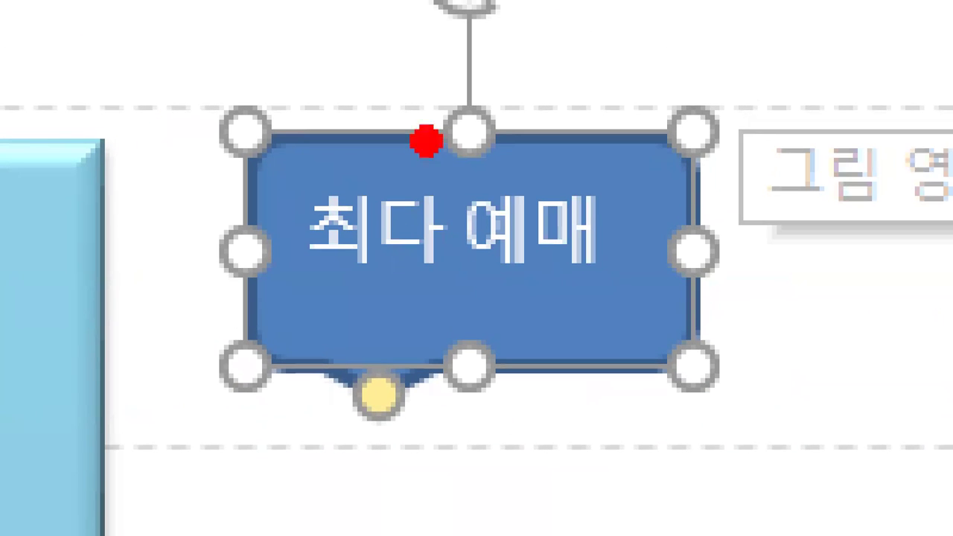
left_click_drag(273, 47, 337, 30)
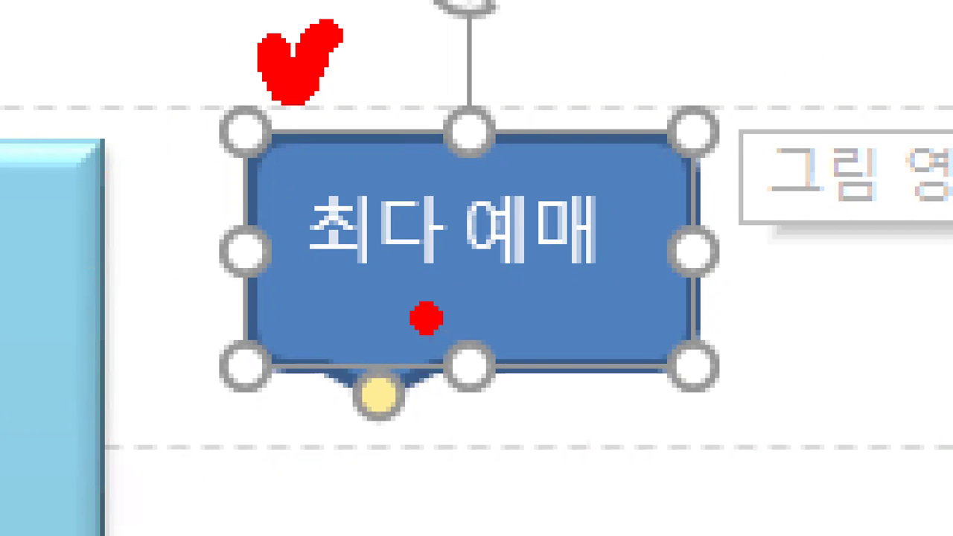
key("Escape")
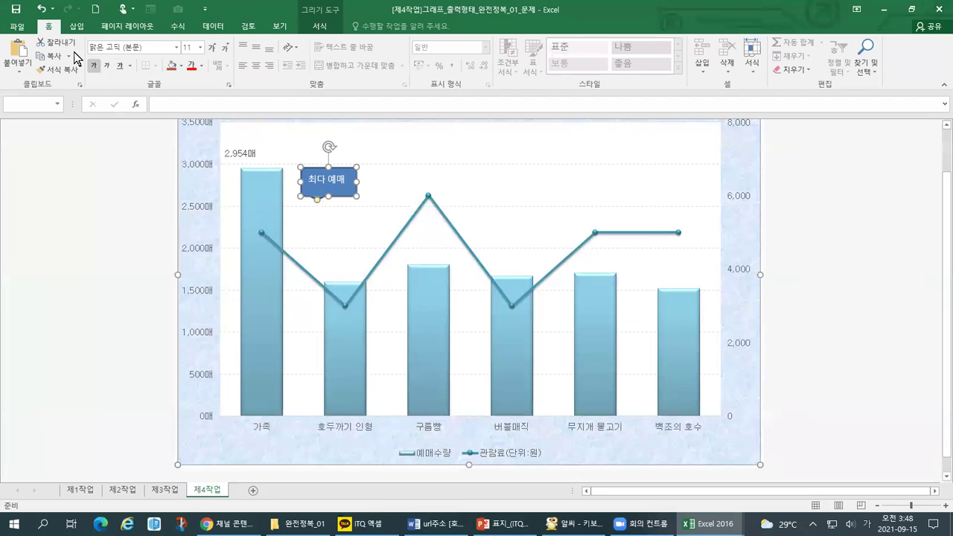
key("ctrl+1")
mouse_move(58, 22)
left_mouse_down()
mouse_move(45, 32)
mouse_move(60, 15)
left_mouse_up()
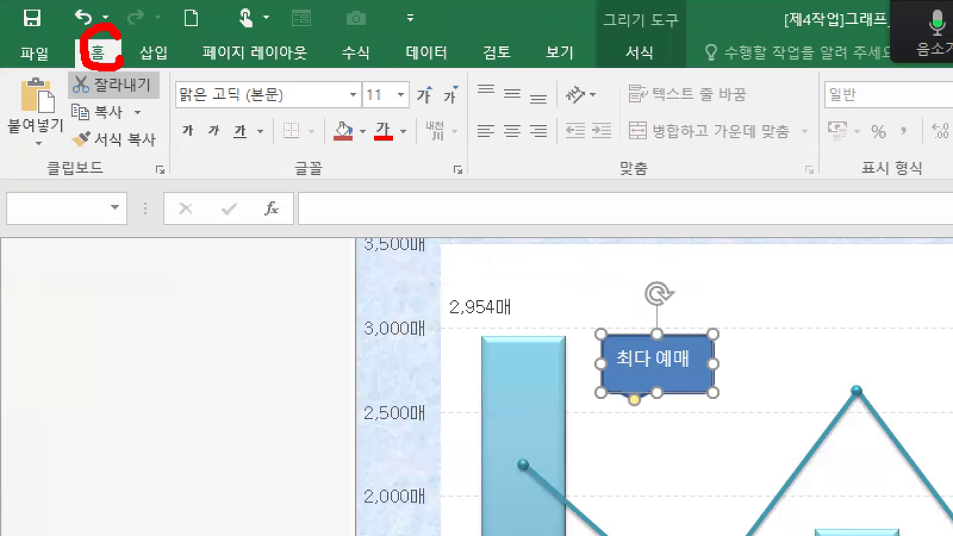
left_click_drag(119, 38, 120, 63)
mouse_move(401, 137)
left_mouse_down()
mouse_move(379, 153)
mouse_move(386, 109)
mouse_move(404, 151)
left_mouse_up()
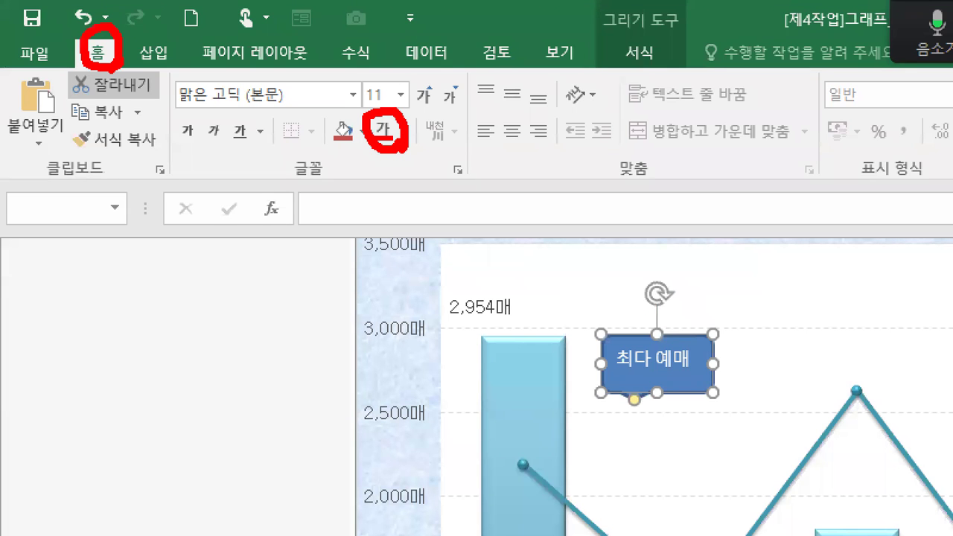
key("Escape")
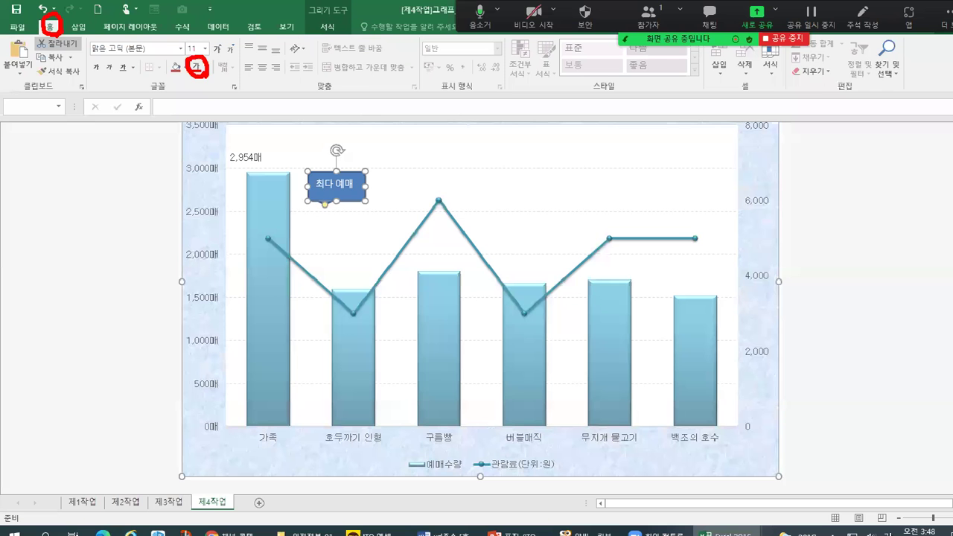
Set the font colour of the callout's 최다 예매 text to black.
left_click(401, 131)
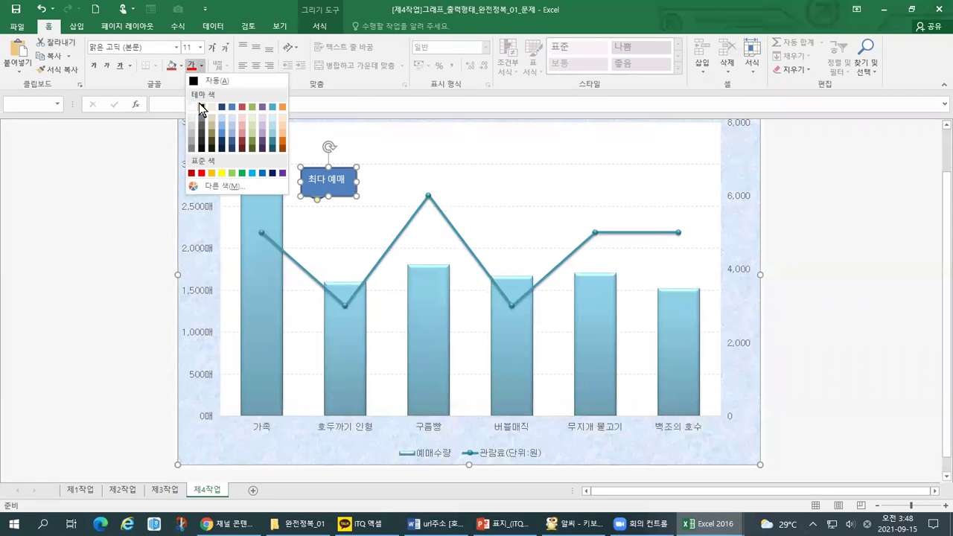
left_click(200, 106)
left_click(202, 67)
key("ctrl+1")
mouse_move(215, 152)
left_mouse_down()
mouse_move(243, 149)
mouse_move(240, 113)
mouse_move(197, 135)
mouse_move(206, 146)
left_mouse_up()
mouse_move(249, 219)
left_mouse_down()
mouse_move(218, 222)
mouse_move(249, 196)
mouse_move(255, 223)
left_mouse_up()
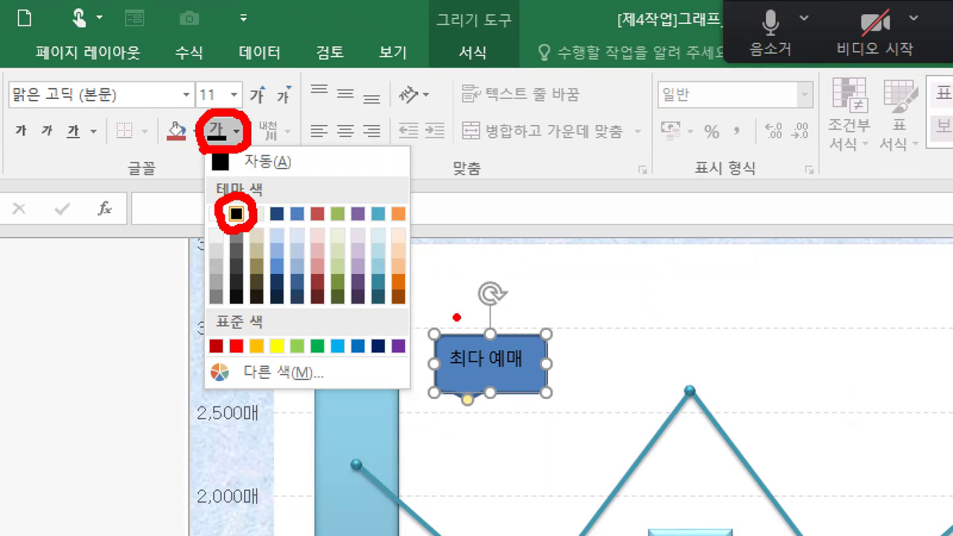
left_click_drag(455, 319, 477, 305)
mouse_move(456, 385)
left_mouse_down()
mouse_move(476, 375)
mouse_move(529, 376)
mouse_move(532, 353)
mouse_move(448, 345)
mouse_move(454, 378)
mouse_move(534, 372)
left_mouse_up()
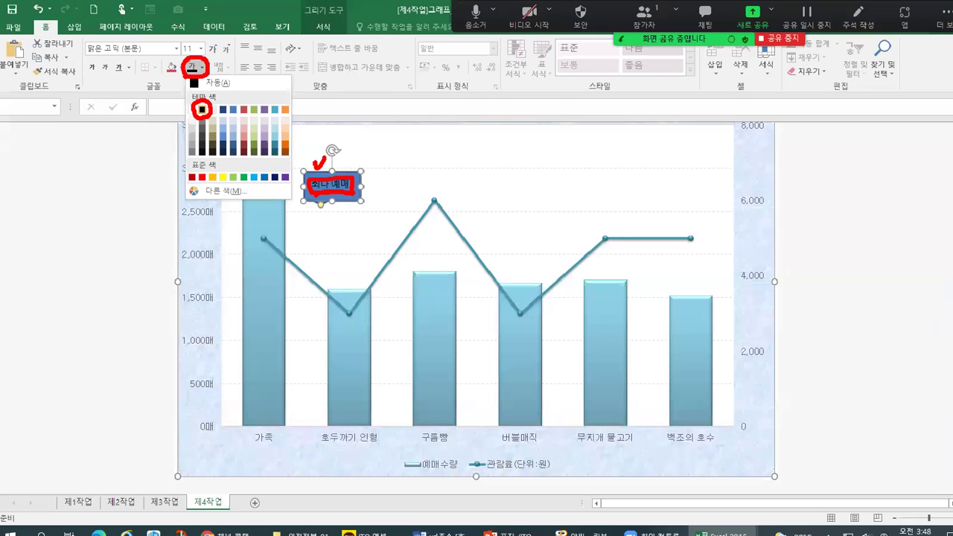
left_click(235, 214)
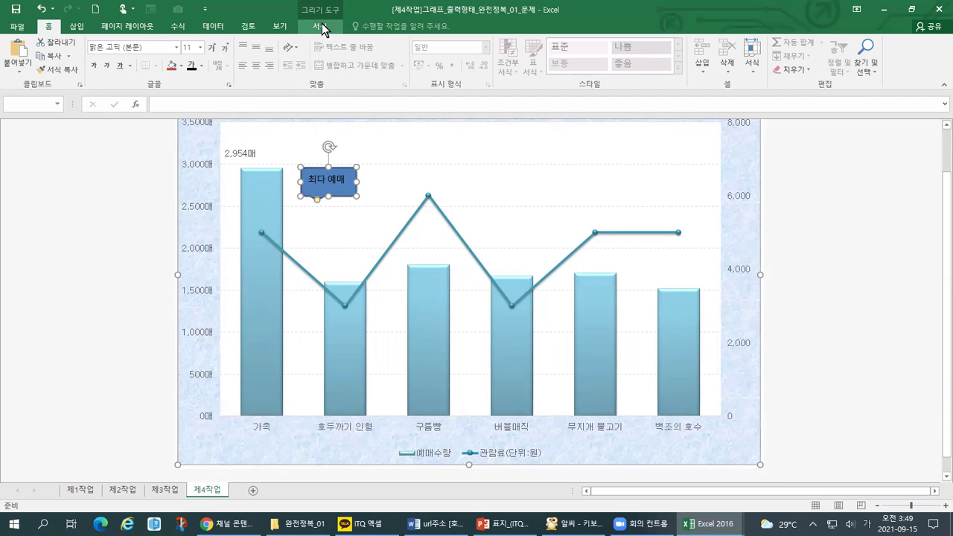
Fill the 최다 예매 callout with white.
left_click(181, 65)
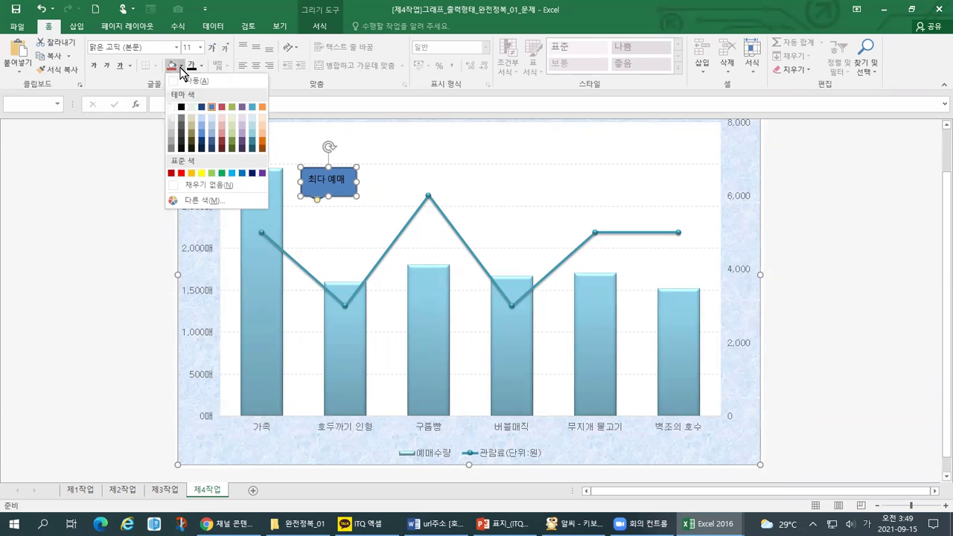
left_click(189, 185)
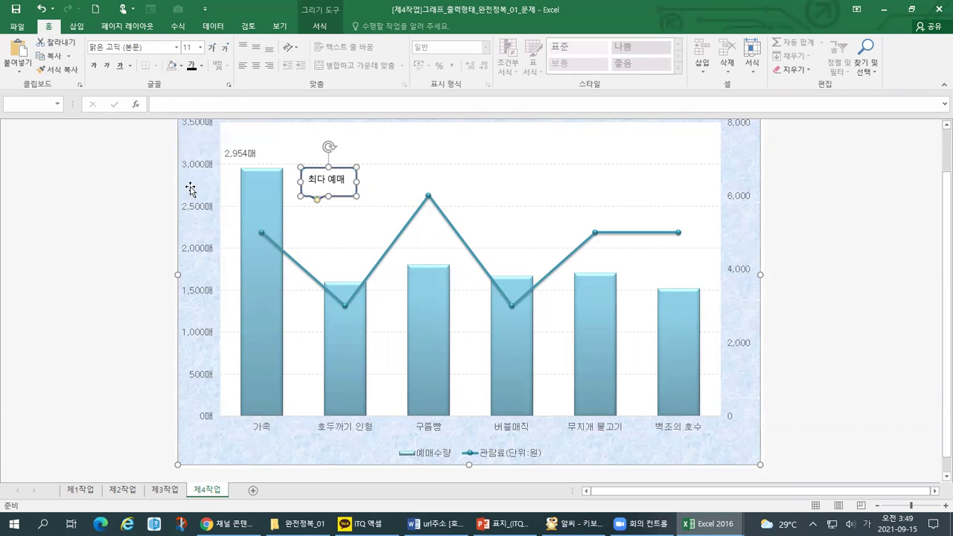
left_click(181, 66)
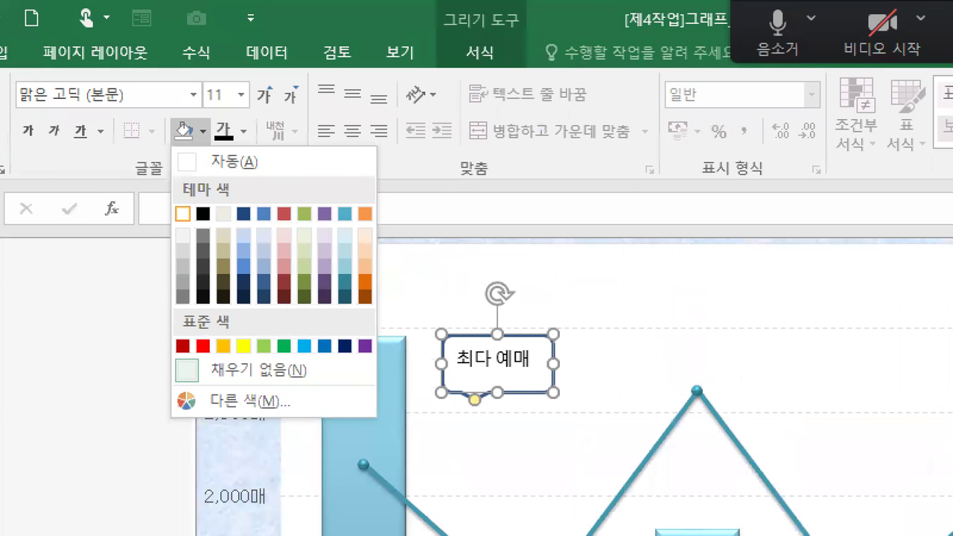
mouse_move(211, 150)
left_mouse_down()
mouse_move(175, 155)
mouse_move(169, 102)
mouse_move(212, 110)
mouse_move(221, 138)
mouse_move(210, 152)
mouse_move(189, 149)
left_mouse_up()
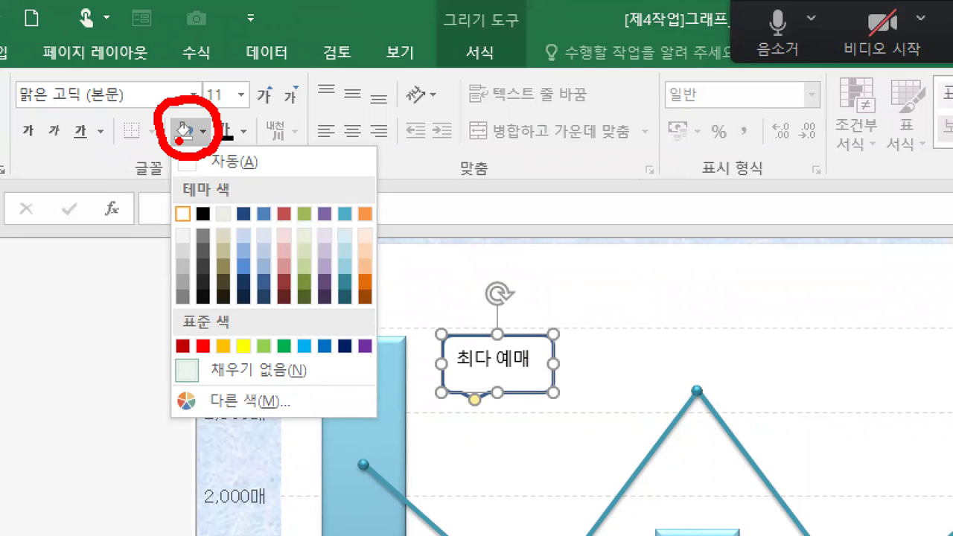
mouse_move(183, 227)
left_mouse_down()
mouse_move(167, 193)
mouse_move(201, 201)
mouse_move(192, 228)
left_mouse_up()
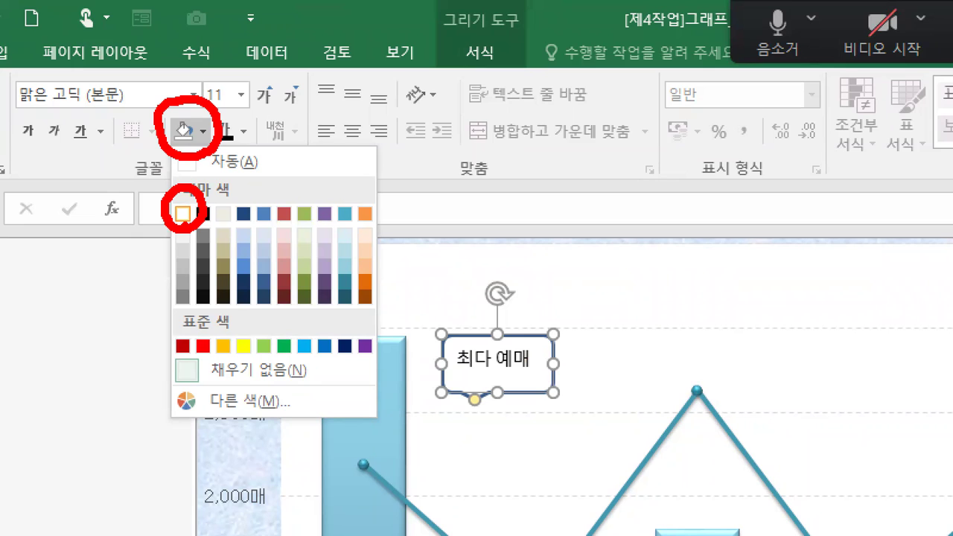
left_click_drag(439, 311, 457, 303)
mouse_move(445, 320)
left_mouse_down()
mouse_move(492, 404)
mouse_move(542, 331)
mouse_move(452, 340)
mouse_move(453, 353)
mouse_move(510, 350)
mouse_move(509, 365)
mouse_move(458, 365)
mouse_move(450, 347)
left_mouse_up()
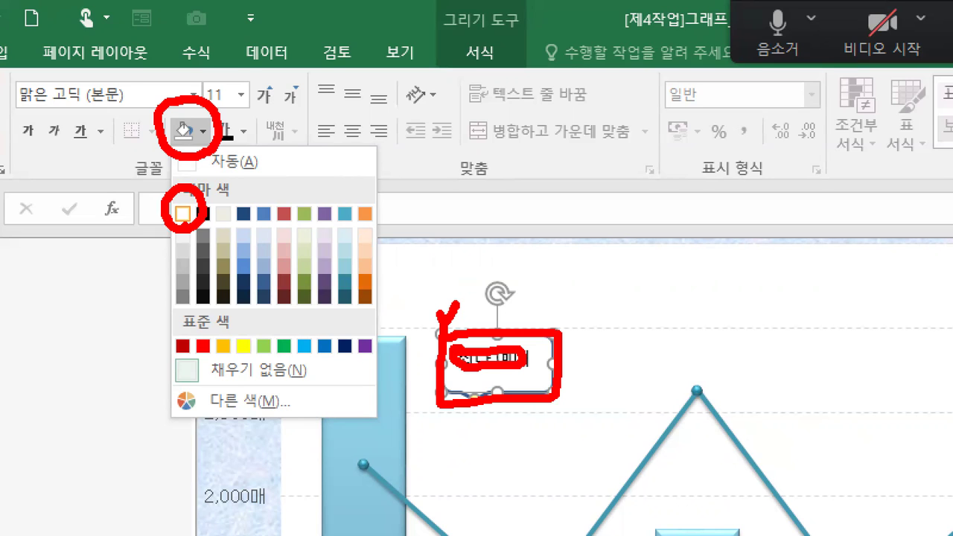
mouse_move(603, 295)
left_mouse_down()
mouse_move(608, 349)
mouse_move(787, 307)
mouse_move(605, 293)
left_mouse_up()
mouse_move(665, 344)
left_mouse_down()
mouse_move(663, 356)
mouse_move(720, 333)
mouse_move(642, 332)
left_mouse_up()
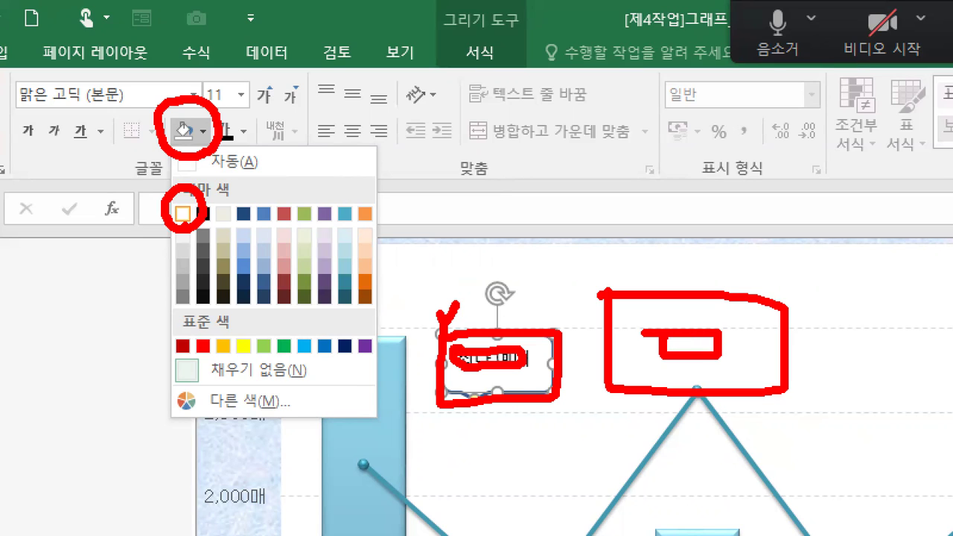
mouse_move(514, 173)
left_mouse_down()
mouse_move(454, 168)
mouse_move(510, 149)
mouse_move(500, 198)
left_mouse_up()
mouse_move(366, 100)
left_mouse_down()
mouse_move(358, 113)
mouse_move(332, 88)
mouse_move(368, 78)
mouse_move(369, 138)
mouse_move(330, 155)
mouse_move(364, 117)
mouse_move(369, 148)
left_mouse_up()
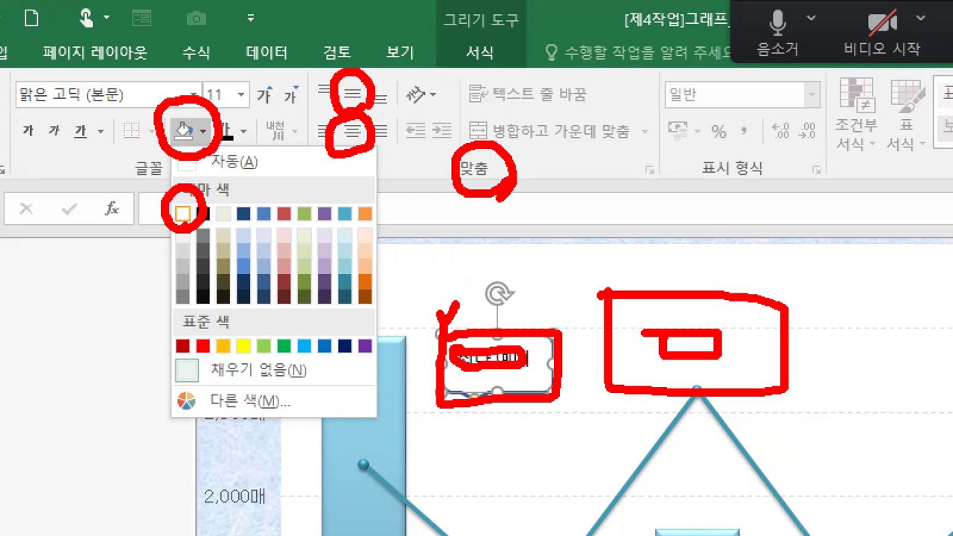
Centre the callout's text both vertically and horizontally within the shape.
key("Escape")
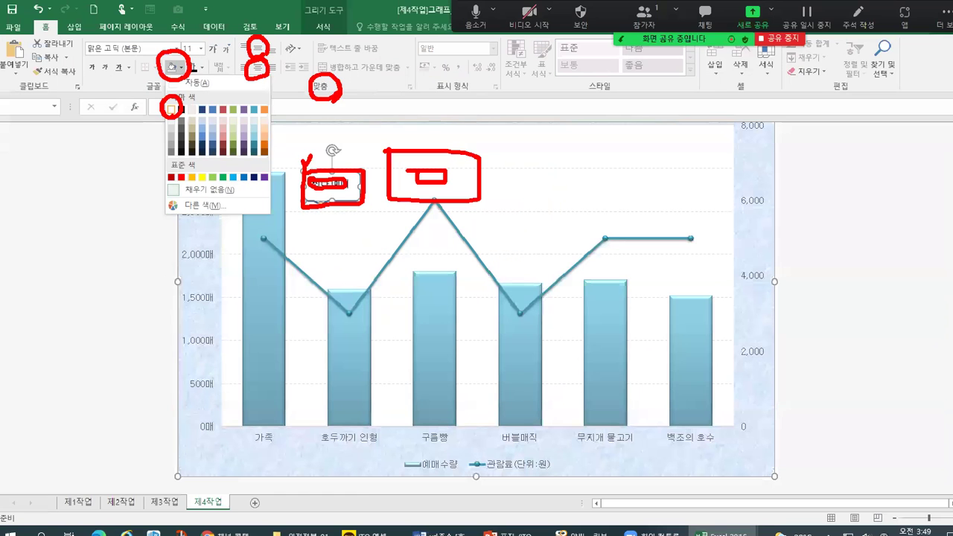
left_click(256, 49)
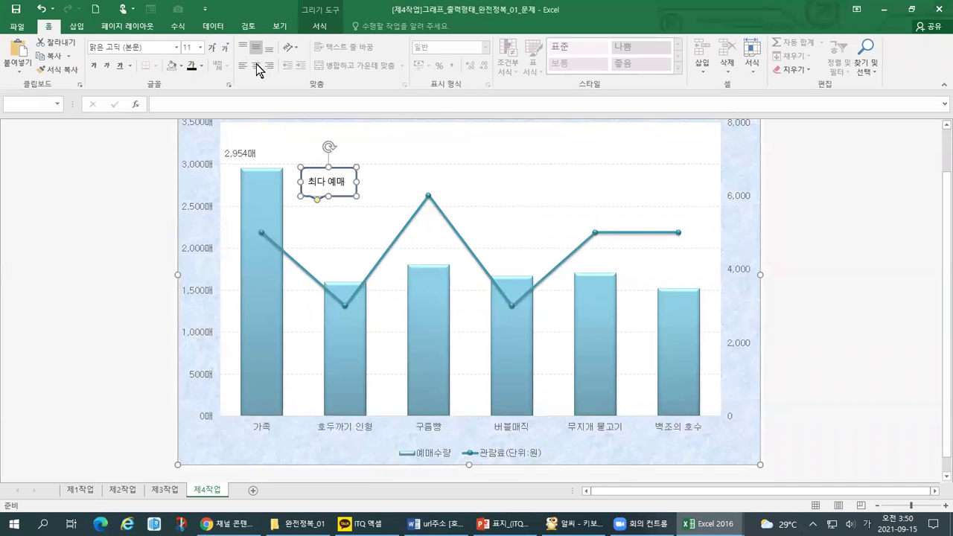
left_click(256, 65)
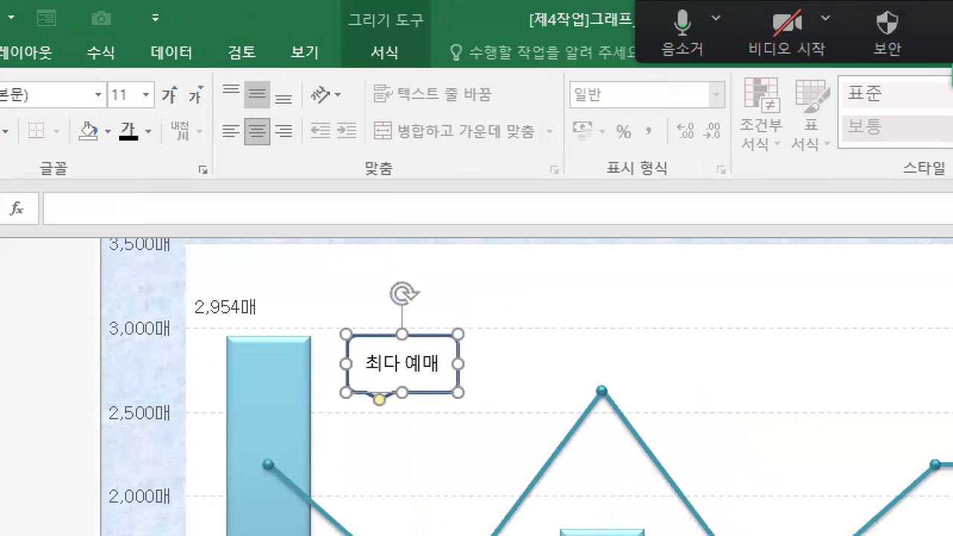
mouse_move(264, 151)
left_mouse_down()
mouse_move(243, 161)
mouse_move(237, 75)
mouse_move(286, 150)
left_mouse_up()
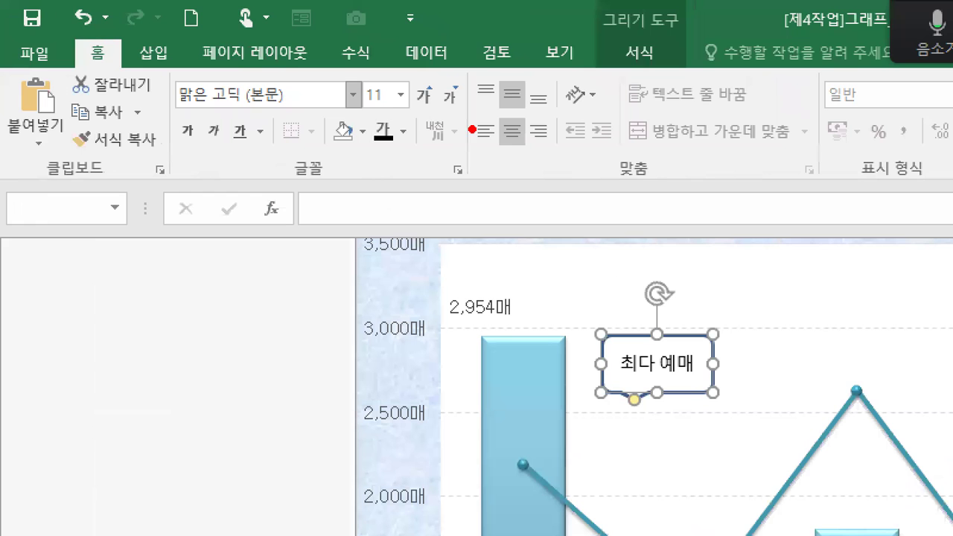
left_click_drag(260, 81, 266, 76)
mouse_move(525, 156)
left_mouse_down()
mouse_move(521, 67)
mouse_move(540, 153)
mouse_move(491, 165)
left_mouse_up()
mouse_move(116, 68)
left_mouse_down()
mouse_move(59, 51)
mouse_move(123, 80)
left_mouse_up()
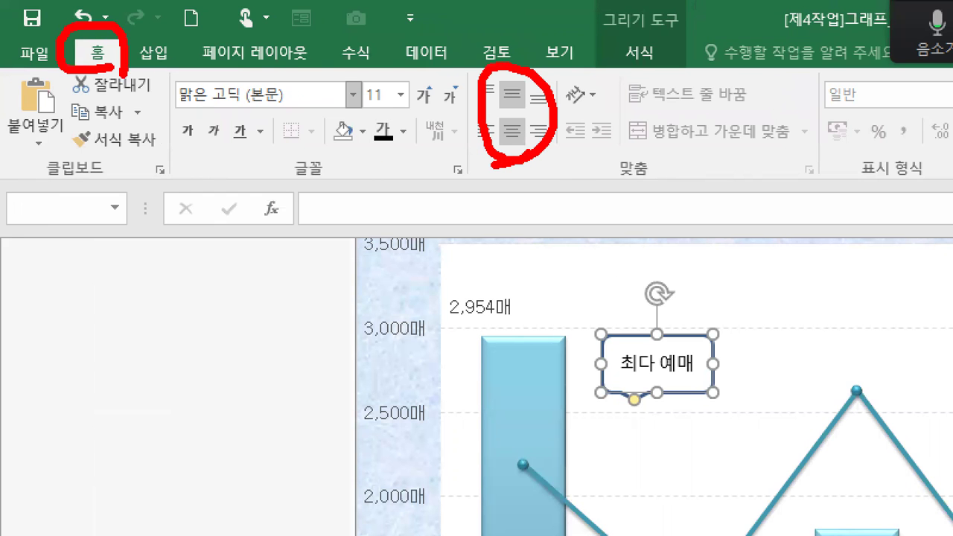
left_click_drag(587, 187, 673, 183)
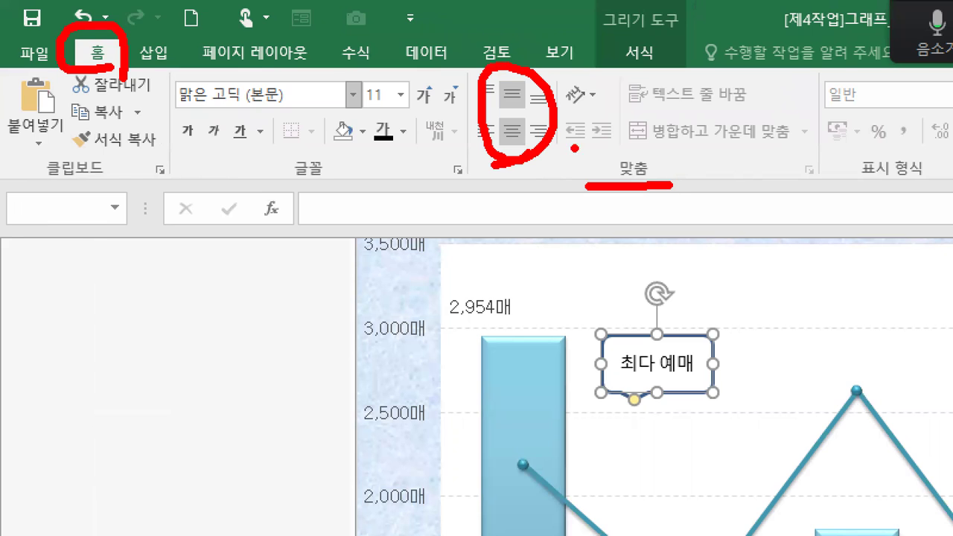
left_click(526, 84)
left_click_drag(518, 114, 536, 106)
mouse_move(585, 323)
left_mouse_down()
mouse_move(614, 395)
mouse_move(737, 338)
mouse_move(568, 336)
left_mouse_up()
mouse_move(619, 358)
left_mouse_down()
mouse_move(692, 372)
mouse_move(621, 356)
left_mouse_up()
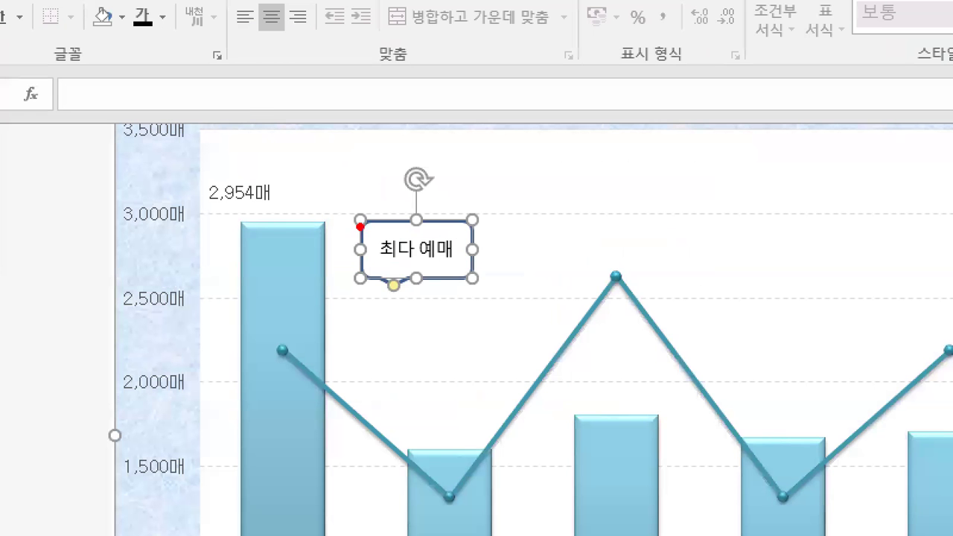
mouse_move(359, 231)
left_mouse_down()
mouse_move(353, 202)
mouse_move(363, 232)
left_mouse_up()
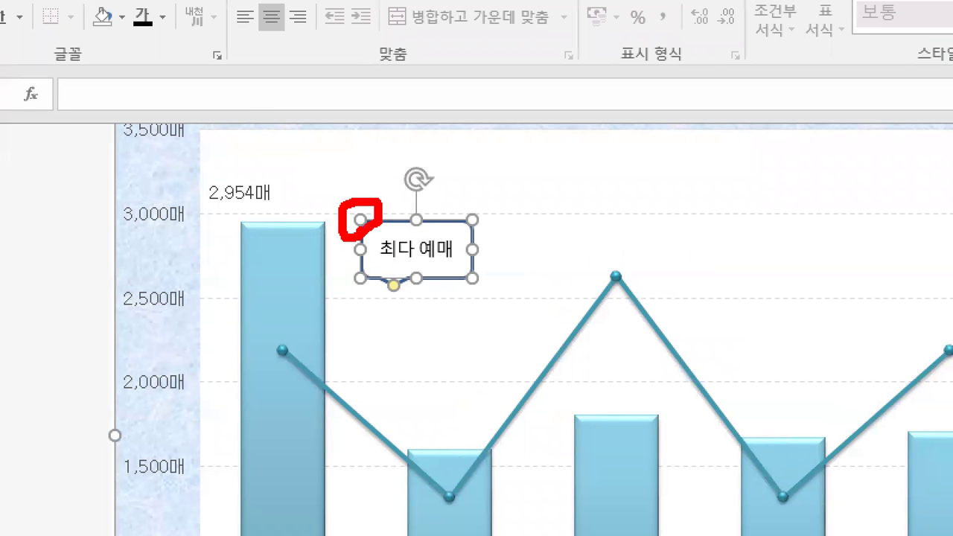
mouse_move(369, 289)
left_mouse_down()
mouse_move(348, 268)
mouse_move(366, 288)
left_mouse_up()
mouse_move(479, 260)
left_mouse_down()
mouse_move(468, 228)
mouse_move(482, 253)
mouse_move(475, 256)
left_mouse_up()
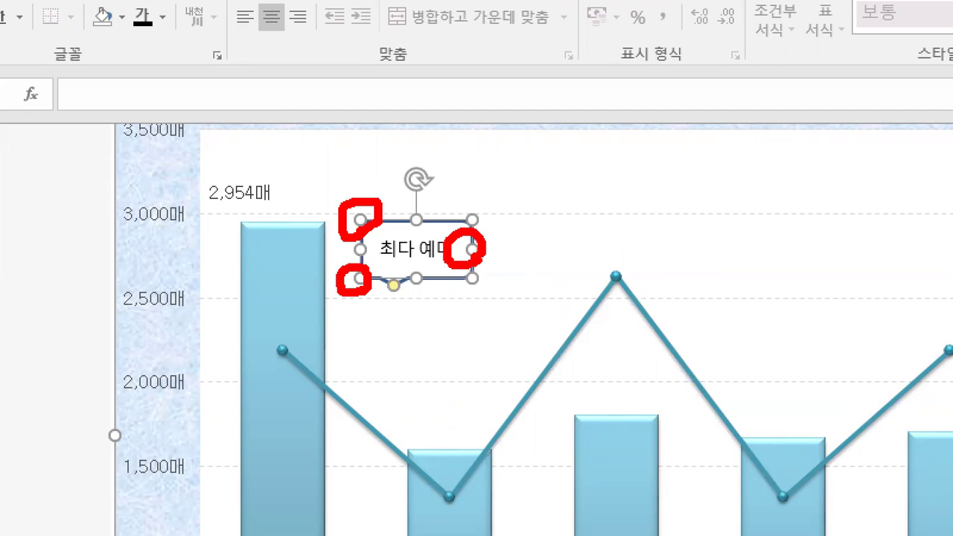
left_click_drag(385, 298, 409, 301)
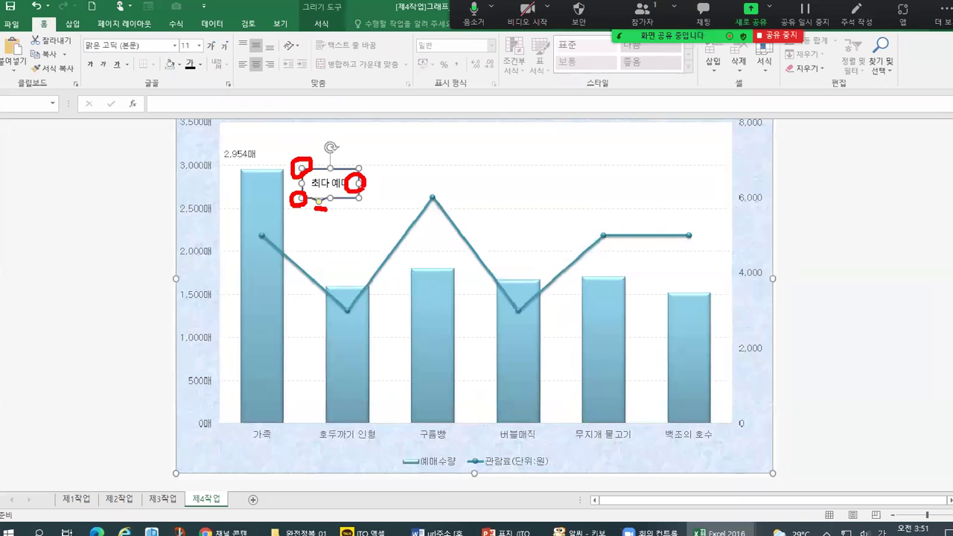
Check the callout's position and pointer direction in the reference workbook's 제4작업_출력형태 chart, and return to the practice chart.
key("Escape")
mouse_move(711, 523)
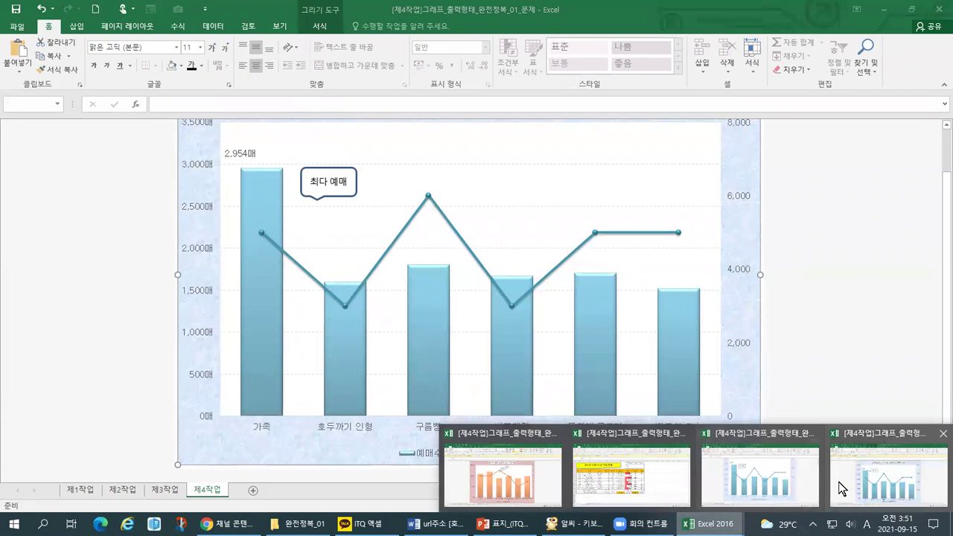
left_click(795, 487)
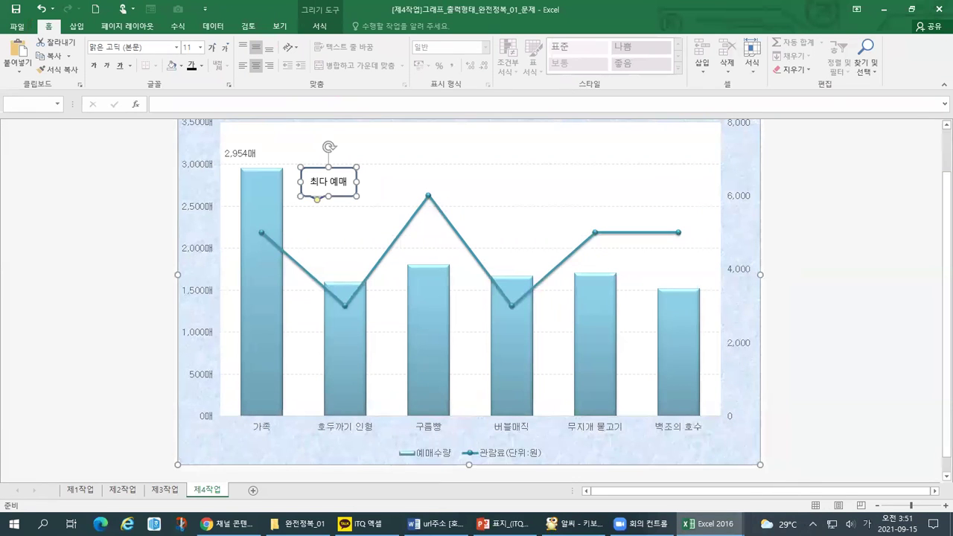
left_click_drag(711, 523, 808, 443)
left_click(711, 524)
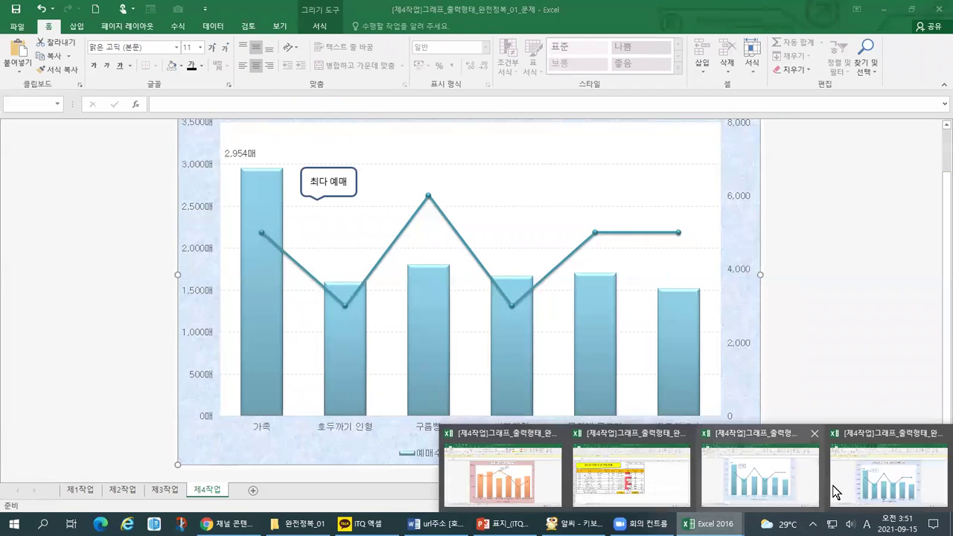
left_click(886, 481)
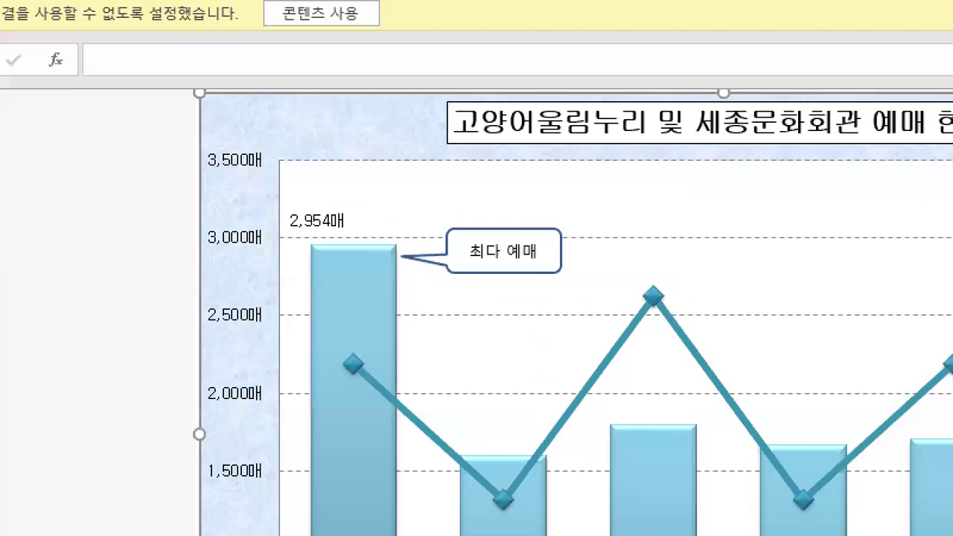
left_click_drag(340, 332, 338, 308)
left_click_drag(460, 434, 452, 208)
mouse_move(549, 515)
left_mouse_down()
mouse_move(541, 339)
mouse_move(549, 173)
left_mouse_up()
left_click(550, 372)
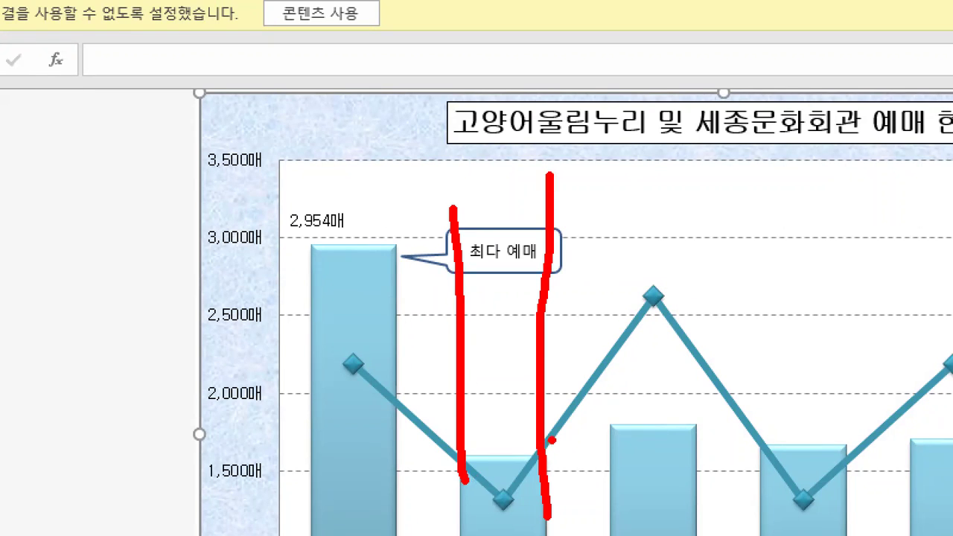
mouse_move(478, 268)
left_mouse_down()
mouse_move(497, 269)
mouse_move(507, 256)
left_mouse_up()
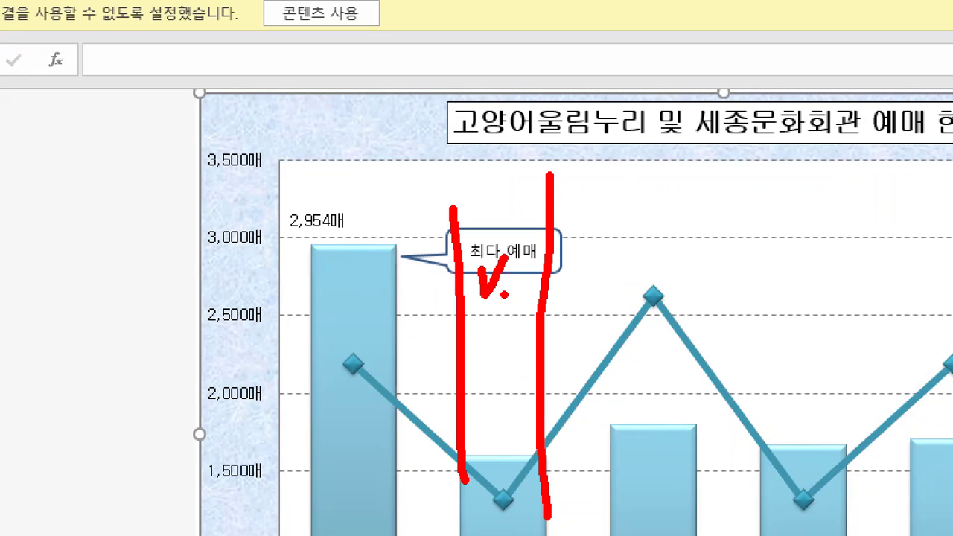
mouse_move(468, 296)
left_mouse_down()
mouse_move(414, 270)
mouse_move(393, 285)
mouse_move(399, 295)
left_mouse_up()
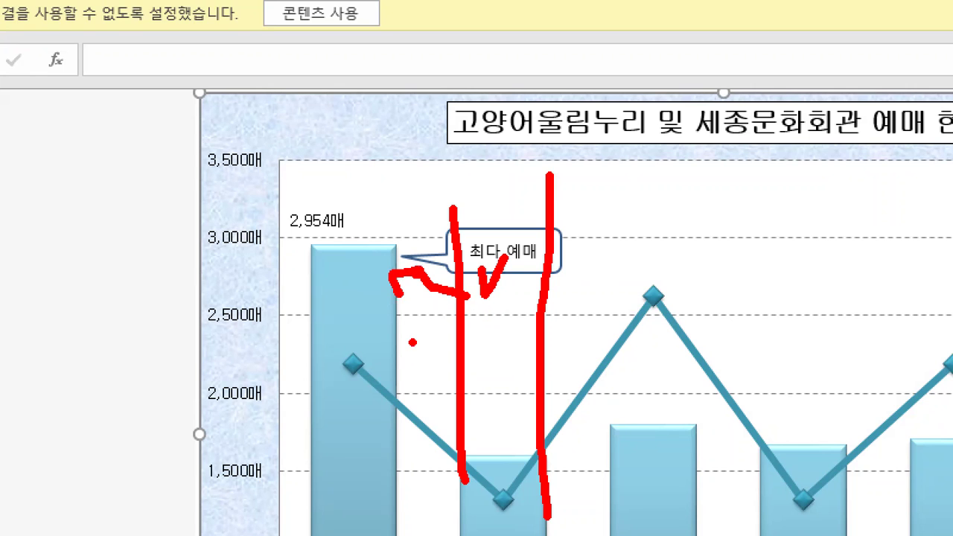
key("Escape")
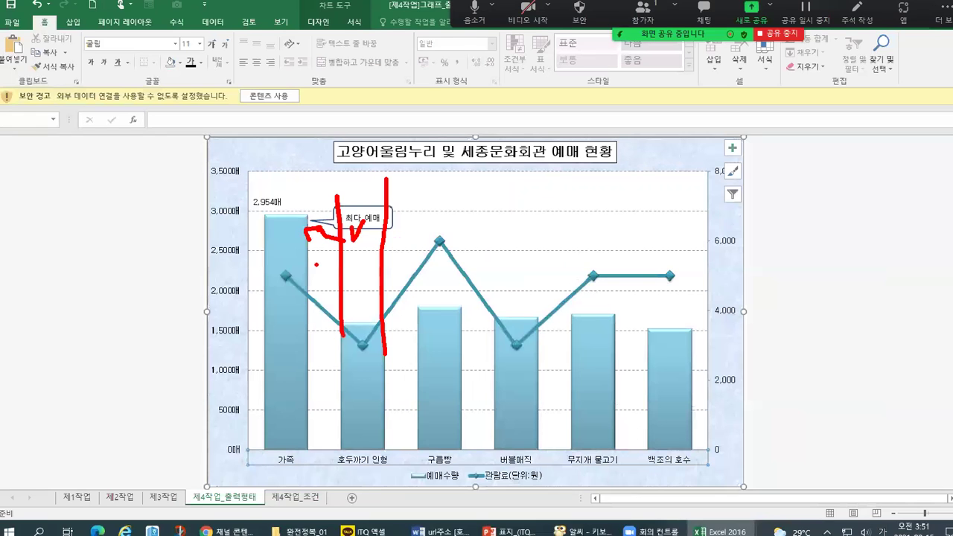
key("alt+Tab")
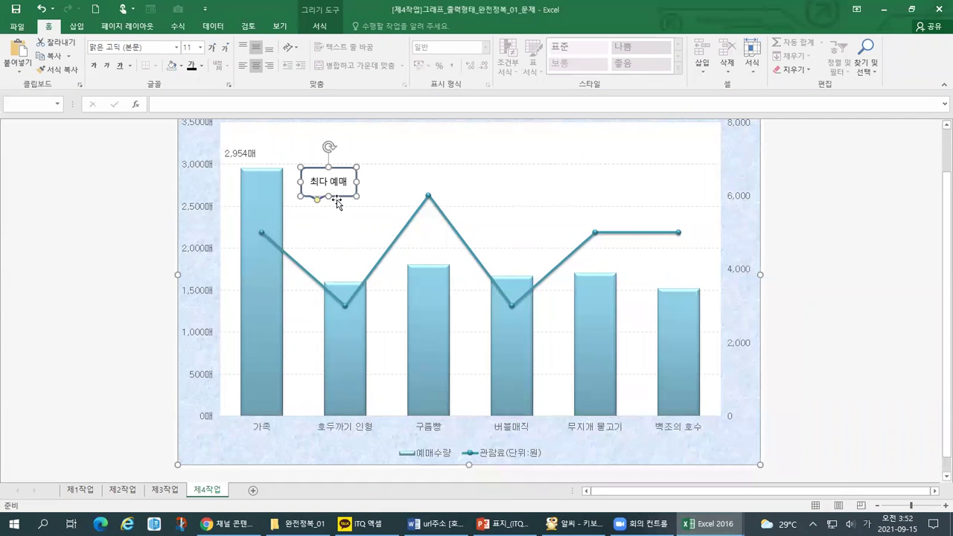
Resize the 최다 예매 callout, shift it away from the 가족 column and extend its pointer towards that column's upper edge.
key("ctrl+1")
left_click_drag(338, 181, 338, 243)
key("Escape")
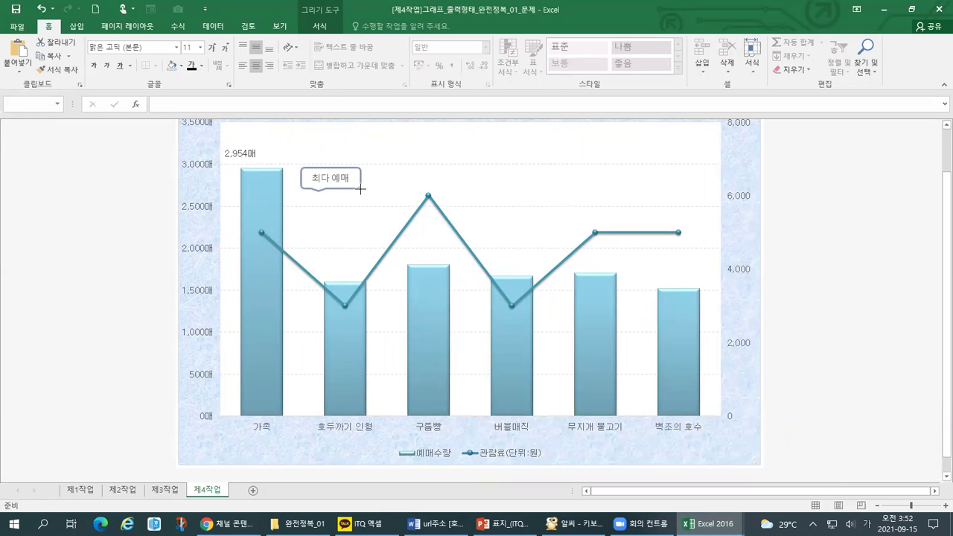
left_click(354, 187)
left_click_drag(347, 187, 291, 179)
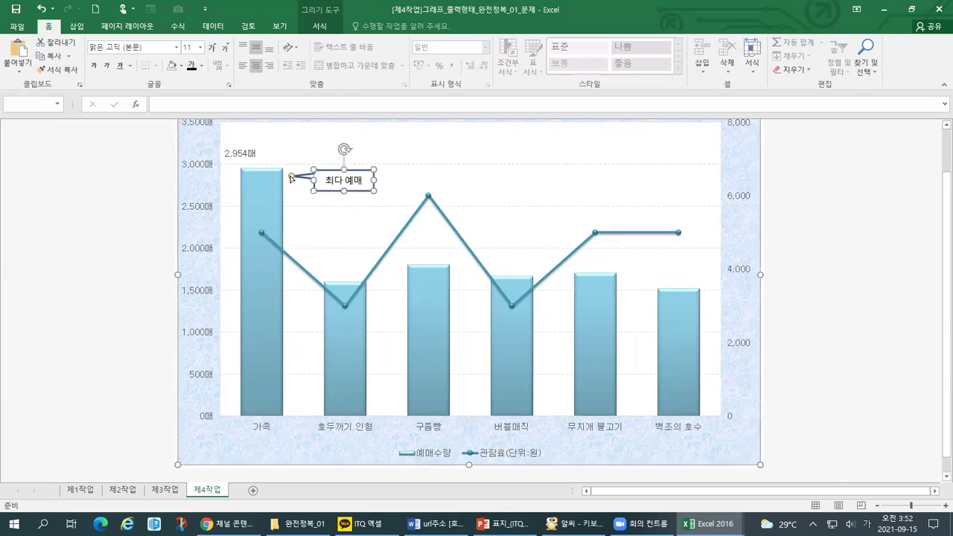
left_click(353, 221)
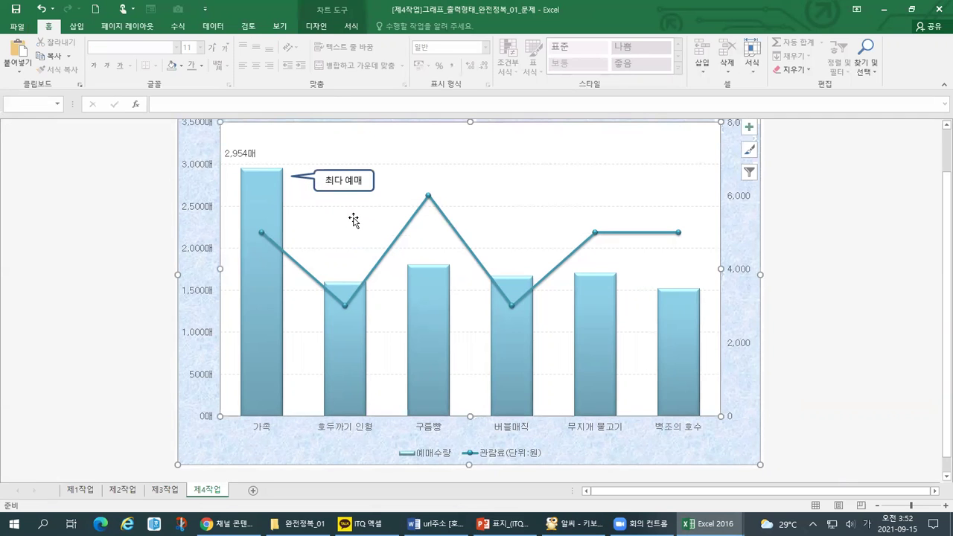
Check the callout pointer's shape in the reference workbook's 제4작업_출력형태 chart, and return to the practice chart.
key("alt+Tab")
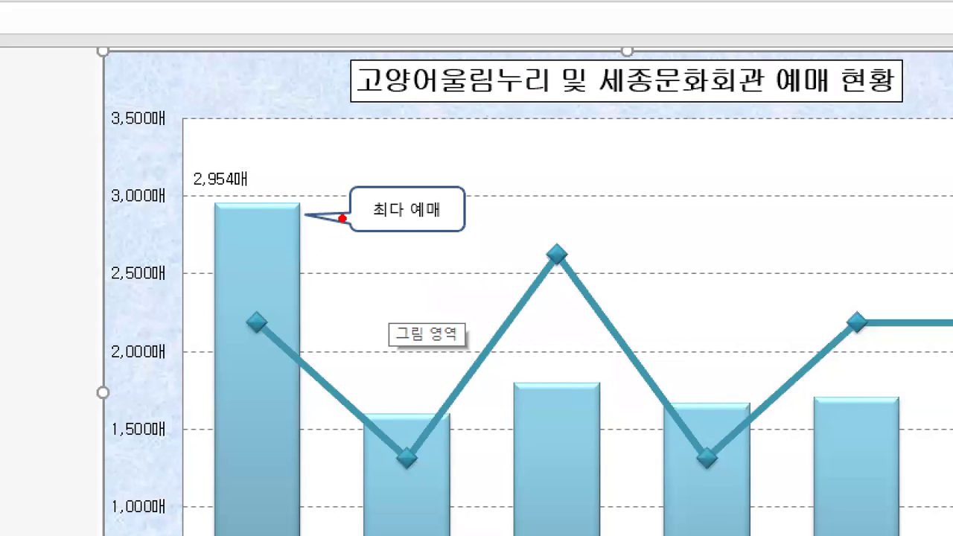
mouse_move(351, 221)
left_mouse_down()
mouse_move(306, 223)
mouse_move(343, 206)
mouse_move(349, 217)
left_mouse_up()
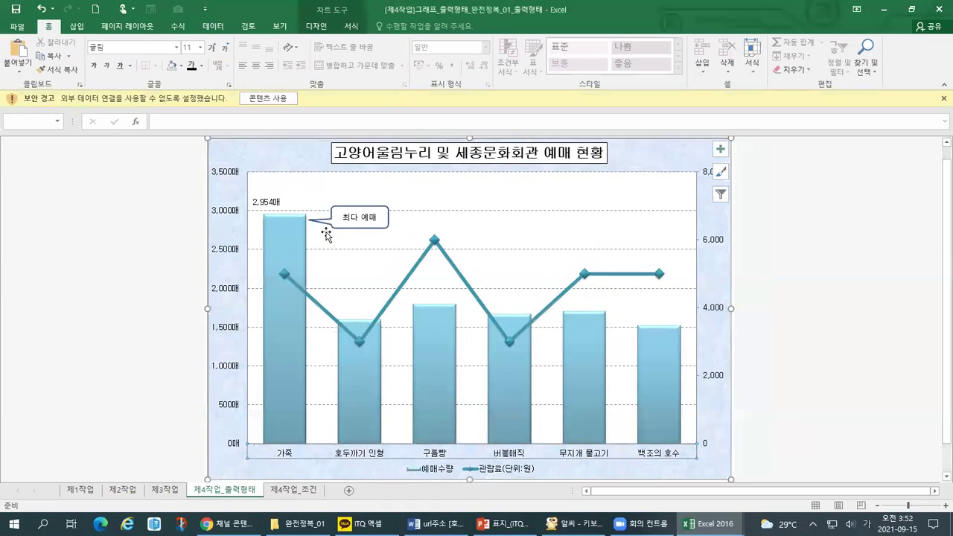
key("alt+Tab")
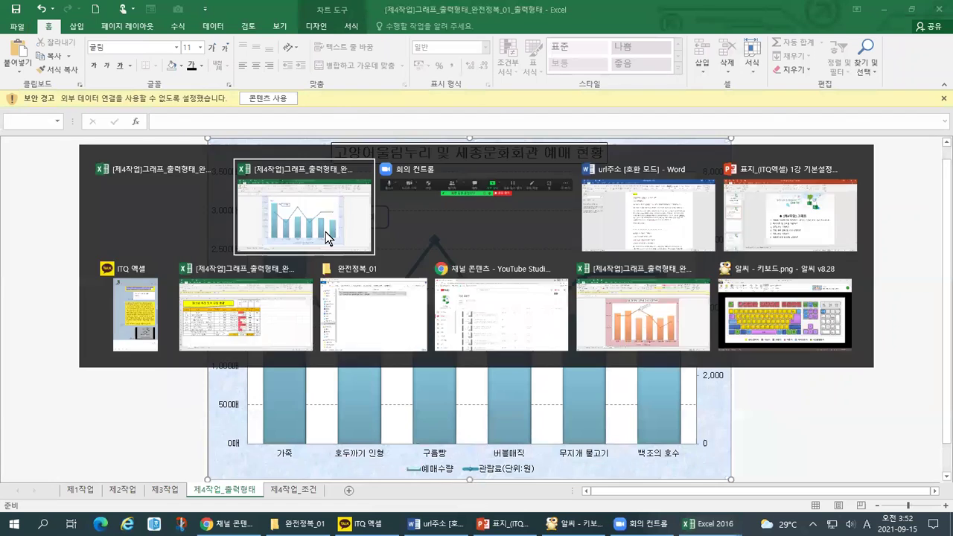
left_click(325, 232)
Lower the tip of the 최다 예매 callout's pointer beside the 가족 column.
left_click(295, 180)
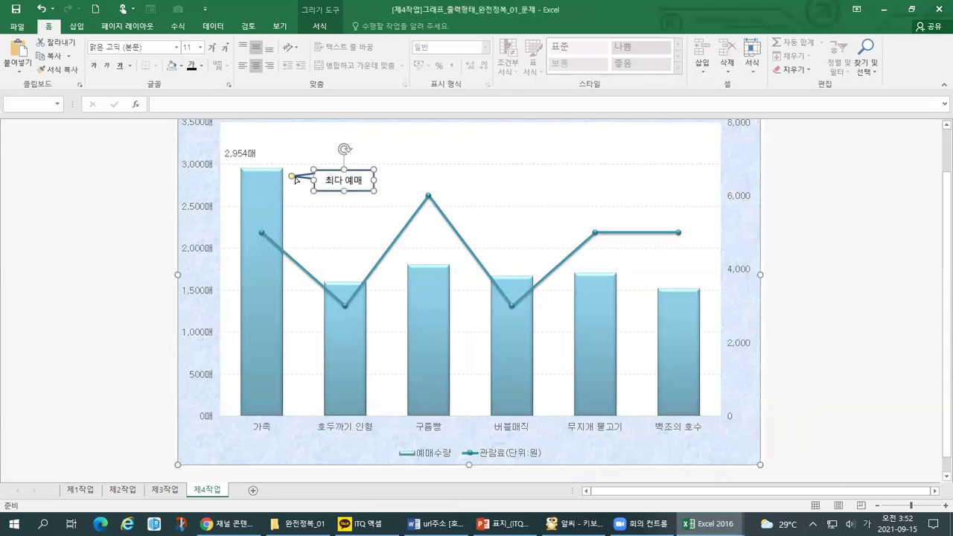
mouse_move(291, 178)
left_mouse_down()
mouse_move(290, 191)
mouse_move(319, 191)
left_mouse_up()
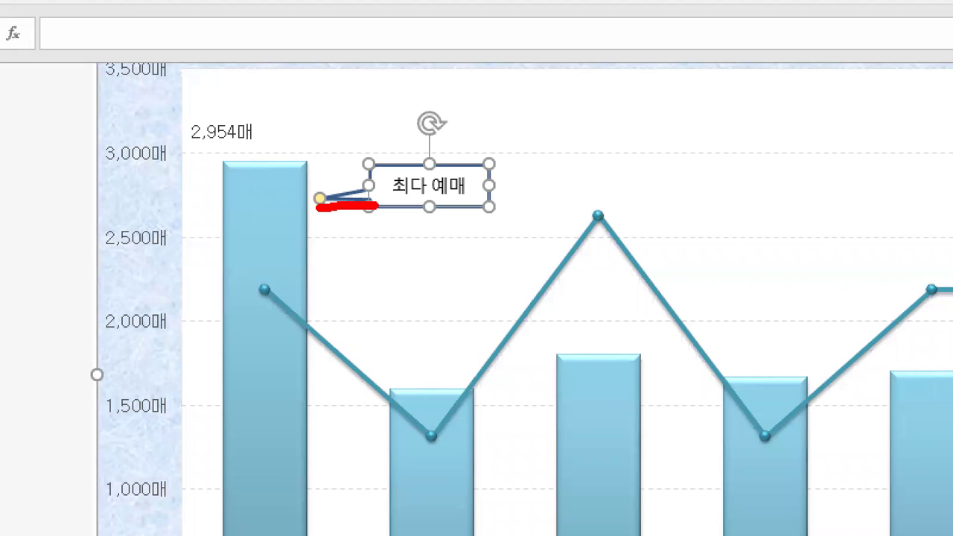
key("Escape")
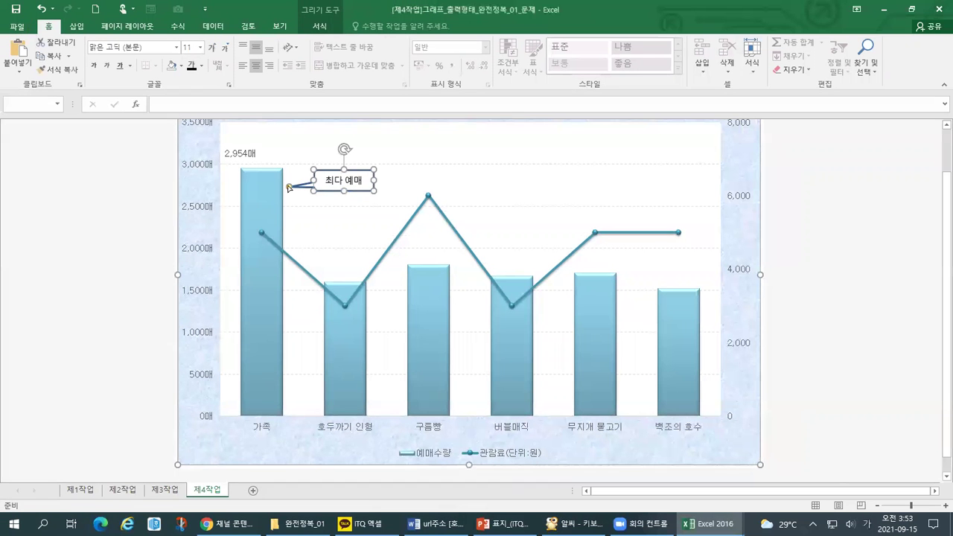
mouse_move(289, 187)
left_mouse_down()
mouse_move(315, 182)
mouse_move(356, 197)
left_mouse_up()
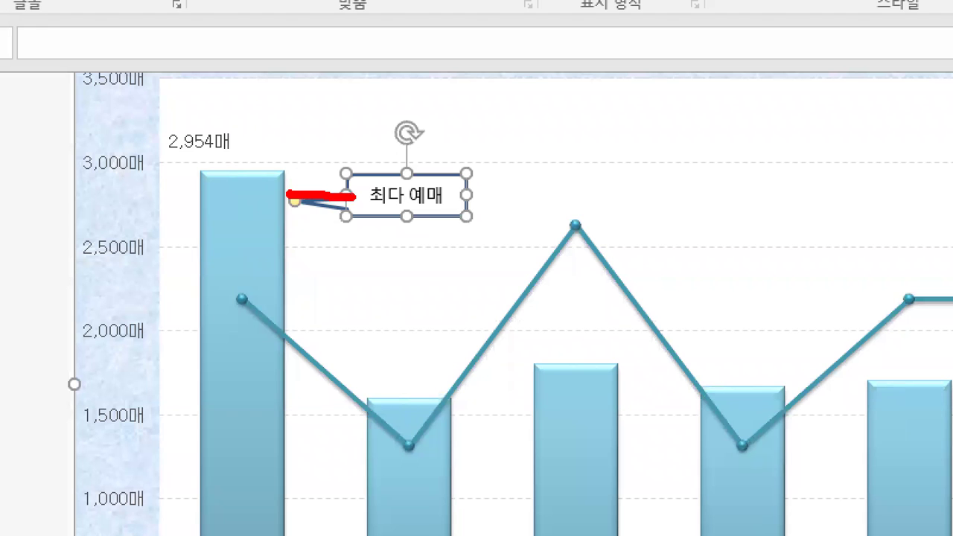
key("Escape")
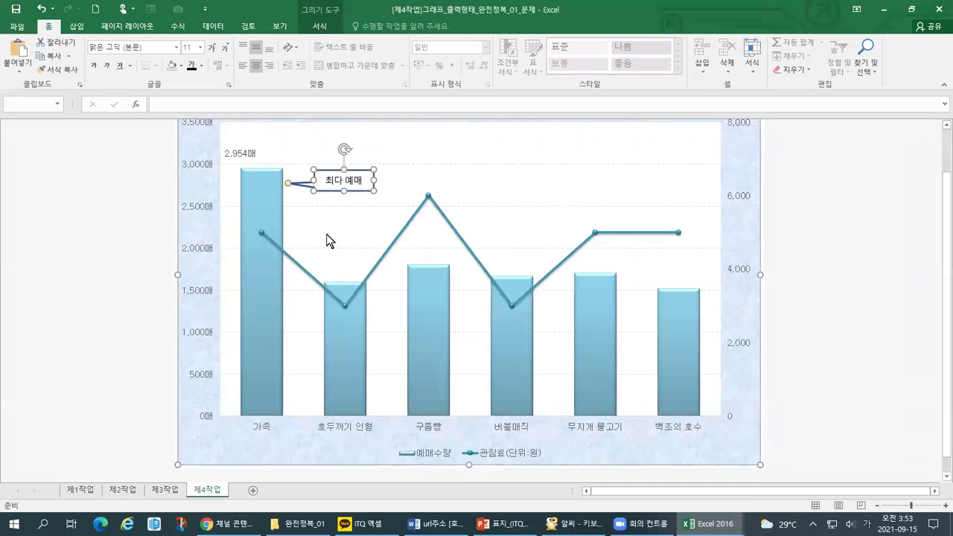
Compare the pointer's angle with the reference chart and fine-tune the practice callout's pointer tip beside the 가족 column to match.
key("alt+Tab")
left_click(326, 234)
left_click_drag(289, 198, 354, 197)
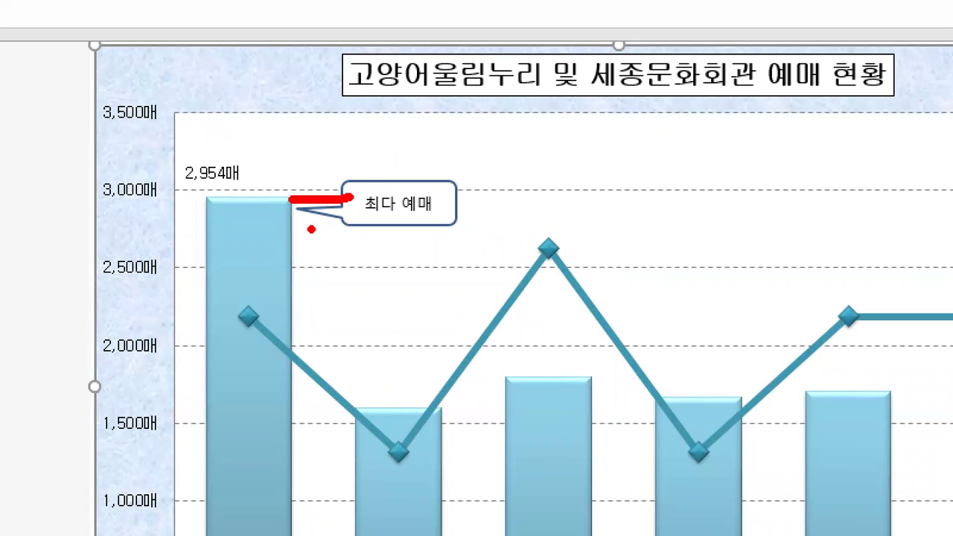
left_click_drag(292, 215, 347, 234)
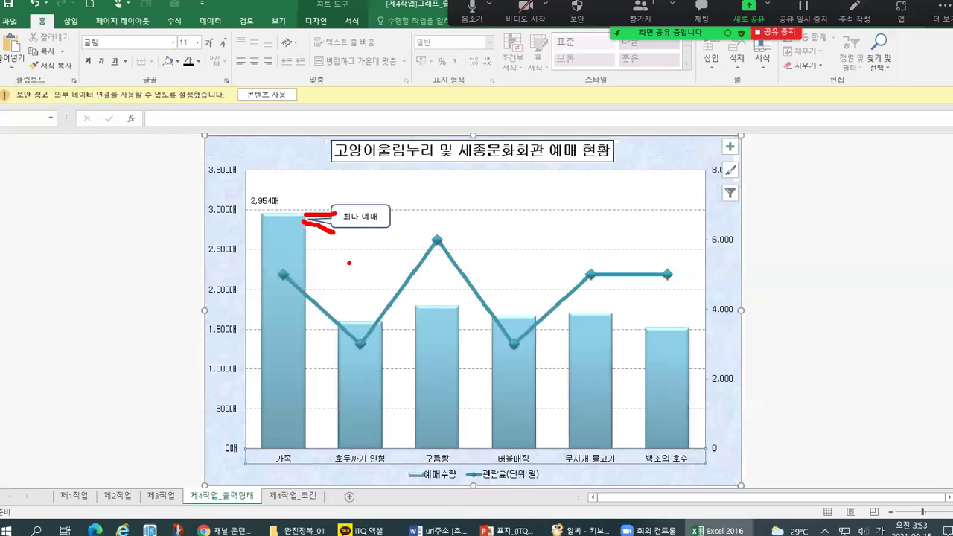
key("alt+Tab")
left_click(340, 185)
left_click_drag(289, 184, 287, 184)
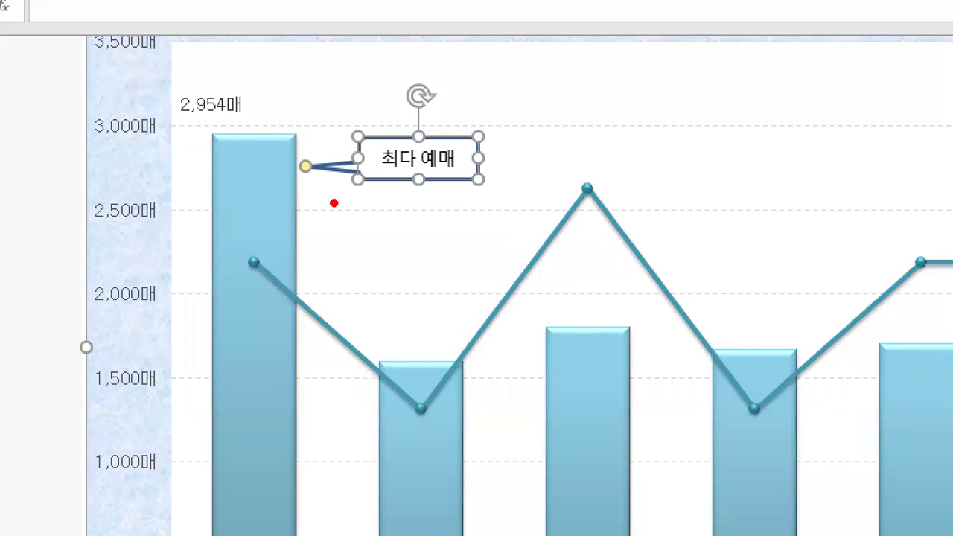
Compare the callout's overall width and placement with the reference chart, and return to the practice workbook's 제4작업 sheet.
left_click_drag(306, 208, 480, 212)
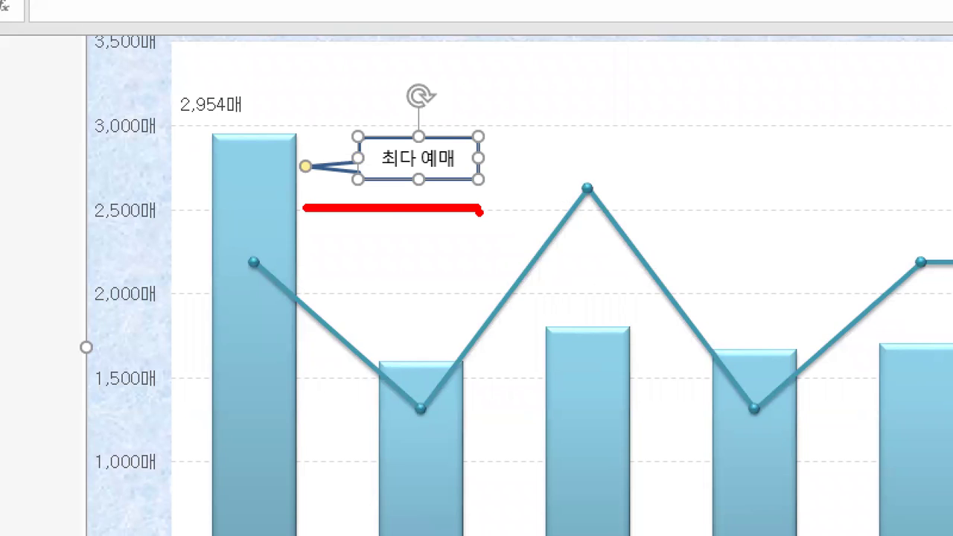
key("alt+Tab")
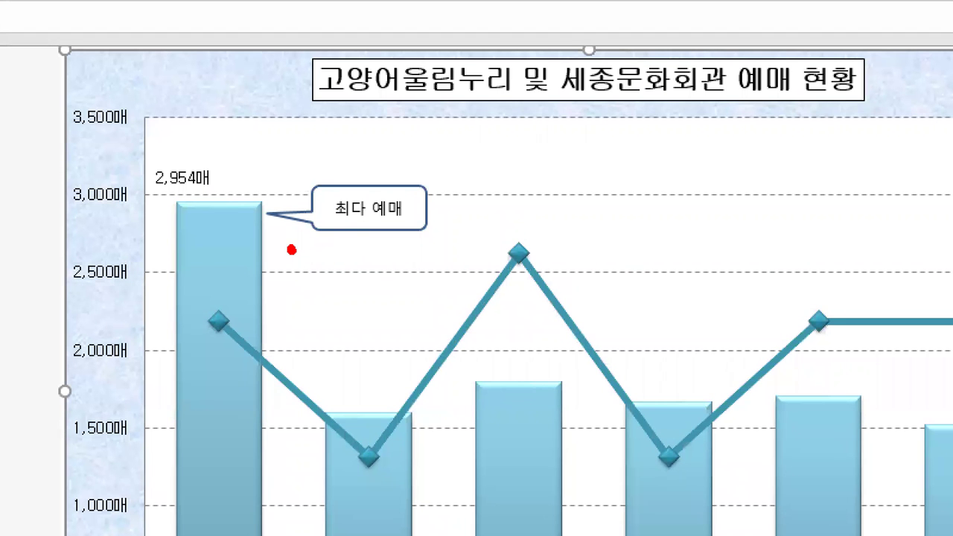
left_click_drag(320, 237, 386, 239)
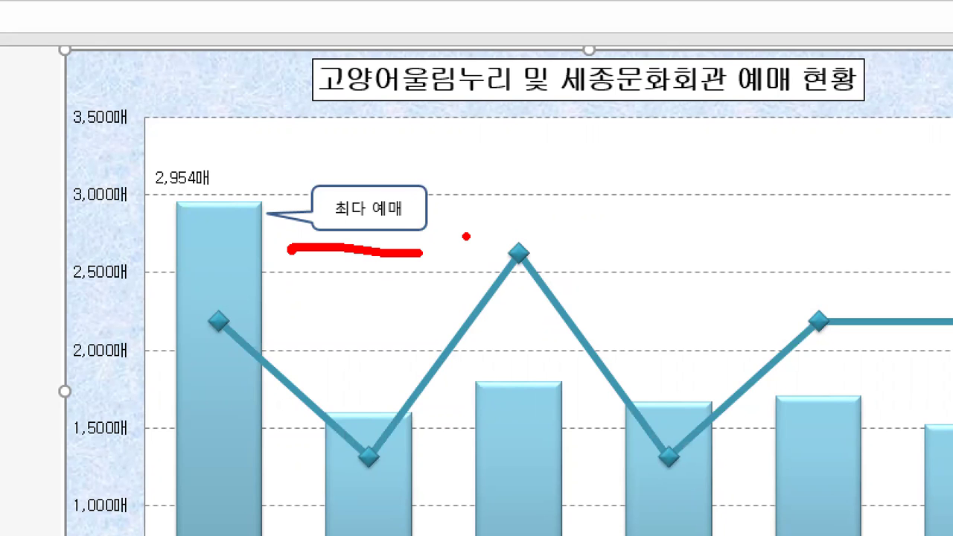
key("Escape")
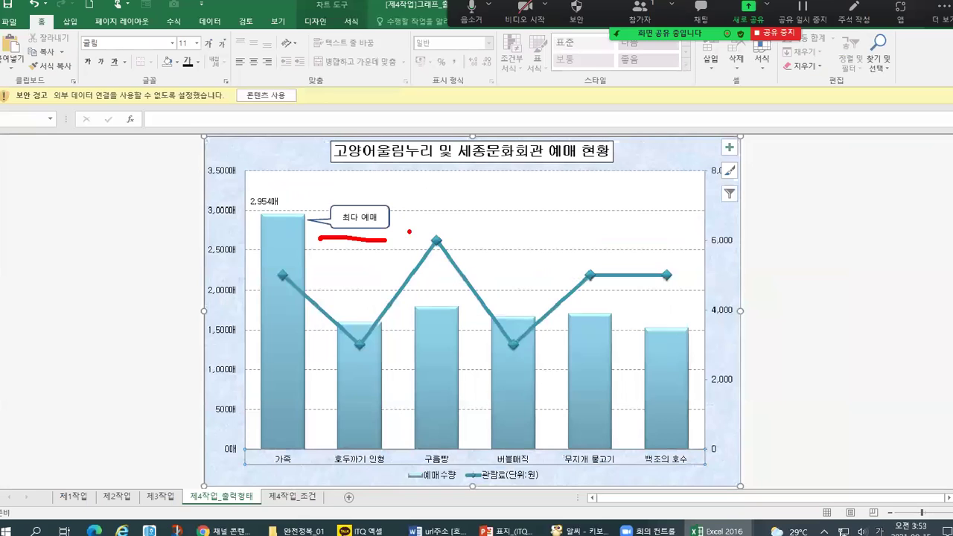
left_click(266, 202)
left_click(315, 248)
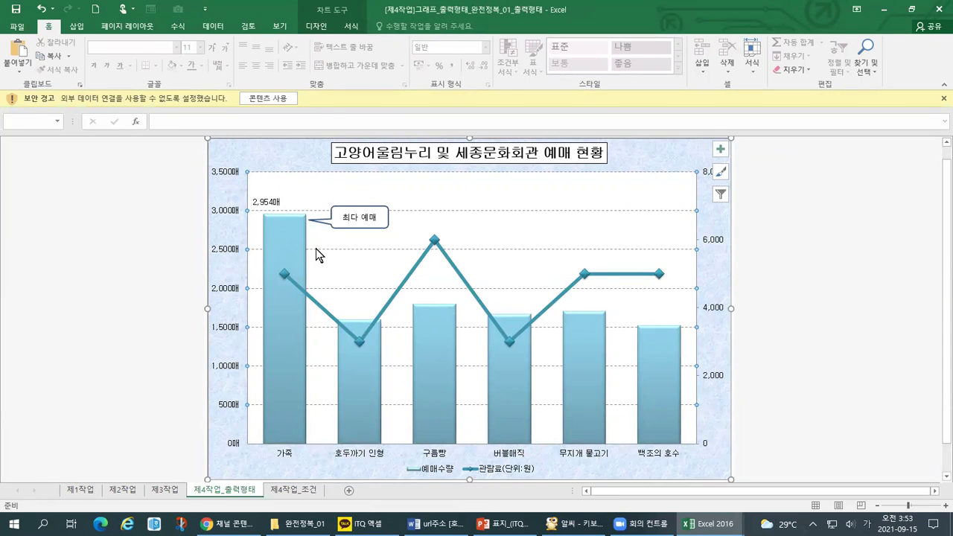
mouse_move(708, 524)
left_click(769, 465)
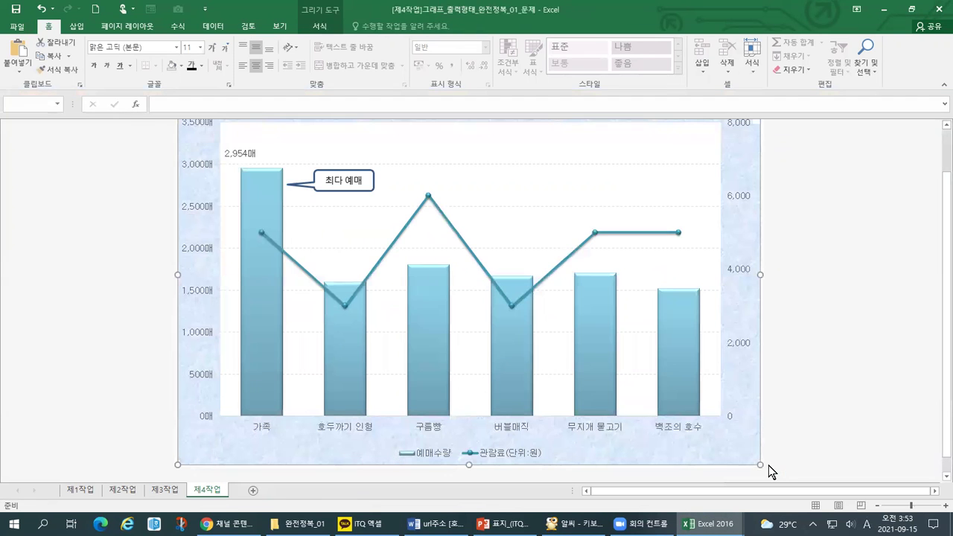
left_click(812, 332)
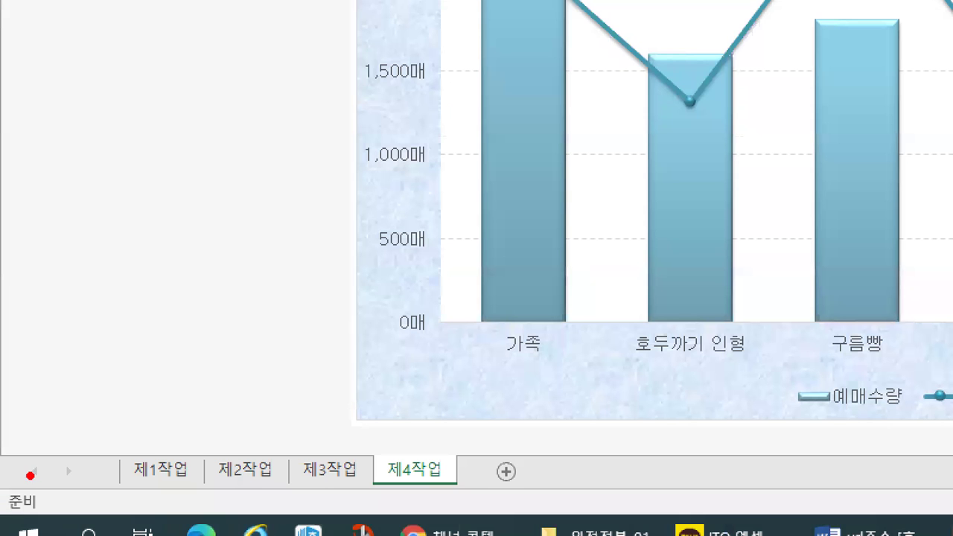
mouse_move(117, 500)
left_mouse_down()
mouse_move(181, 502)
mouse_move(280, 486)
mouse_move(372, 491)
left_mouse_up()
left_click_drag(400, 492, 438, 490)
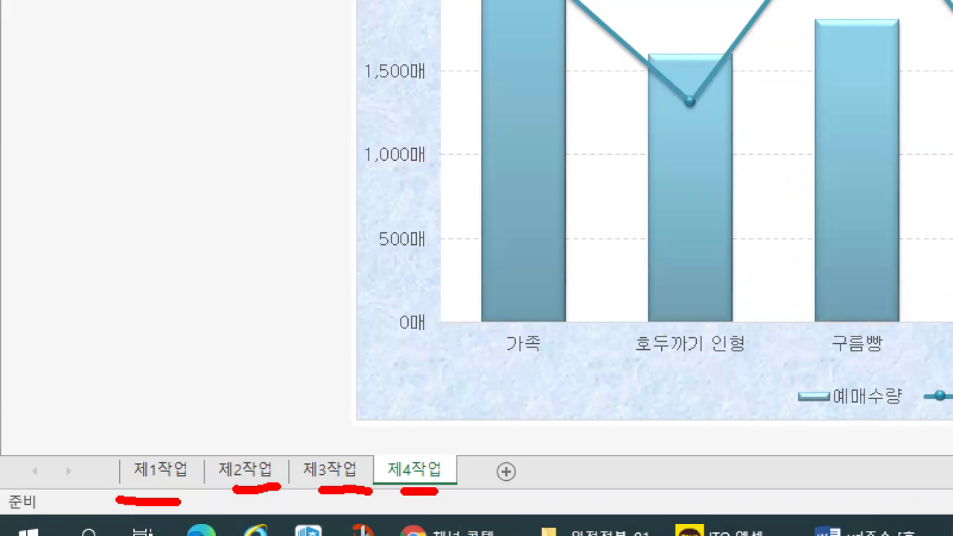
mouse_move(383, 520)
left_mouse_down()
mouse_move(473, 453)
mouse_move(98, 455)
mouse_move(391, 509)
mouse_move(455, 510)
left_mouse_up()
left_click_drag(455, 509, 440, 495)
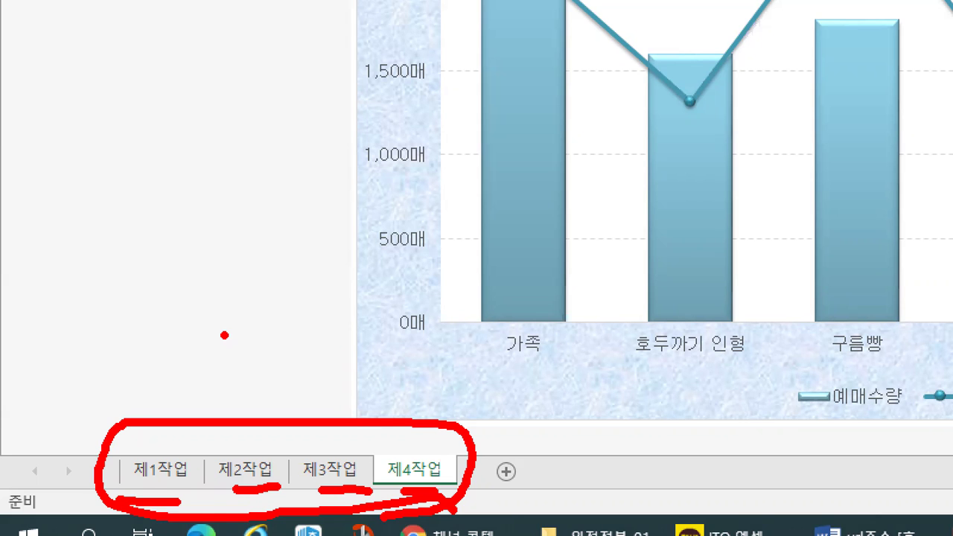
mouse_move(241, 396)
left_mouse_down()
mouse_move(239, 417)
mouse_move(277, 394)
mouse_move(361, 394)
left_mouse_up()
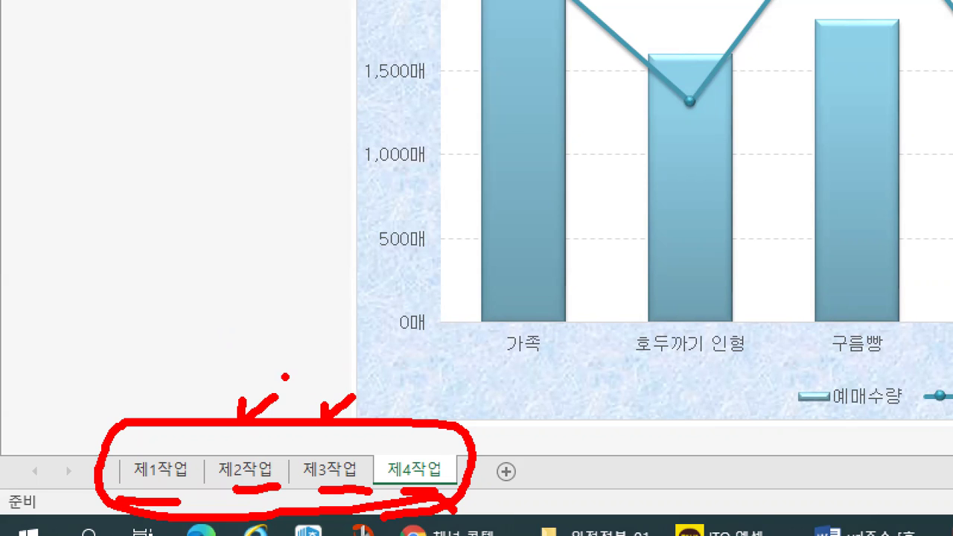
left_click_drag(404, 400, 440, 387)
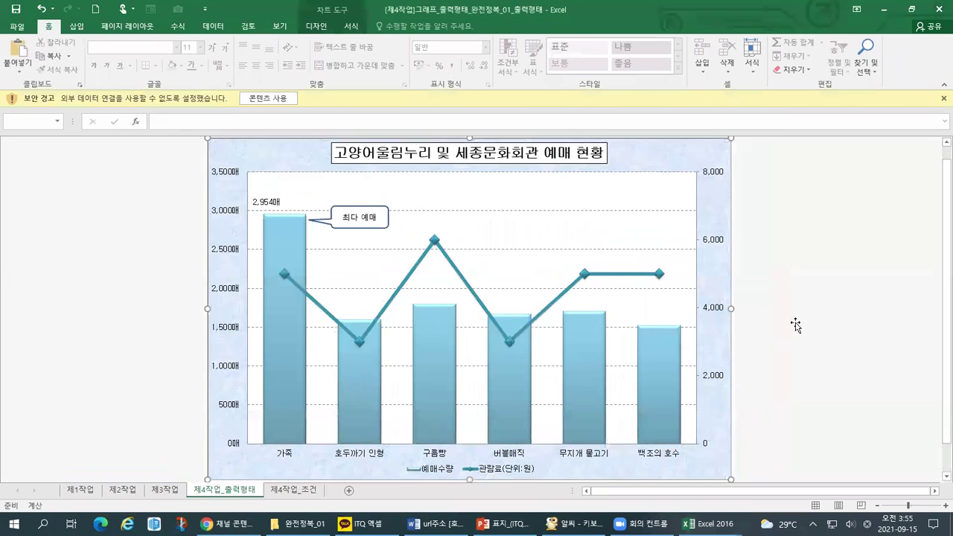
Close the reference workbook [제4작업]그래프_출력형태_완전정복_01_출력형태 without saving changes.
left_click(941, 9)
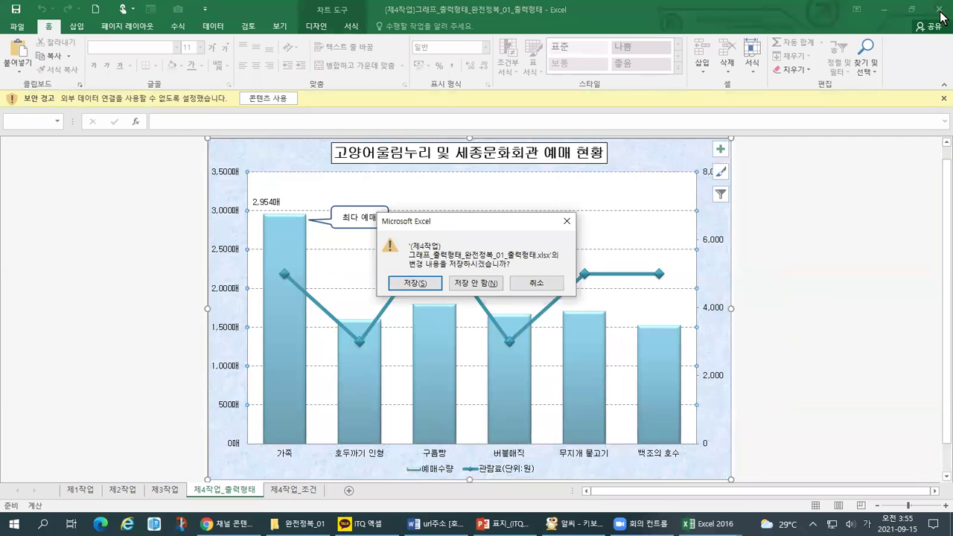
left_click(492, 289)
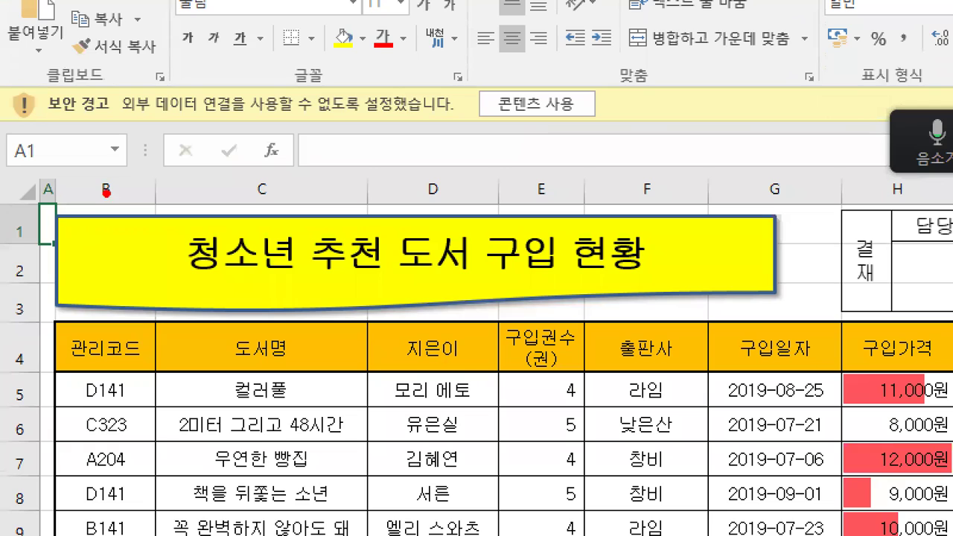
Review the book purchase table and sheets in the [제4작업]그래프_출력형태_완전정복_02_문제 workbook.
left_click_drag(173, 219, 675, 217)
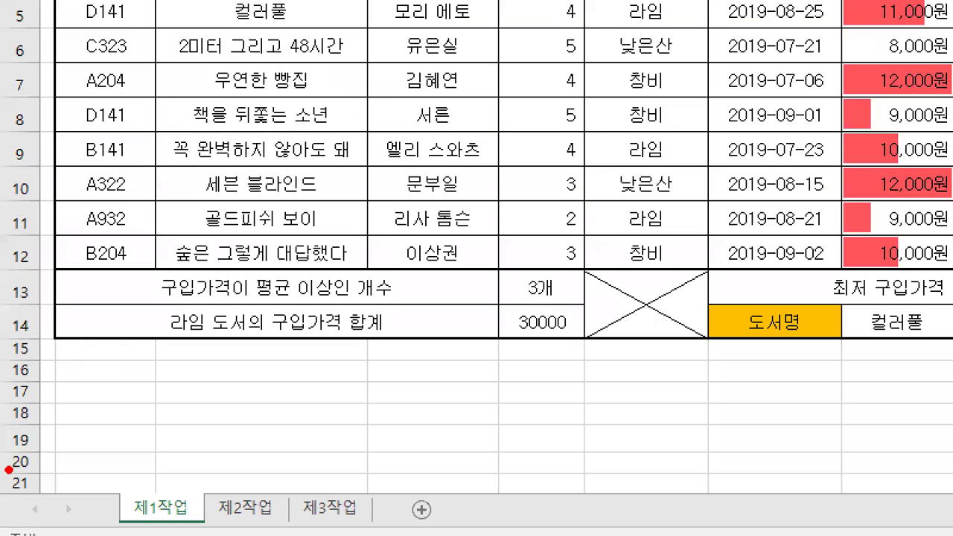
mouse_move(139, 475)
left_mouse_down()
mouse_move(145, 484)
mouse_move(178, 449)
left_mouse_up()
key("Escape")
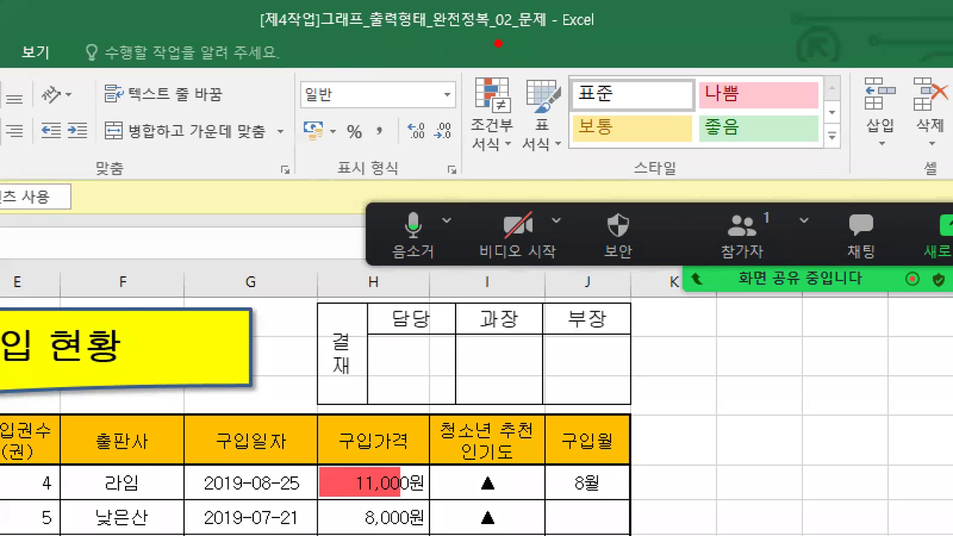
left_click_drag(498, 43, 553, 43)
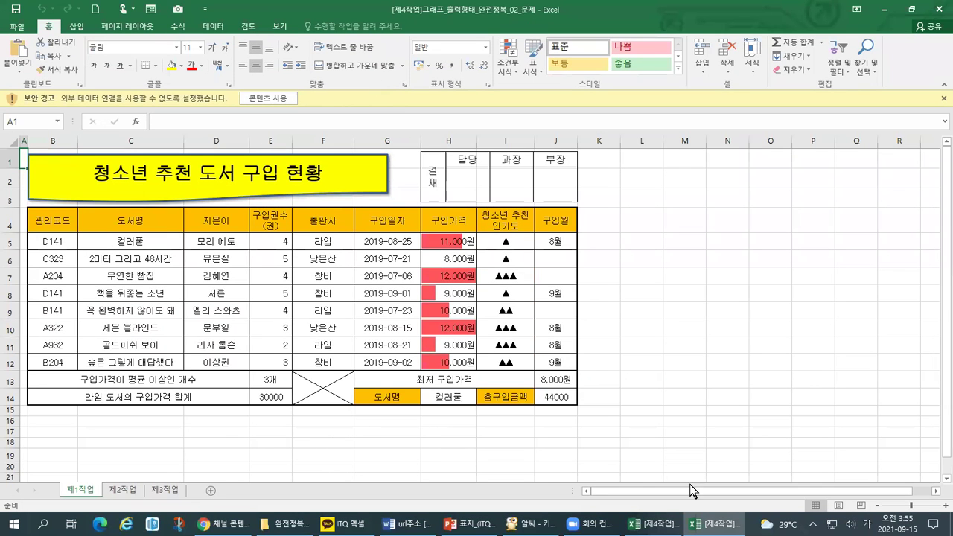
Switch to the 완전정복_02_출력형태 workbook and examine its 제4작업_출력형태 chart and the accompanying 제4작업_조건 sheet.
left_click(674, 524)
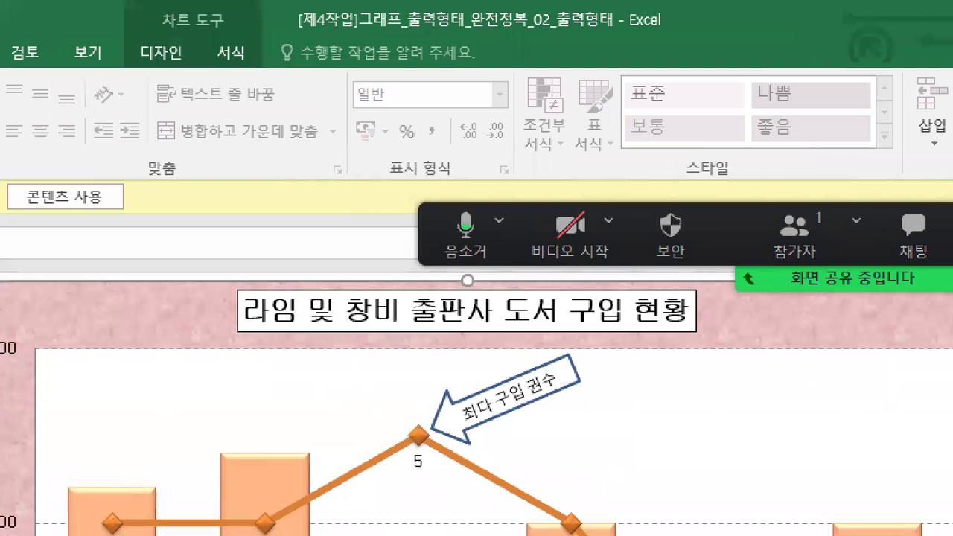
left_click_drag(529, 45, 623, 45)
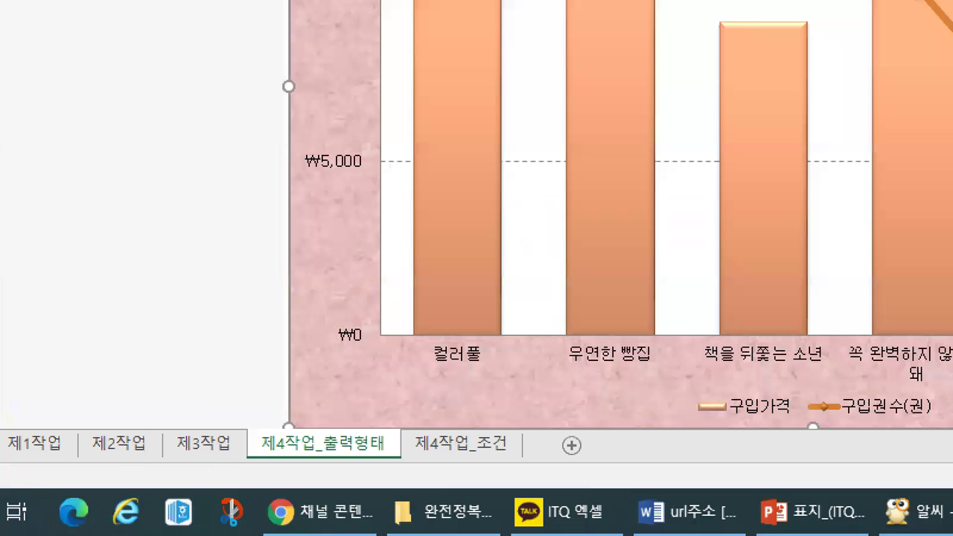
left_click_drag(260, 411, 298, 399)
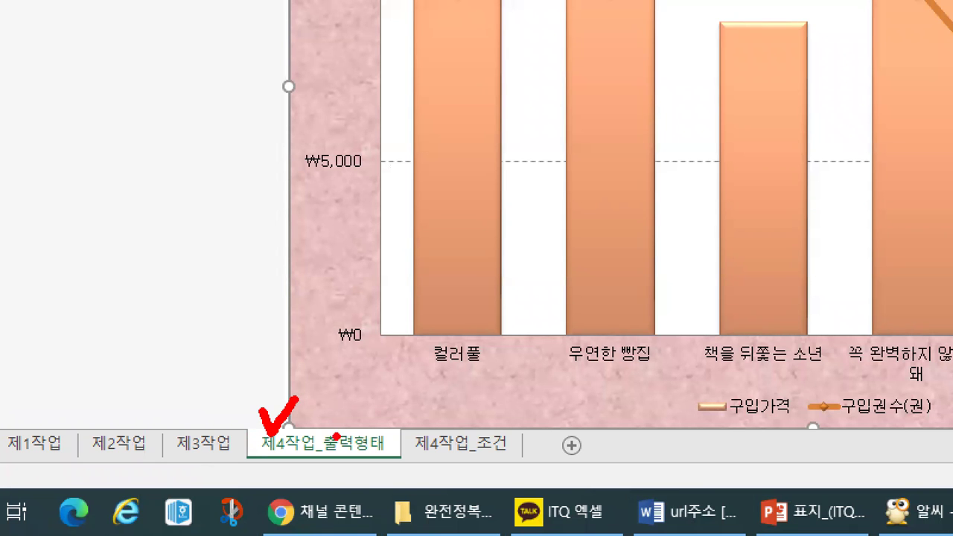
left_click_drag(510, 458, 414, 467)
mouse_move(444, 392)
left_mouse_down()
mouse_move(454, 421)
mouse_move(492, 389)
left_mouse_up()
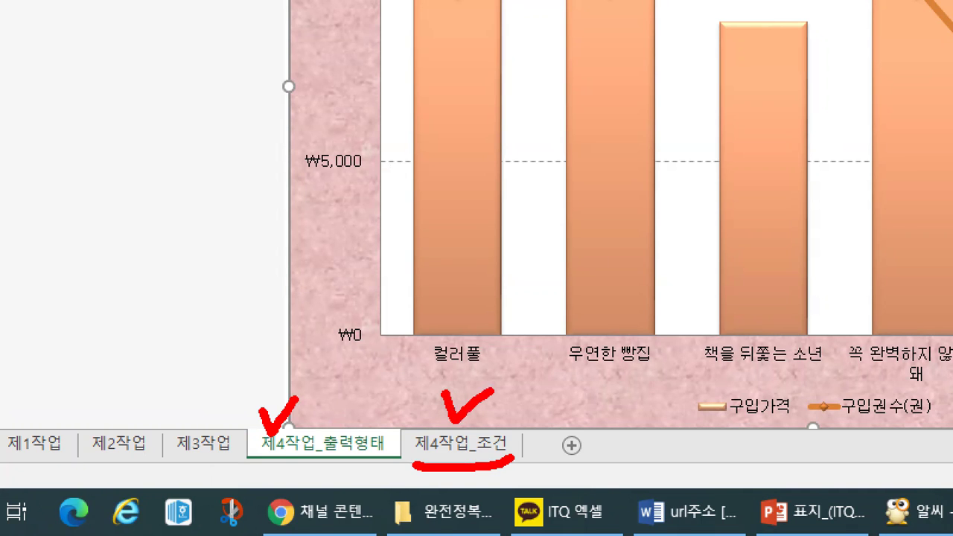
mouse_move(160, 473)
left_mouse_down()
mouse_move(7, 469)
mouse_move(191, 398)
mouse_move(222, 467)
left_mouse_up()
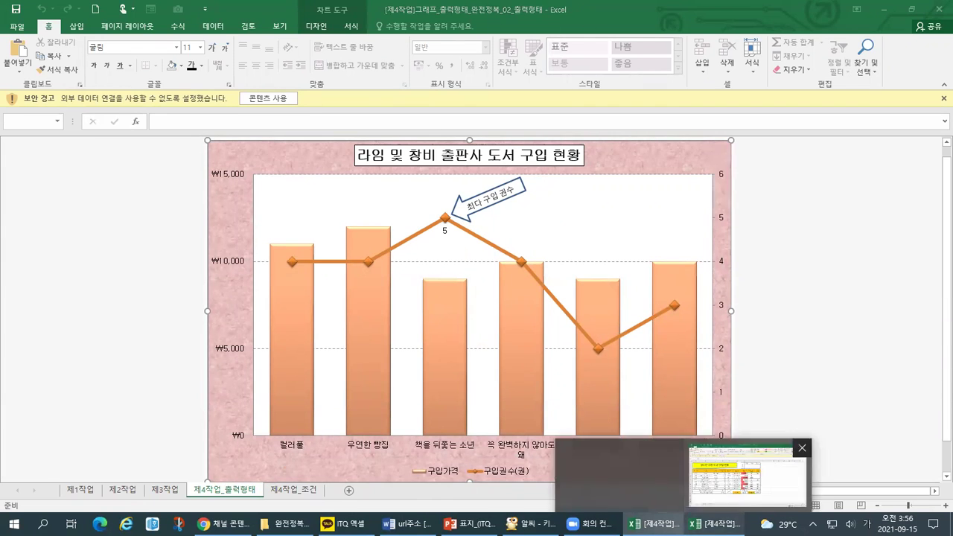
Check the 완전정복_02_문제 workbook's file name, and read the opening instruction and chart type condition on the 출력형태 workbook's 제4작업_조건 sheet.
left_click(715, 524)
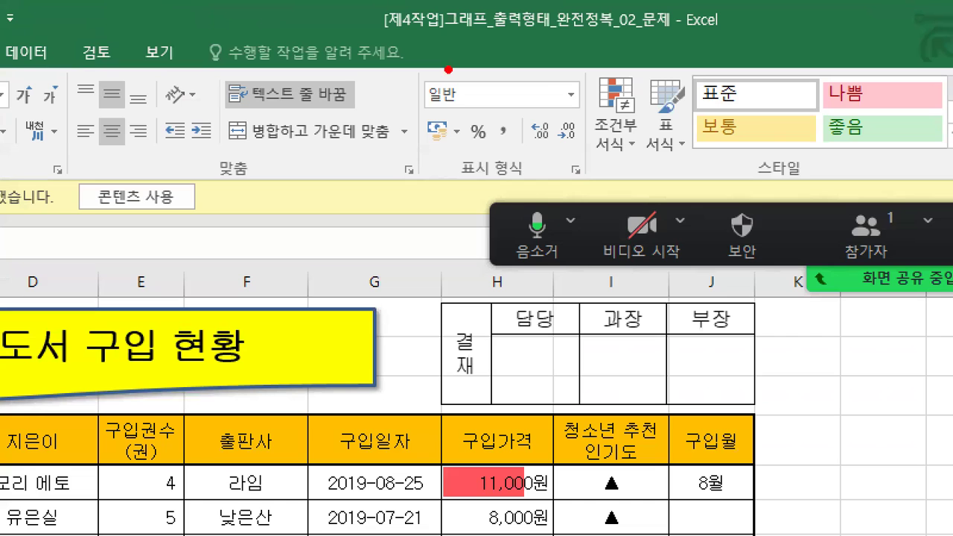
left_click_drag(549, 35, 728, 33)
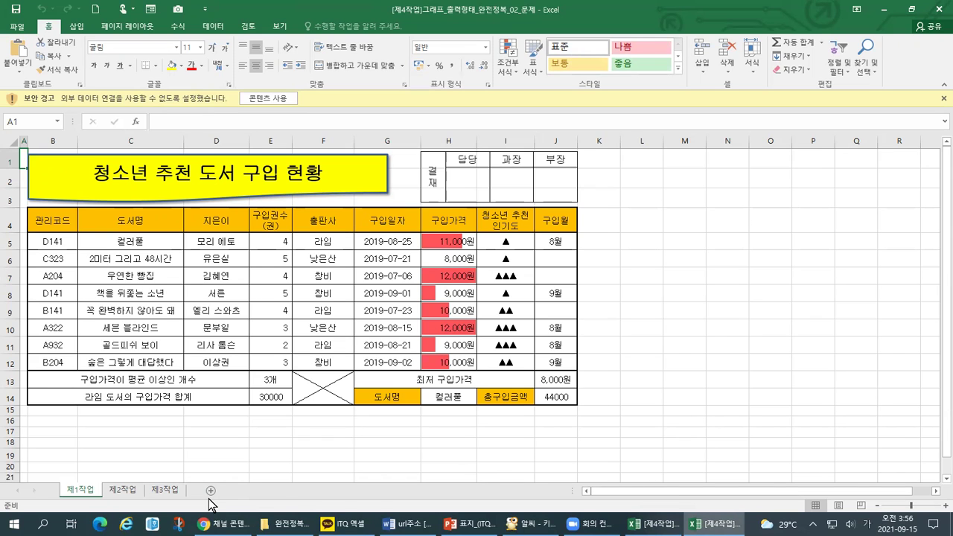
left_click(641, 524)
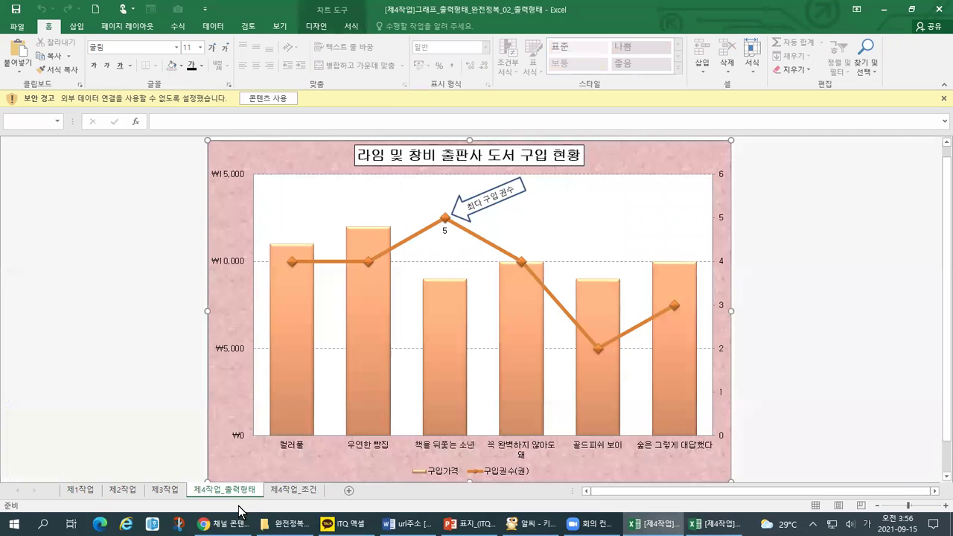
left_click(280, 490)
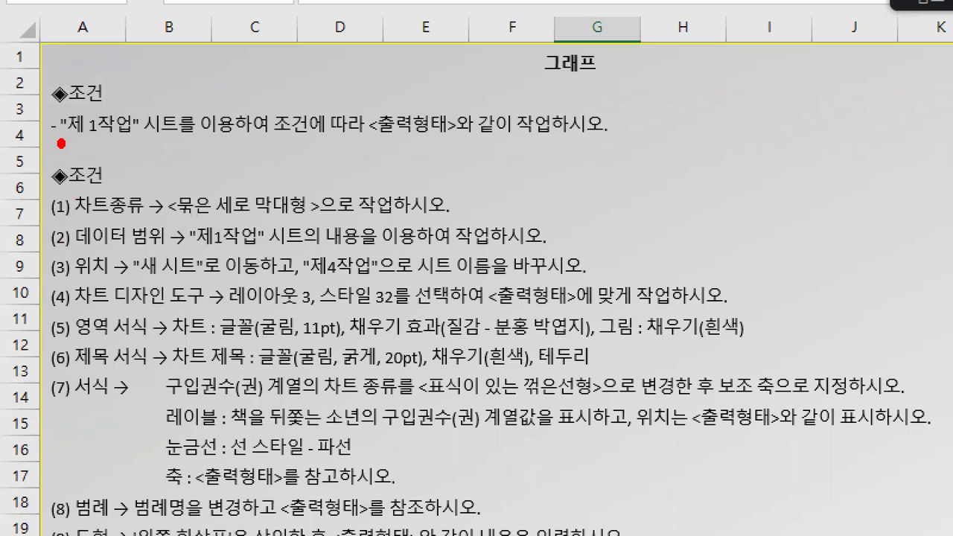
left_click_drag(61, 143, 222, 141)
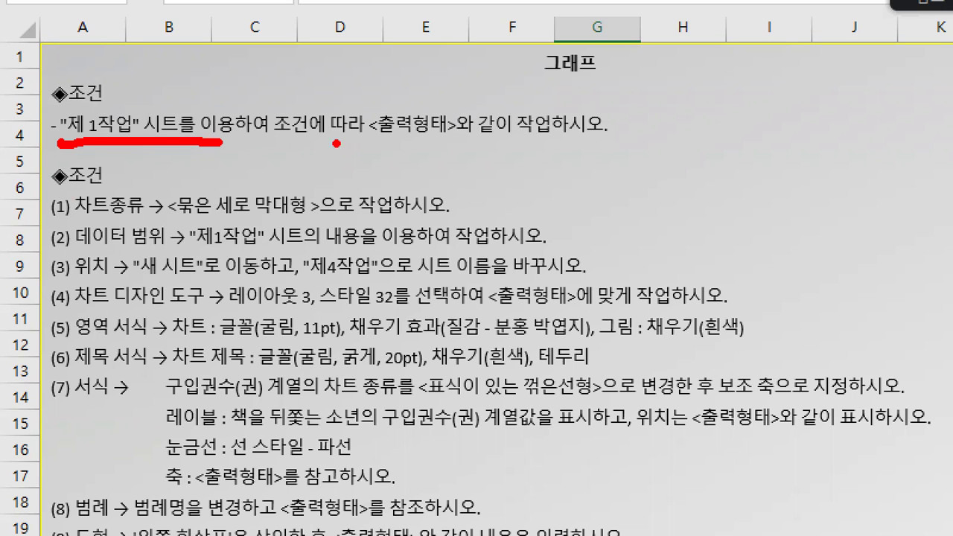
left_click_drag(367, 142, 563, 146)
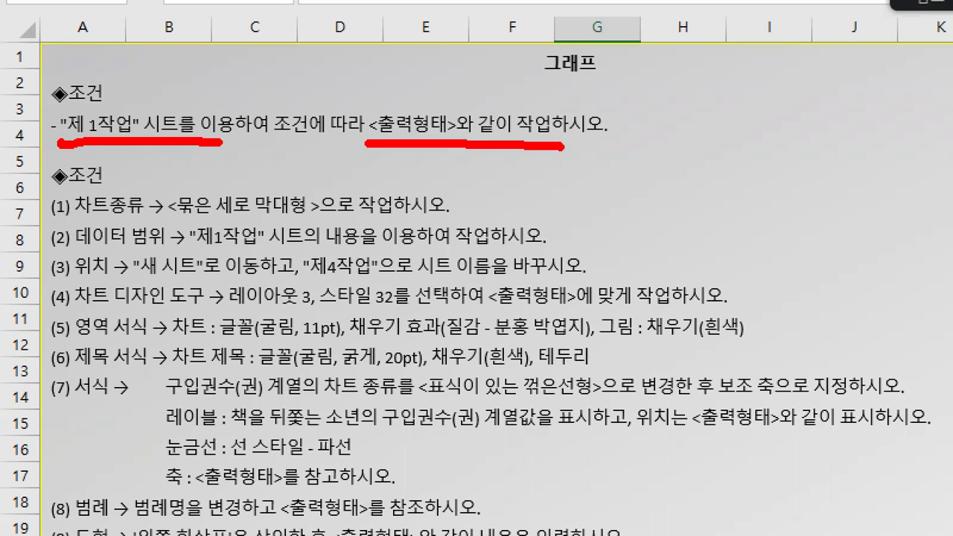
left_click_drag(63, 153, 50, 298)
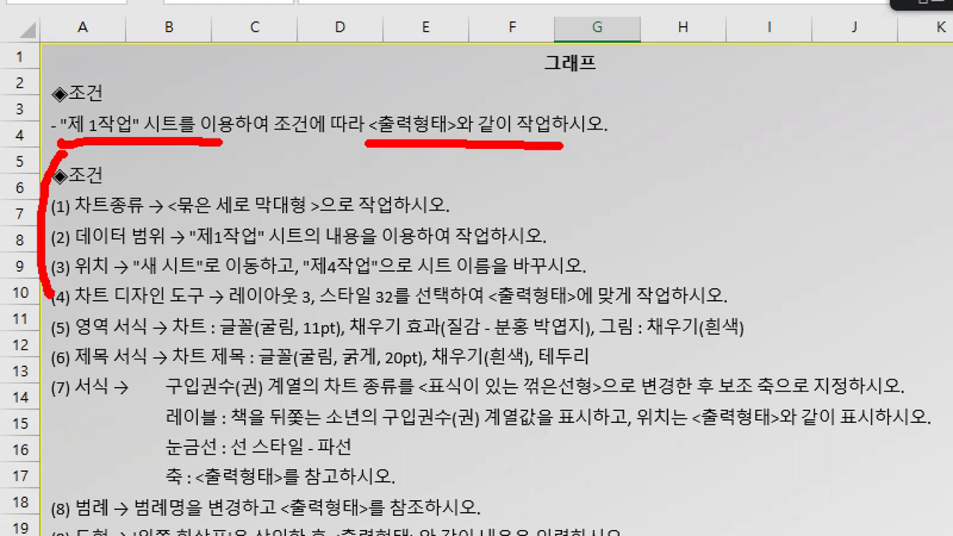
left_click_drag(73, 220, 305, 218)
left_click(198, 217)
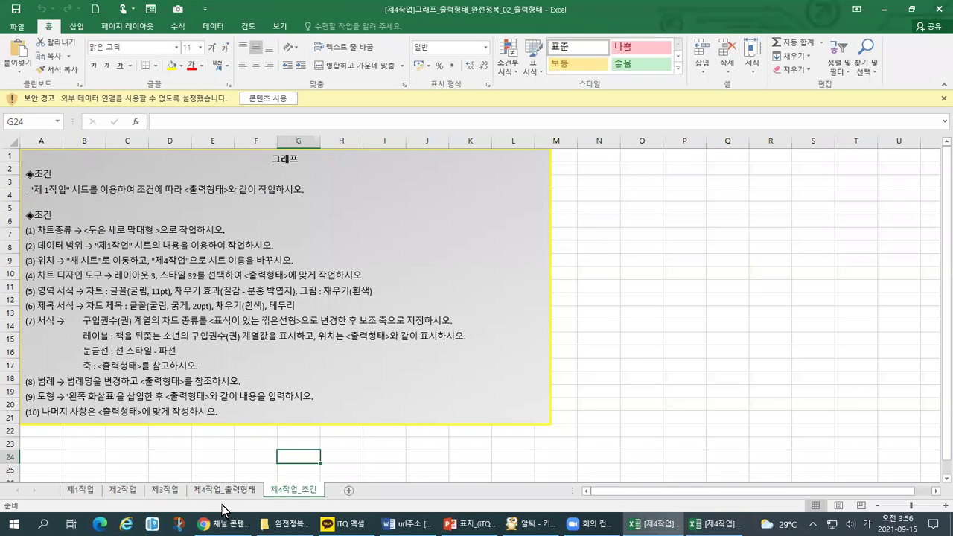
Examine the 구입권수(권) line on the 제4작업_출력형태 chart and read conditions (1) to (3) on the 제4작업_조건 sheet.
left_click(225, 488)
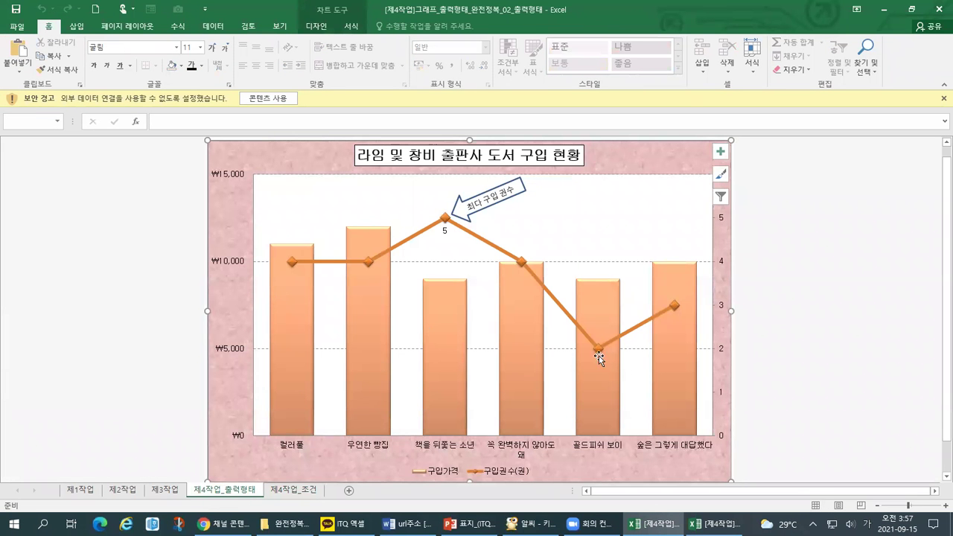
left_click(362, 265)
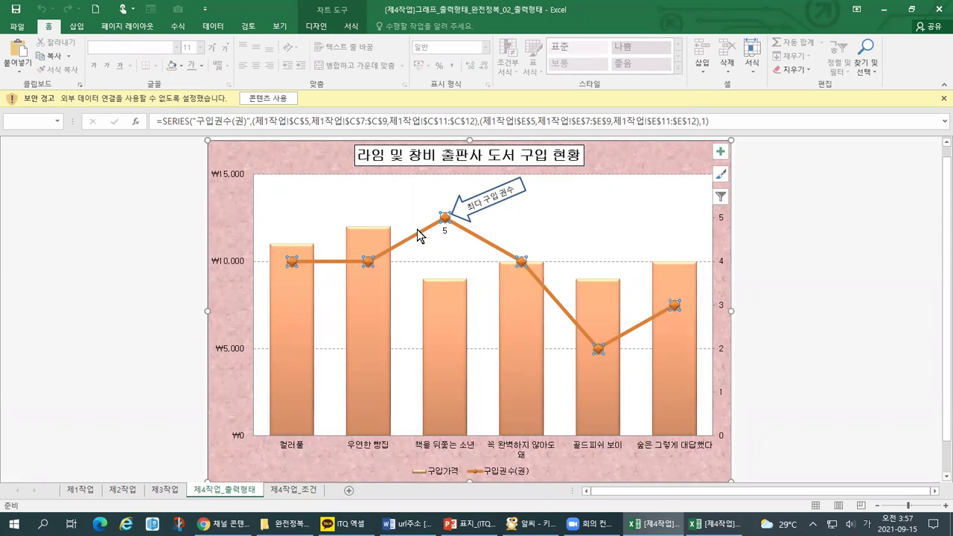
left_click(293, 489)
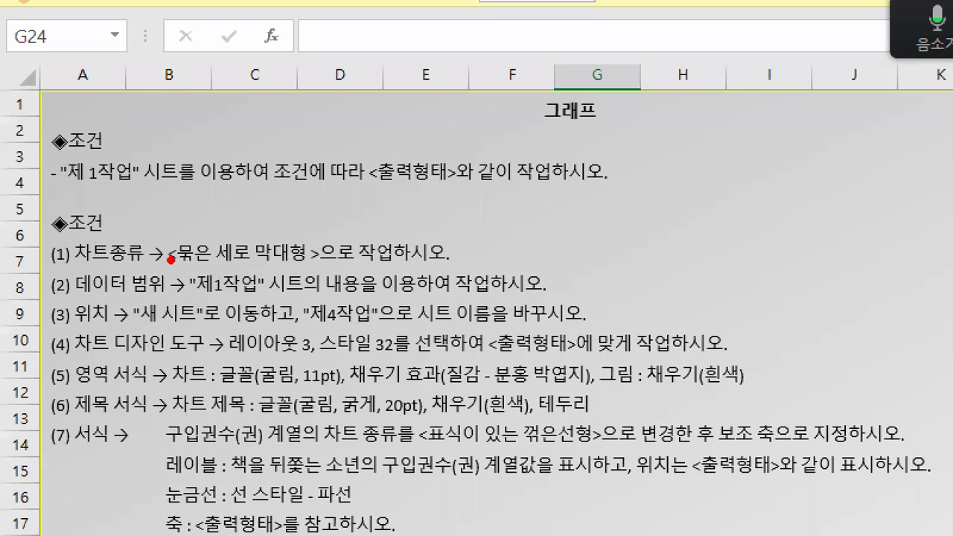
left_click_drag(165, 275, 332, 254)
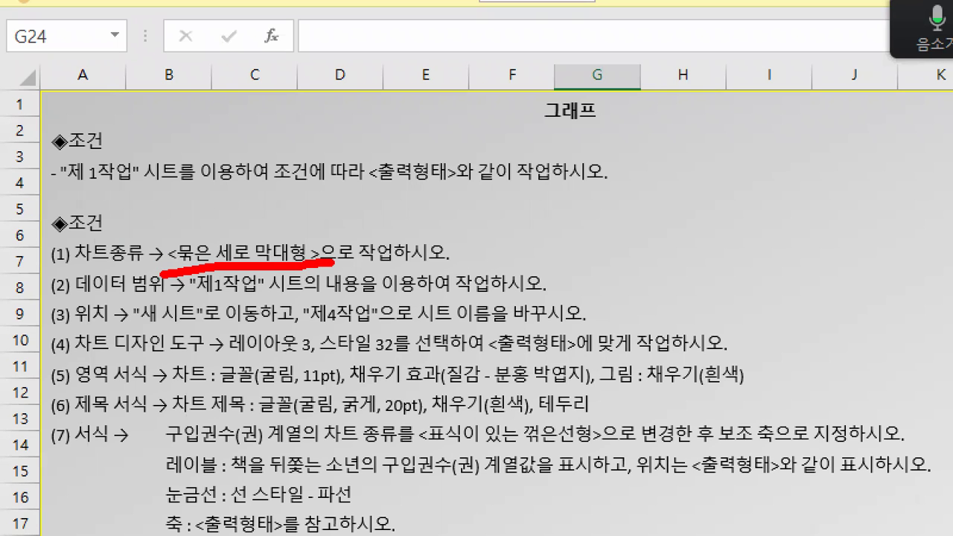
left_click_drag(117, 302, 514, 294)
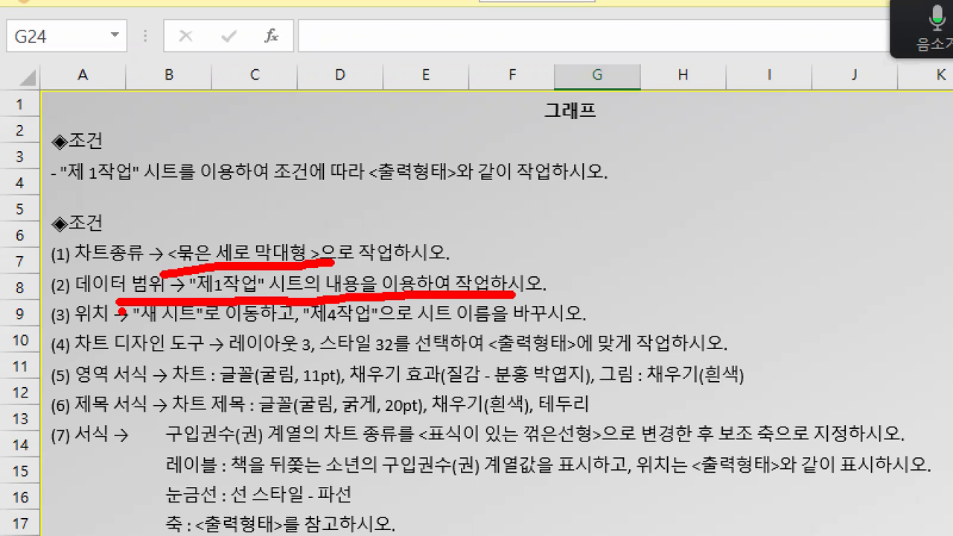
left_click_drag(41, 329, 379, 325)
mouse_move(594, 293)
left_mouse_down()
mouse_move(600, 312)
mouse_move(639, 277)
left_mouse_up()
left_click_drag(64, 226, 46, 326)
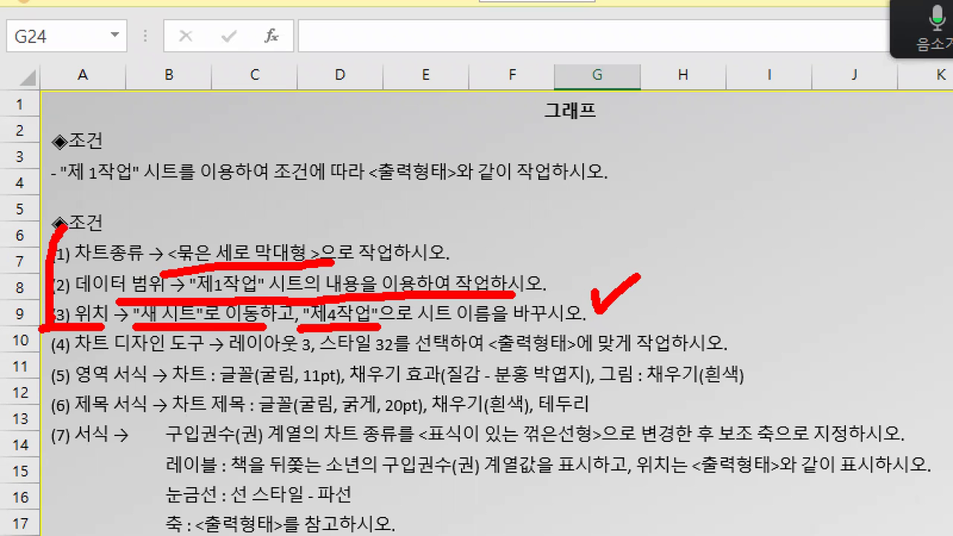
key("Escape")
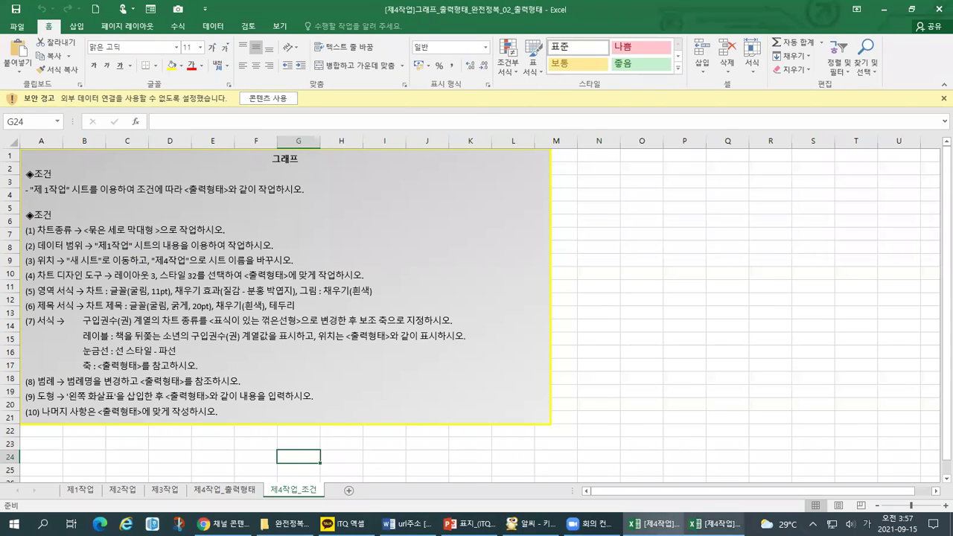
Examine the category labels and legend entries on the 제4작업_출력형태 chart to determine which books and columns it needs.
key("alt+Tab")
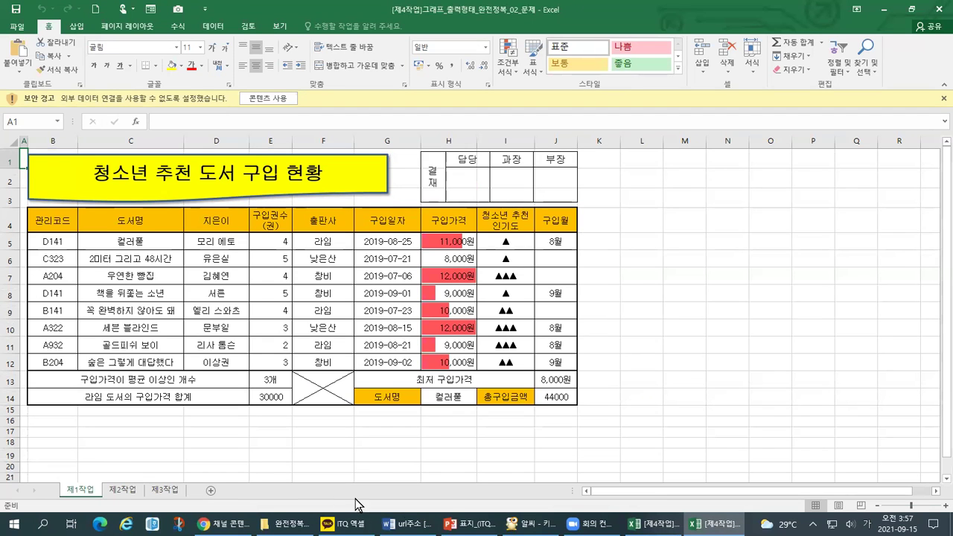
left_click(654, 524)
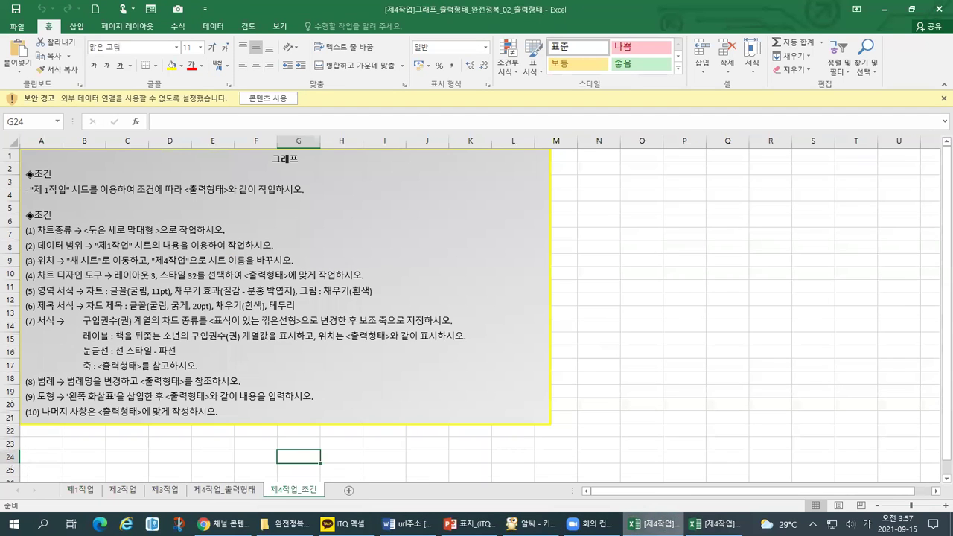
left_click(258, 492)
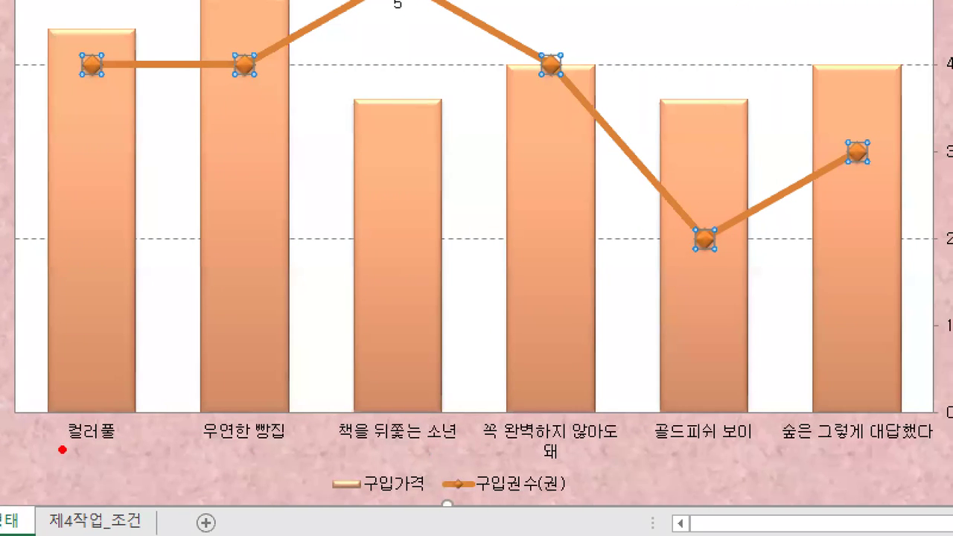
left_click_drag(95, 443, 745, 457)
mouse_move(923, 455)
left_mouse_down()
mouse_move(933, 425)
mouse_move(741, 409)
mouse_move(106, 400)
mouse_move(25, 455)
mouse_move(53, 460)
left_mouse_up()
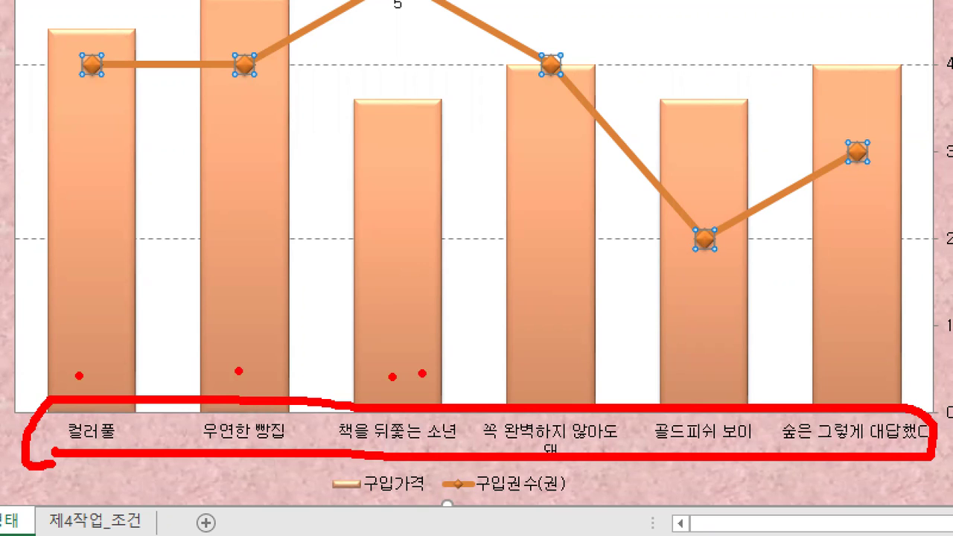
left_click(545, 368)
left_click(707, 359)
left_click_drag(864, 356, 885, 355)
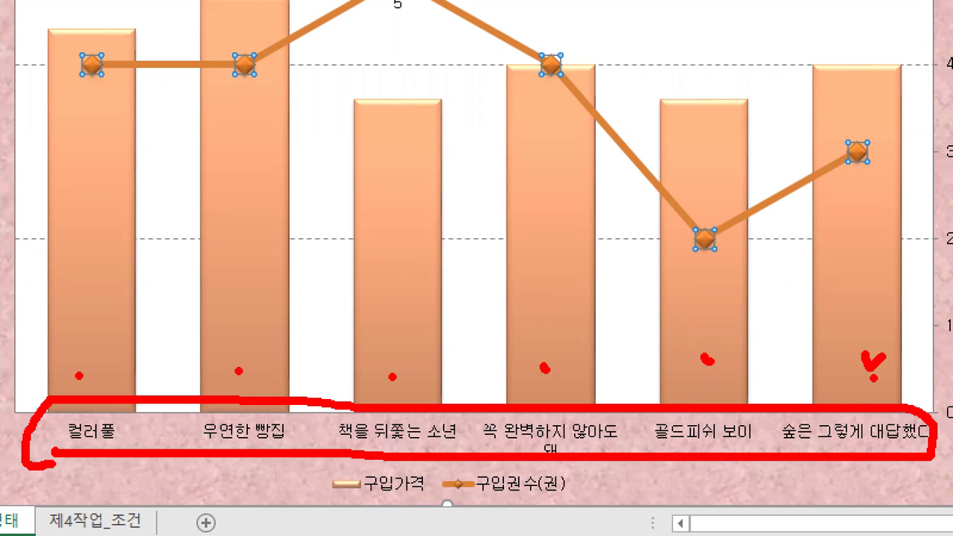
mouse_move(316, 505)
left_mouse_down()
mouse_move(511, 510)
mouse_move(579, 471)
mouse_move(386, 450)
mouse_move(322, 495)
mouse_move(321, 521)
left_mouse_up()
left_click(534, 500)
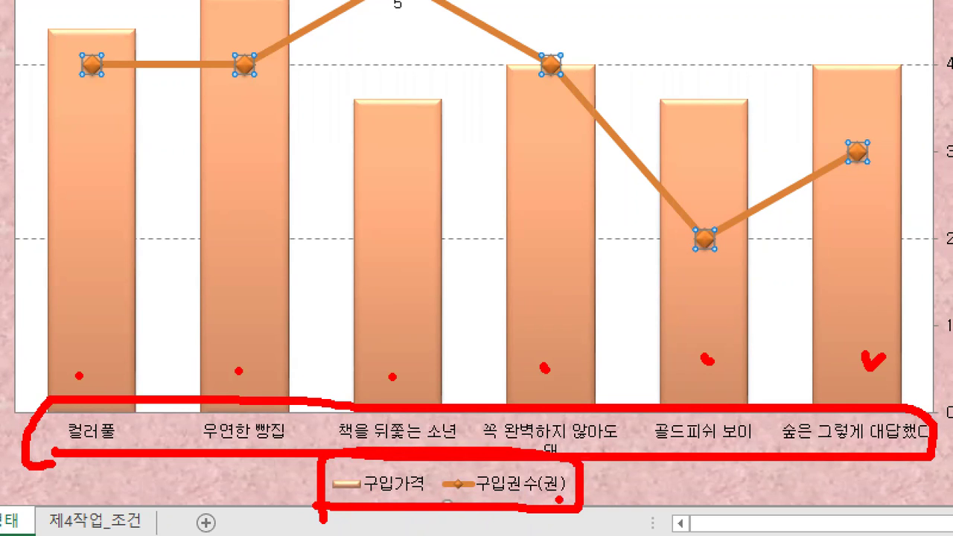
mouse_move(146, 472)
left_mouse_down()
mouse_move(95, 478)
mouse_move(104, 320)
mouse_move(247, 419)
mouse_move(389, 430)
mouse_move(719, 424)
mouse_move(834, 446)
left_mouse_up()
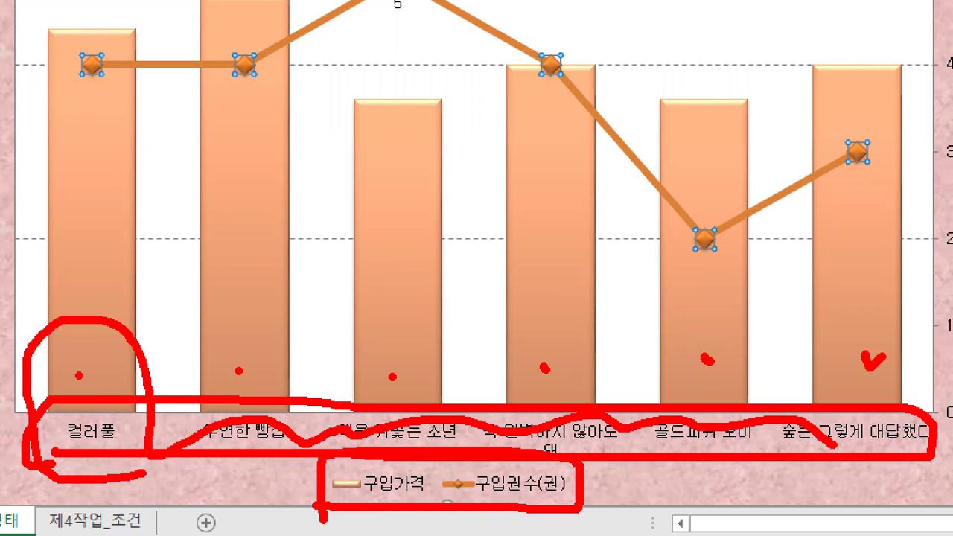
left_click_drag(364, 490, 381, 487)
left_click_drag(472, 493, 517, 487)
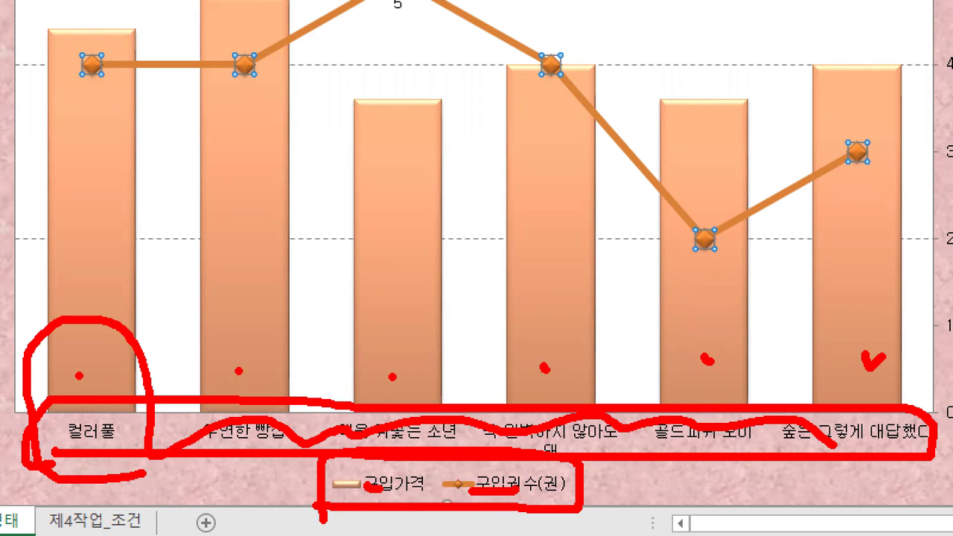
key("Escape")
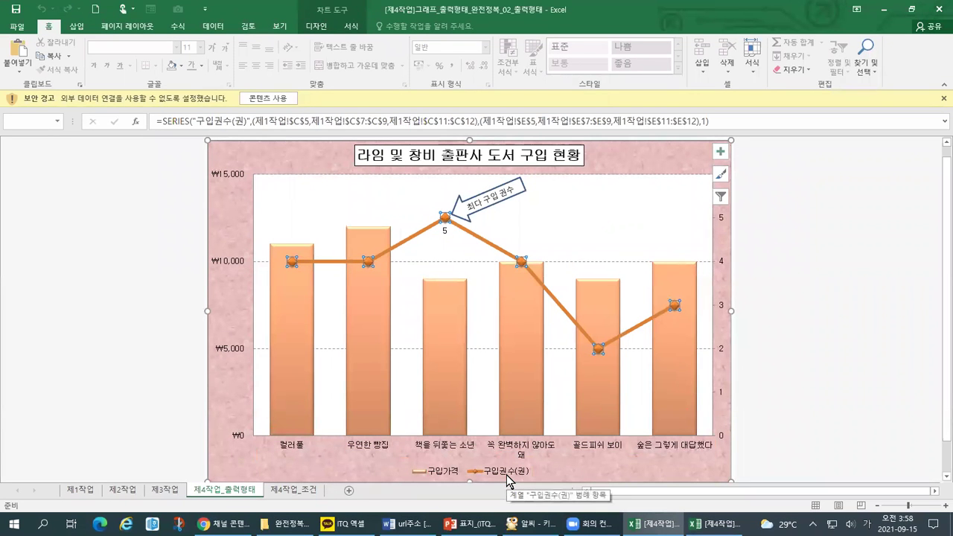
Locate the charted book titles in the 도서명 column of the 완전정복_02_문제 workbook's 제1작업 sheet.
left_click(715, 524)
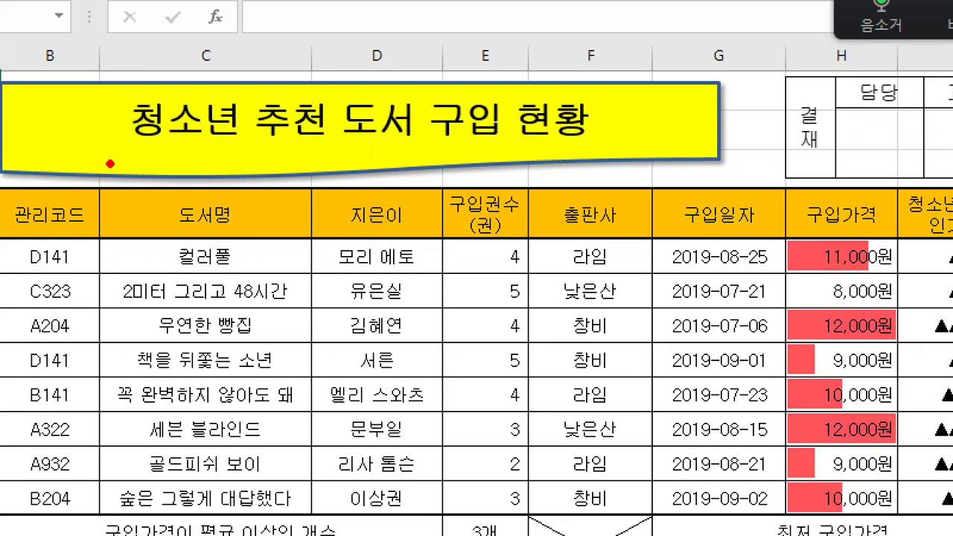
mouse_move(232, 268)
left_mouse_down()
mouse_move(234, 232)
mouse_move(238, 280)
left_mouse_up()
mouse_move(206, 348)
left_mouse_down()
mouse_move(167, 350)
mouse_move(248, 319)
mouse_move(197, 344)
mouse_move(216, 375)
mouse_move(232, 340)
mouse_move(255, 383)
mouse_move(195, 382)
left_mouse_up()
mouse_move(147, 410)
left_mouse_down()
mouse_move(109, 393)
mouse_move(307, 411)
mouse_move(126, 421)
left_mouse_up()
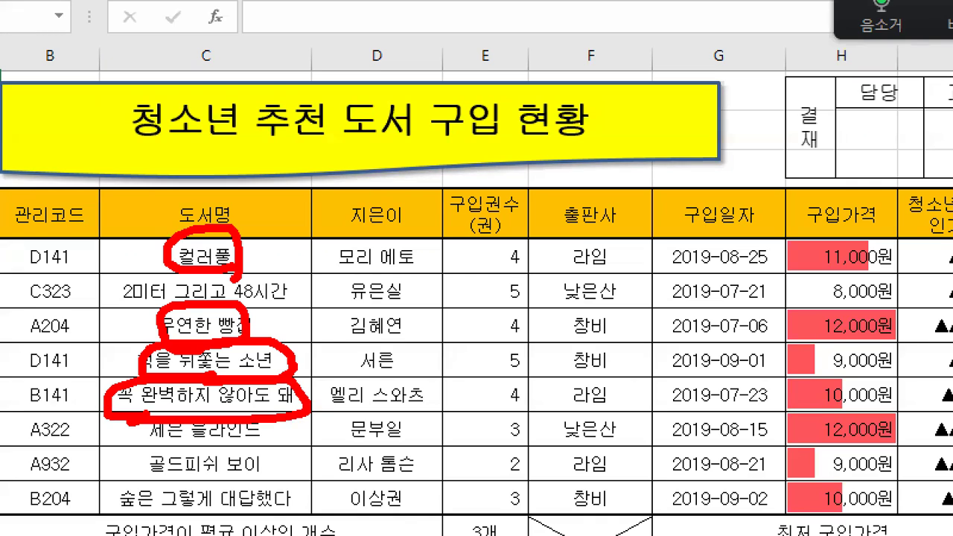
mouse_move(156, 474)
left_mouse_down()
mouse_move(148, 483)
mouse_move(294, 450)
mouse_move(173, 484)
left_mouse_up()
mouse_move(153, 526)
left_mouse_down()
mouse_move(105, 492)
mouse_move(298, 521)
mouse_move(153, 526)
left_mouse_up()
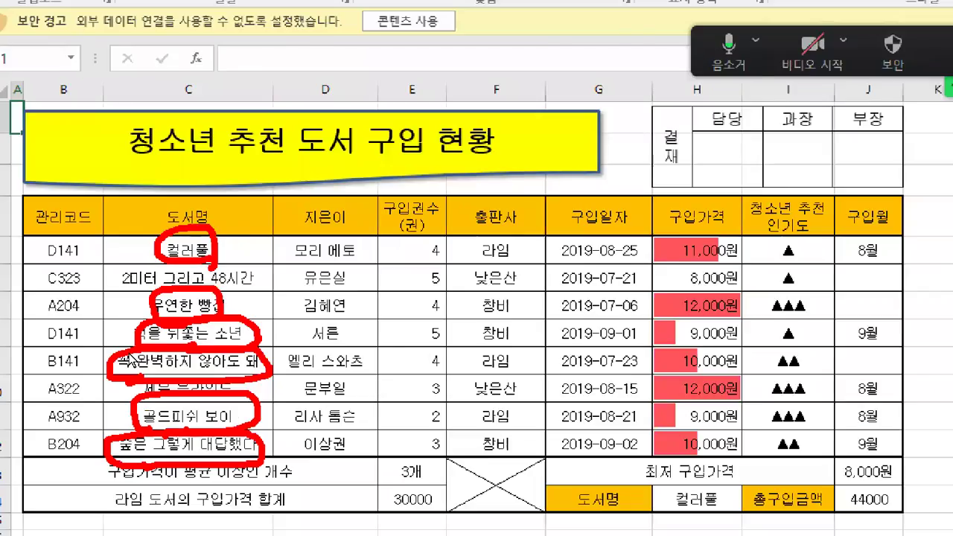
Switch to the 키보드.png picture in 알씨 and examine the Ctrl key used for selecting separate cells.
key("alt+Tab")
key("alt+Tab")
key("alt+Tab")
left_click(748, 359)
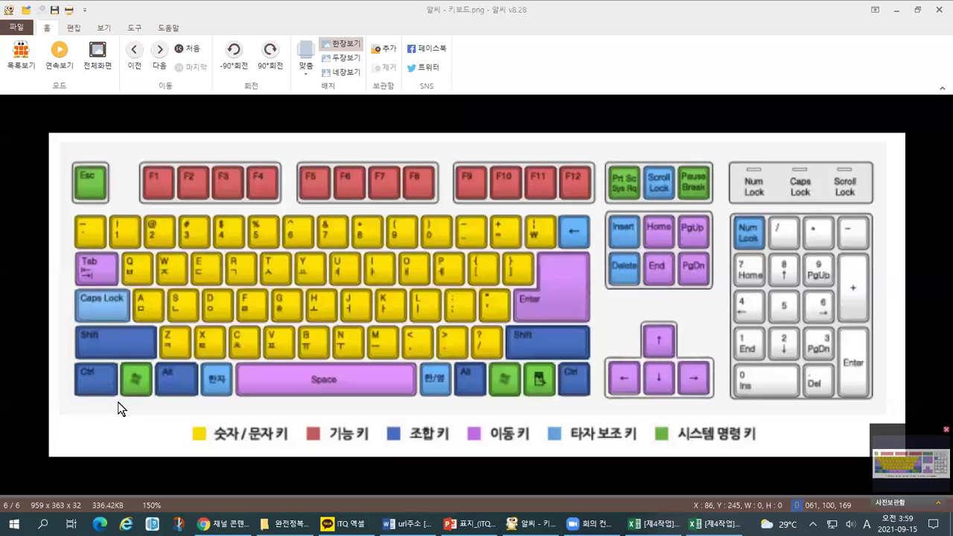
mouse_move(120, 398)
left_mouse_down()
mouse_move(113, 403)
mouse_move(83, 350)
left_mouse_up()
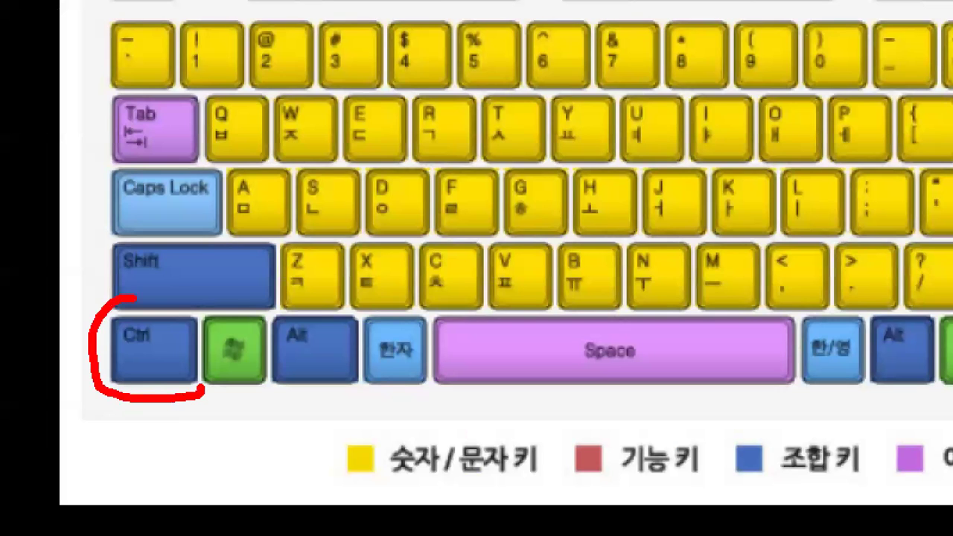
mouse_move(136, 299)
left_mouse_down()
mouse_move(173, 390)
mouse_move(141, 418)
left_mouse_up()
left_click_drag(232, 409, 255, 409)
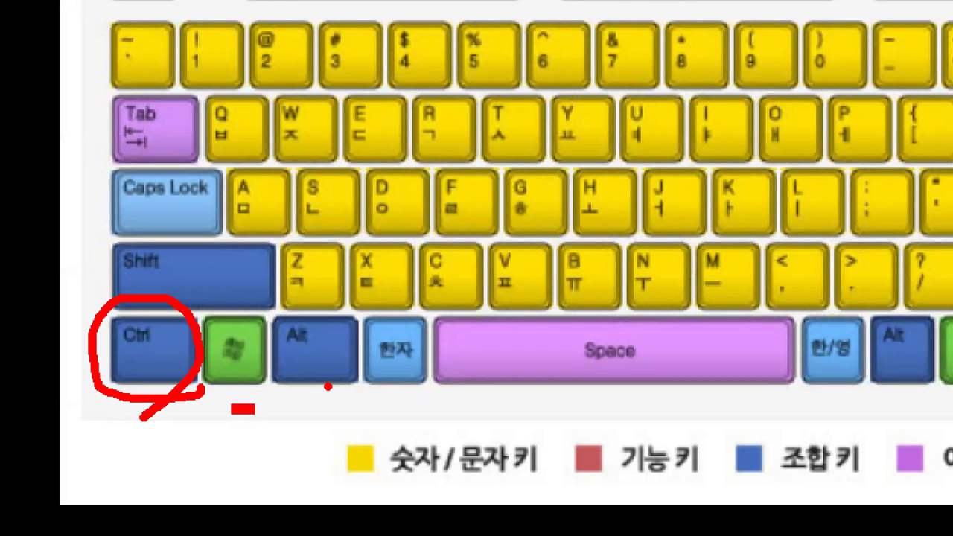
key("Escape")
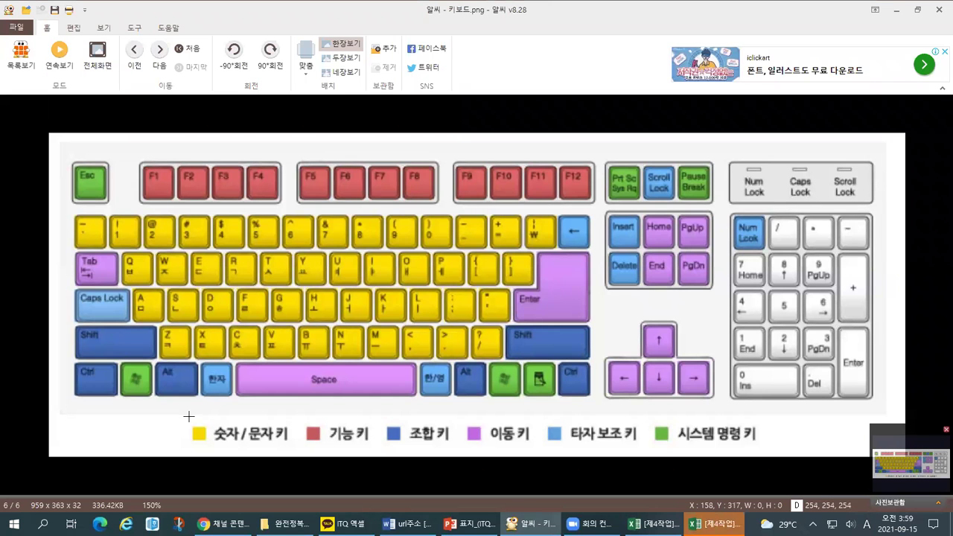
Select the 도서명 header and the 컬러풀 title (C4:C5) on the 제1작업 sheet of the 완전정복_02_문제 workbook.
left_click(696, 523)
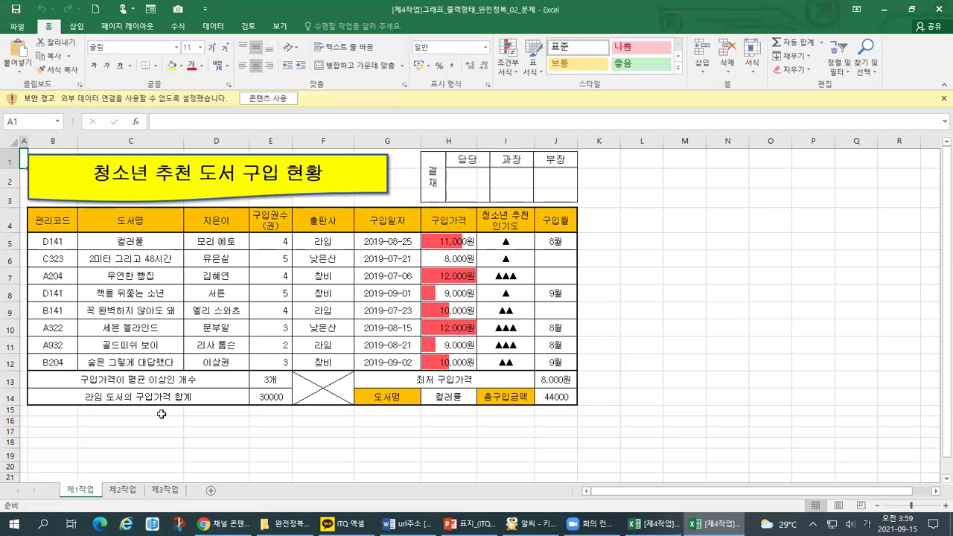
left_click(106, 217)
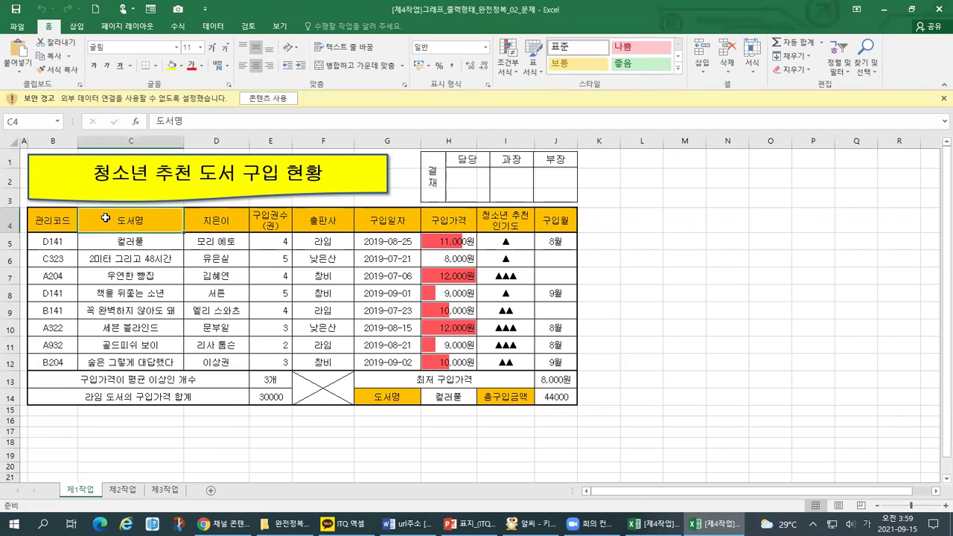
left_click_drag(105, 218, 106, 243)
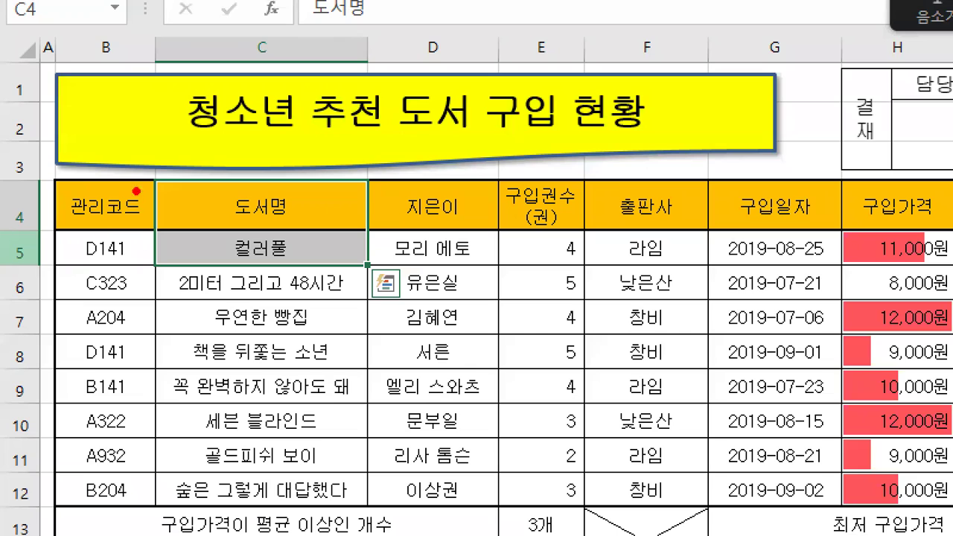
Examine the 도서명 column to determine which separate blocks of book titles belong in the chart data.
mouse_move(136, 191)
left_mouse_down()
mouse_move(148, 261)
mouse_move(384, 274)
mouse_move(266, 170)
mouse_move(154, 174)
left_mouse_up()
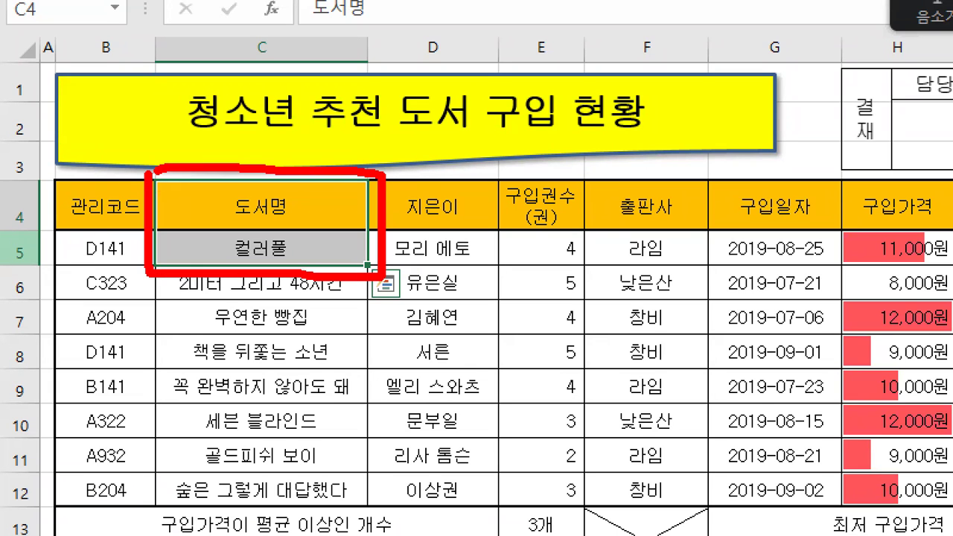
mouse_move(161, 302)
left_mouse_down()
mouse_move(159, 398)
mouse_move(290, 388)
mouse_move(353, 342)
mouse_move(161, 301)
left_mouse_up()
mouse_move(158, 436)
left_mouse_down()
mouse_move(157, 507)
mouse_move(358, 510)
mouse_move(252, 444)
mouse_move(165, 443)
left_mouse_up()
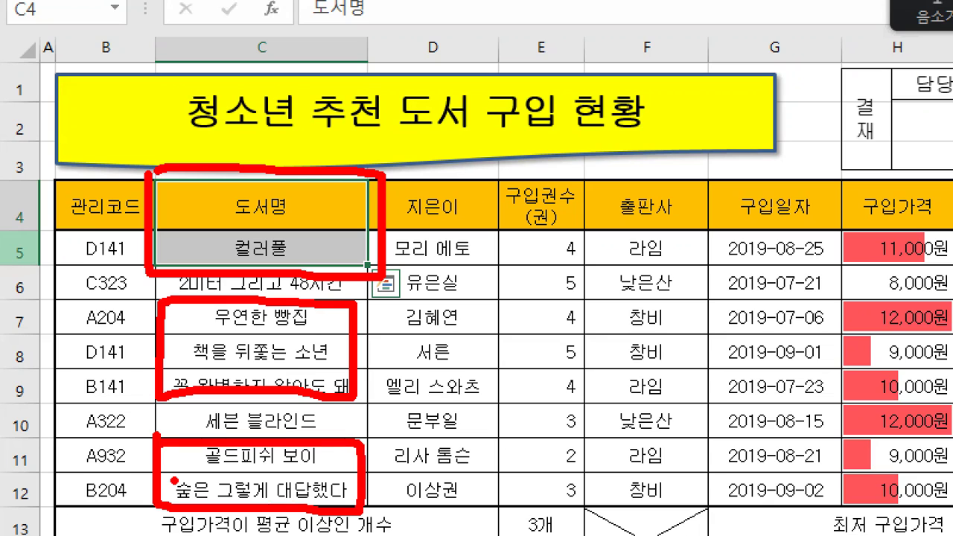
left_click_drag(316, 239, 342, 239)
mouse_move(190, 311)
left_mouse_down()
mouse_move(199, 325)
mouse_move(222, 310)
left_mouse_up()
left_click_drag(361, 375, 388, 371)
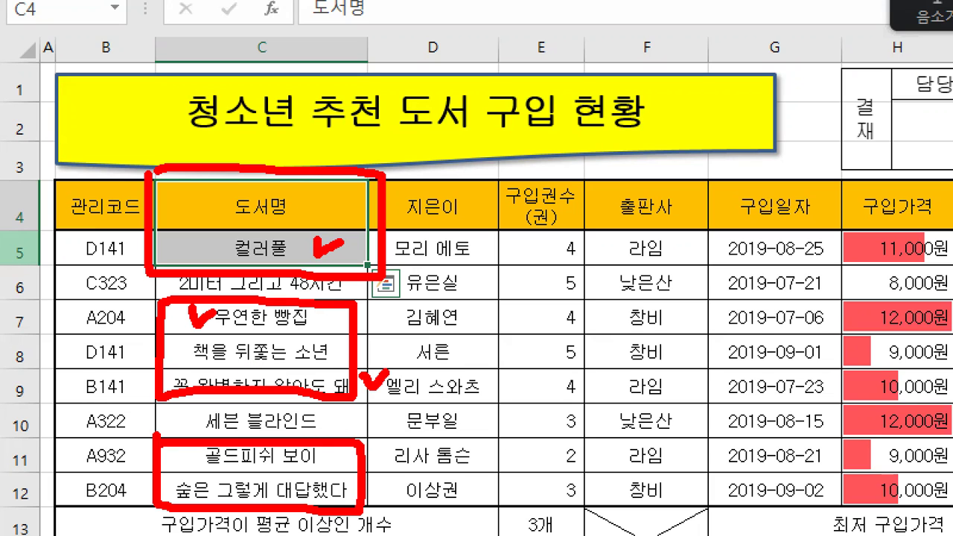
left_click_drag(173, 450, 184, 467)
left_click_drag(183, 467, 205, 449)
left_click_drag(347, 480, 355, 494)
left_click_drag(354, 494, 374, 478)
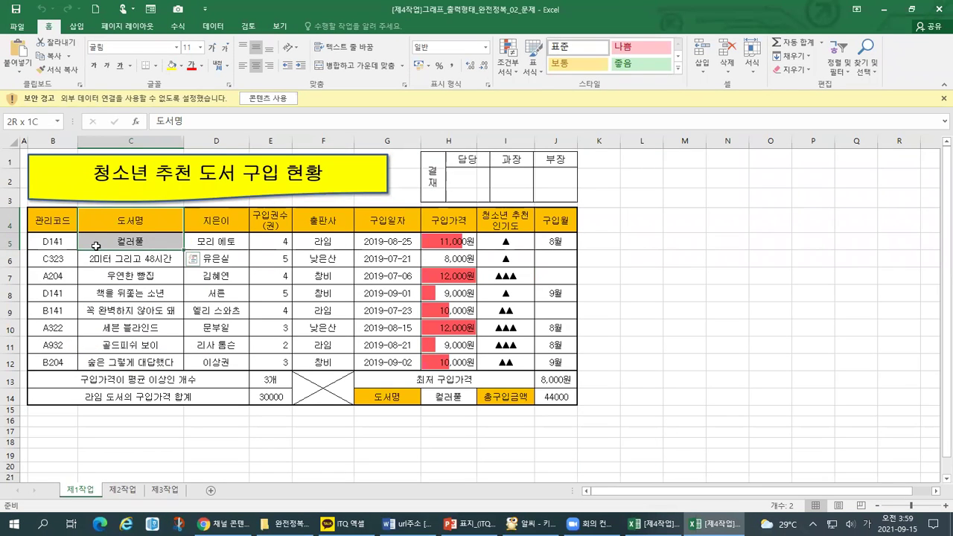
Add the book titles in C7:C9 and C11:C12 to the selection and check the selected blocks.
left_click_drag(99, 276, 104, 358, "ctrl")
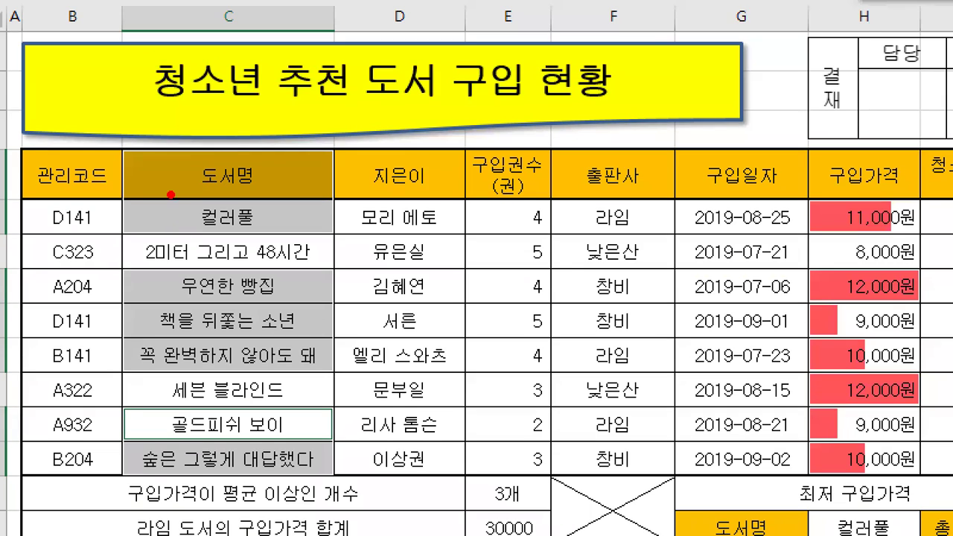
mouse_move(83, 213)
left_mouse_down()
mouse_move(79, 231)
mouse_move(167, 247)
mouse_move(98, 207)
left_mouse_up()
left_click_drag(166, 145, 111, 158)
mouse_move(124, 273)
left_mouse_down()
mouse_move(125, 370)
mouse_move(328, 365)
mouse_move(167, 274)
left_mouse_up()
mouse_move(126, 408)
left_mouse_down()
mouse_move(159, 481)
mouse_move(332, 421)
mouse_move(131, 394)
left_mouse_up()
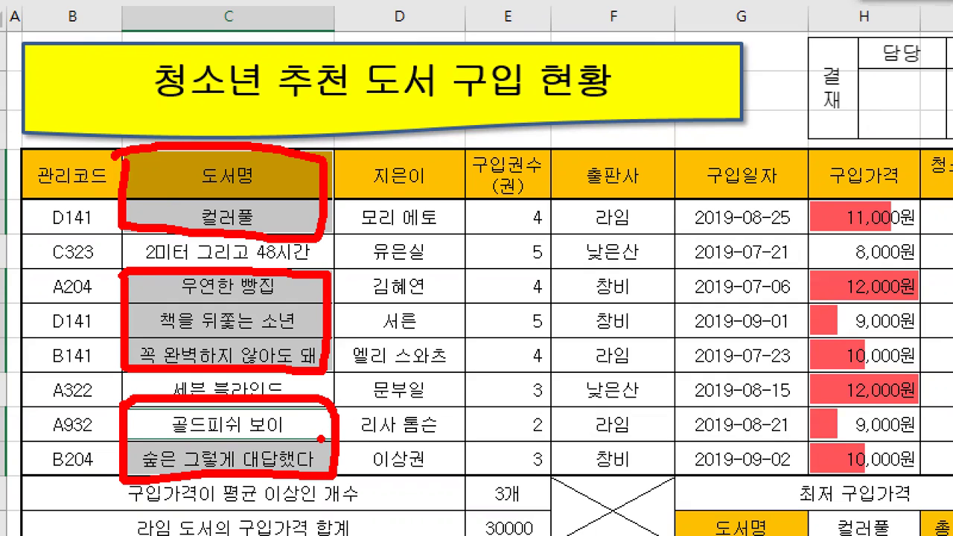
Examine the 구입권수(권) and 구입가격 columns for the header and value cells that match the selected book titles.
mouse_move(538, 195)
left_mouse_down()
mouse_move(508, 203)
mouse_move(477, 135)
mouse_move(540, 190)
left_mouse_up()
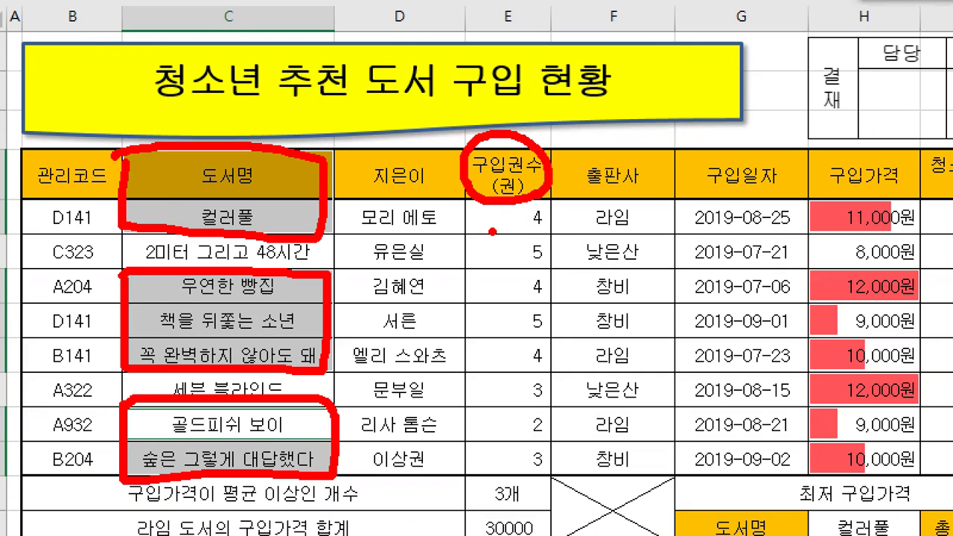
mouse_move(471, 148)
left_mouse_down()
mouse_move(461, 214)
mouse_move(545, 242)
mouse_move(473, 147)
left_mouse_up()
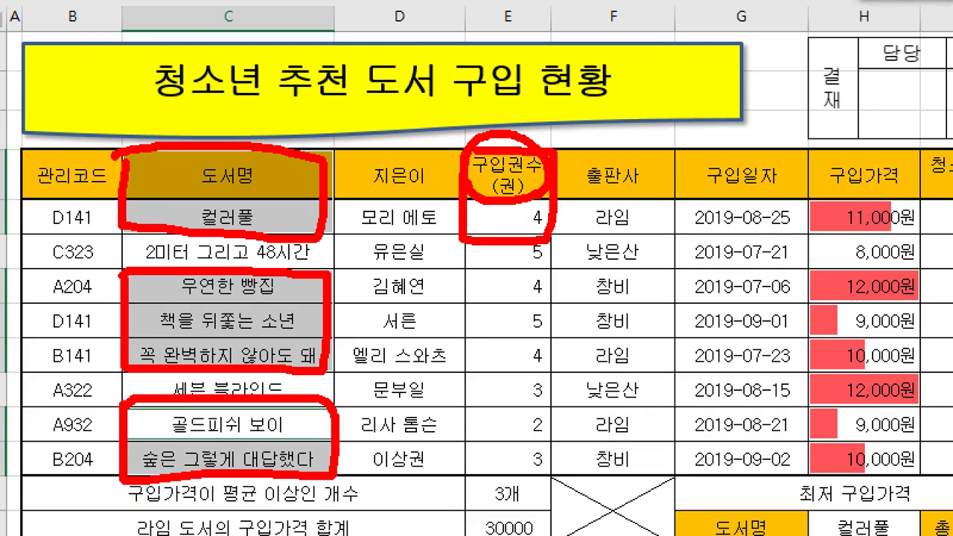
mouse_move(472, 257)
left_mouse_down()
mouse_move(472, 349)
mouse_move(536, 378)
mouse_move(548, 262)
mouse_move(454, 262)
left_mouse_up()
mouse_move(480, 407)
left_mouse_down()
mouse_move(509, 471)
mouse_move(557, 406)
mouse_move(473, 406)
left_mouse_up()
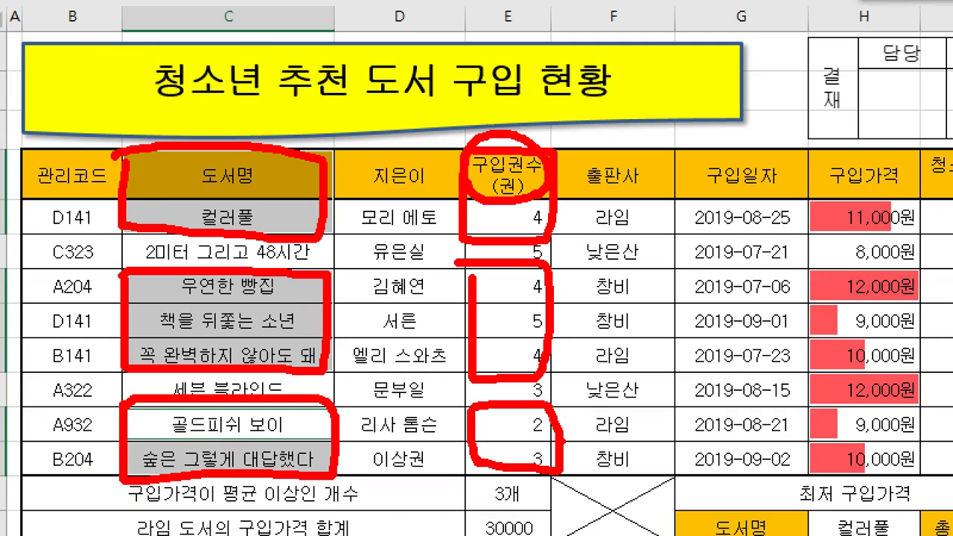
mouse_move(814, 155)
left_mouse_down()
mouse_move(863, 237)
mouse_move(916, 170)
mouse_move(818, 157)
left_mouse_up()
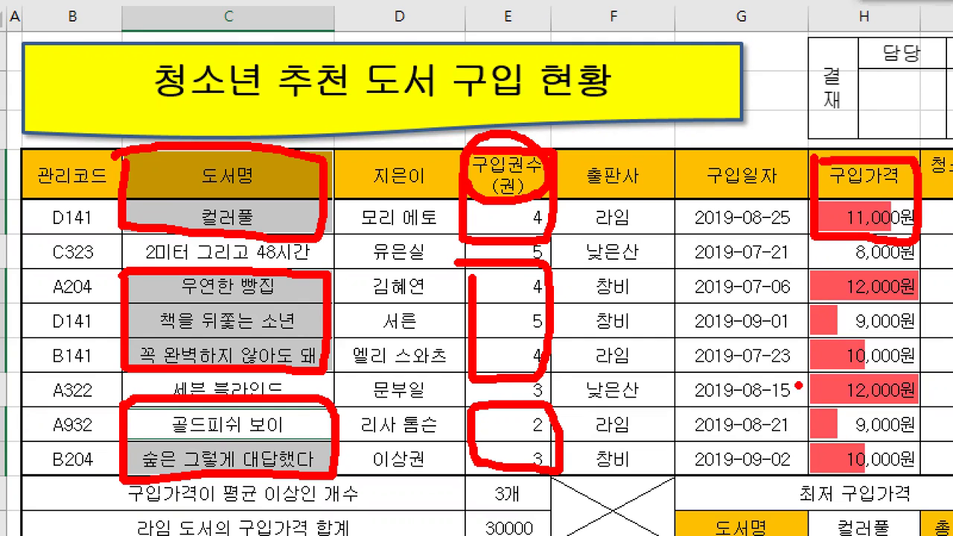
mouse_move(811, 270)
left_mouse_down()
mouse_move(813, 392)
mouse_move(905, 362)
mouse_move(815, 269)
mouse_move(799, 270)
left_mouse_up()
mouse_move(817, 417)
left_mouse_down()
mouse_move(886, 478)
mouse_move(901, 408)
mouse_move(806, 415)
left_mouse_up()
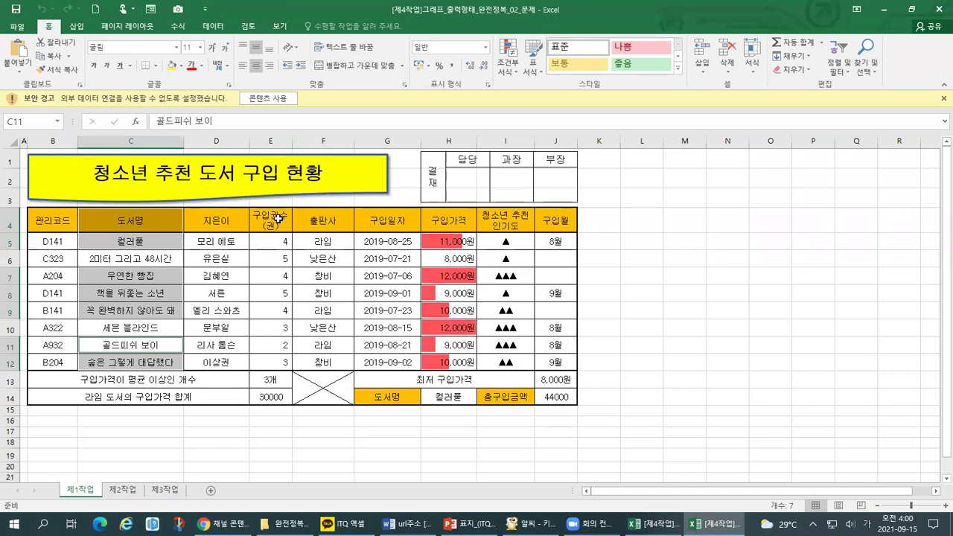
Add the matching 구입권수(권) and 구입가격 cells in rows 4:5, 7:9 and 11:12 of columns E and H to the selection.
left_click_drag(278, 218, 269, 361)
left_click_drag(440, 220, 440, 242, "ctrl")
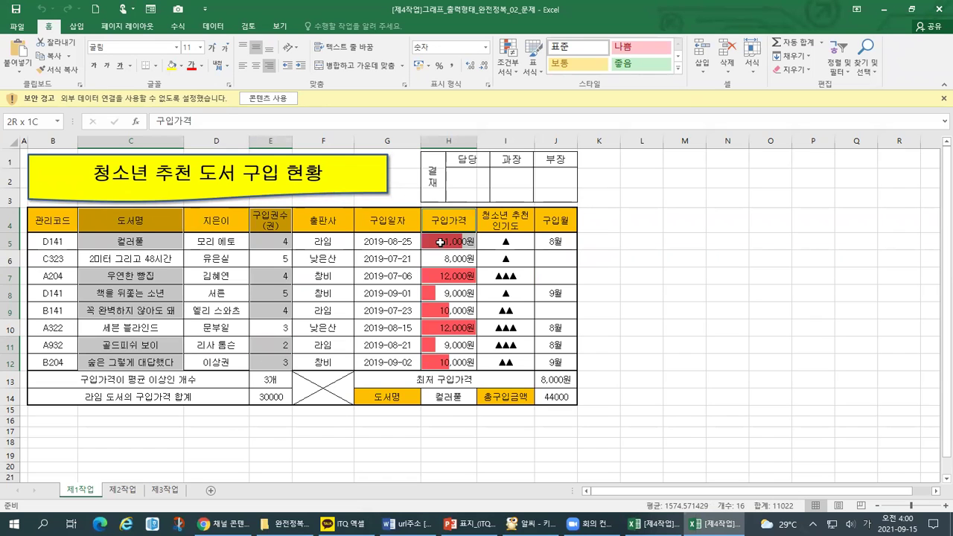
left_click_drag(426, 277, 429, 363, "ctrl")
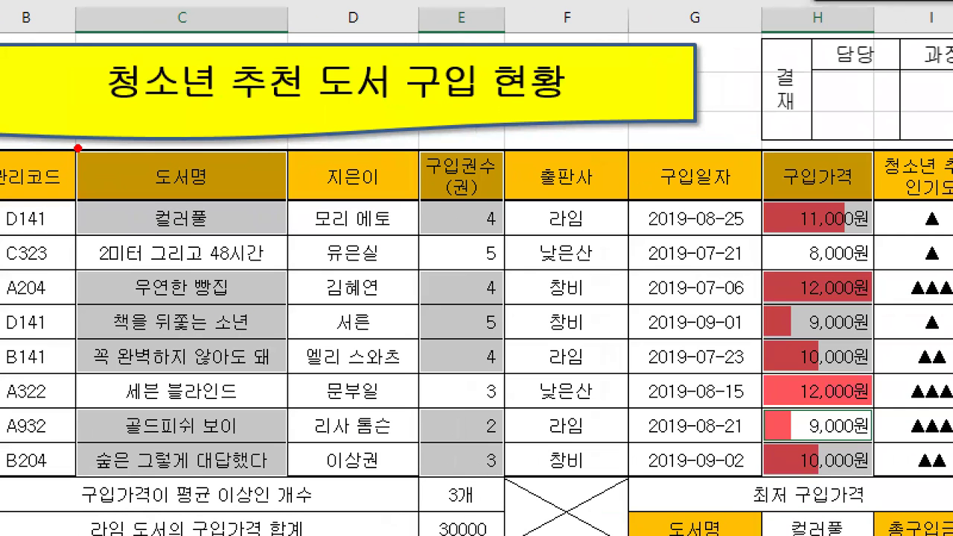
Check the selected blocks in the 도서명, 구입권수(권) and 구입가격 columns against each other.
mouse_move(77, 148)
left_mouse_down()
mouse_move(149, 228)
mouse_move(283, 226)
mouse_move(220, 149)
mouse_move(82, 150)
left_mouse_up()
mouse_move(77, 272)
left_mouse_down()
mouse_move(78, 372)
mouse_move(299, 348)
mouse_move(245, 267)
mouse_move(73, 273)
left_mouse_up()
mouse_move(74, 410)
left_mouse_down()
mouse_move(69, 442)
mouse_move(222, 468)
mouse_move(286, 410)
mouse_move(56, 408)
left_mouse_up()
mouse_move(415, 164)
left_mouse_down()
mouse_move(417, 232)
mouse_move(498, 232)
mouse_move(506, 164)
mouse_move(419, 152)
left_mouse_up()
mouse_move(418, 269)
left_mouse_down()
mouse_move(415, 378)
mouse_move(505, 291)
mouse_move(416, 270)
left_mouse_up()
mouse_move(432, 411)
left_mouse_down()
mouse_move(421, 421)
mouse_move(420, 480)
mouse_move(508, 408)
mouse_move(429, 409)
left_mouse_up()
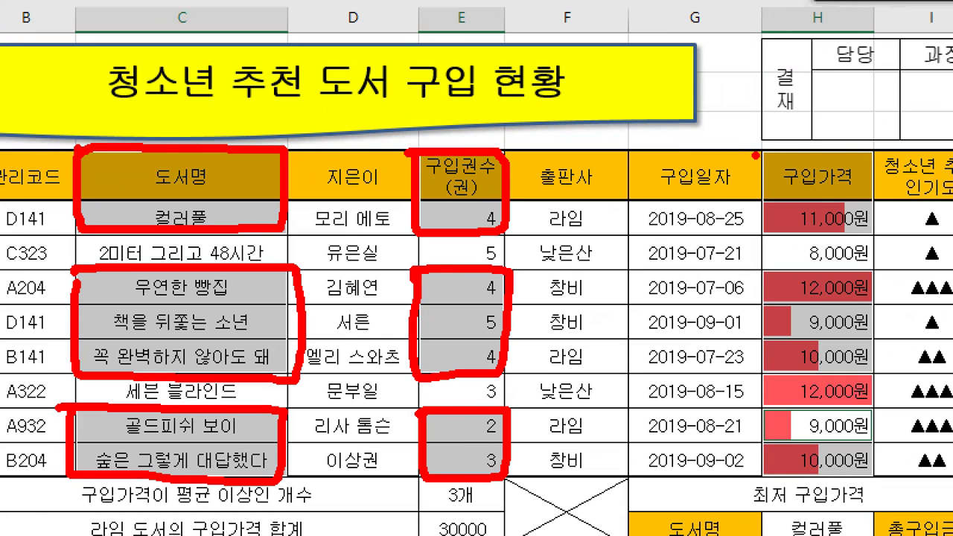
mouse_move(767, 154)
left_mouse_down()
mouse_move(844, 207)
mouse_move(849, 228)
left_mouse_up()
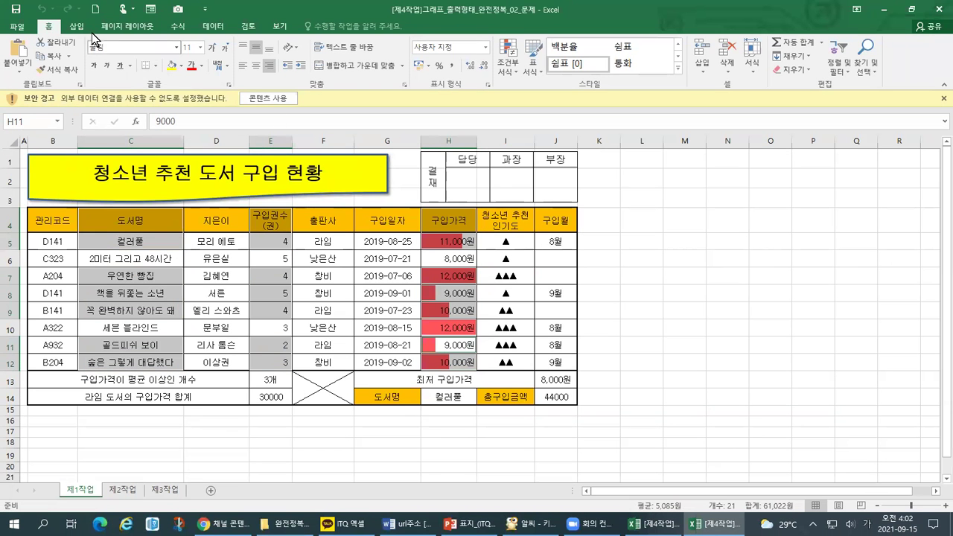
Read the required chart type in condition (1) on the 제4작업_조건 sheet of the 완전정복_02_출력형태 workbook.
left_click(77, 26)
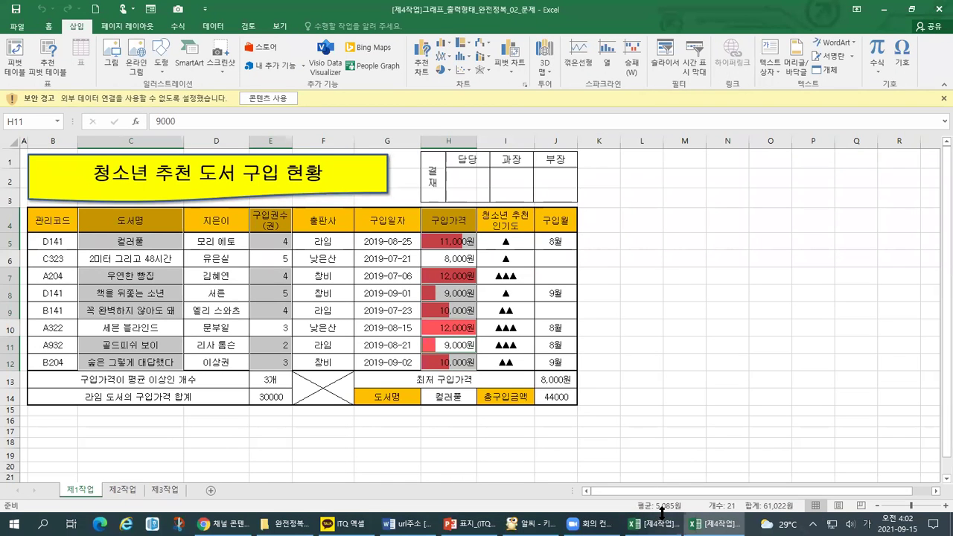
left_click(653, 524)
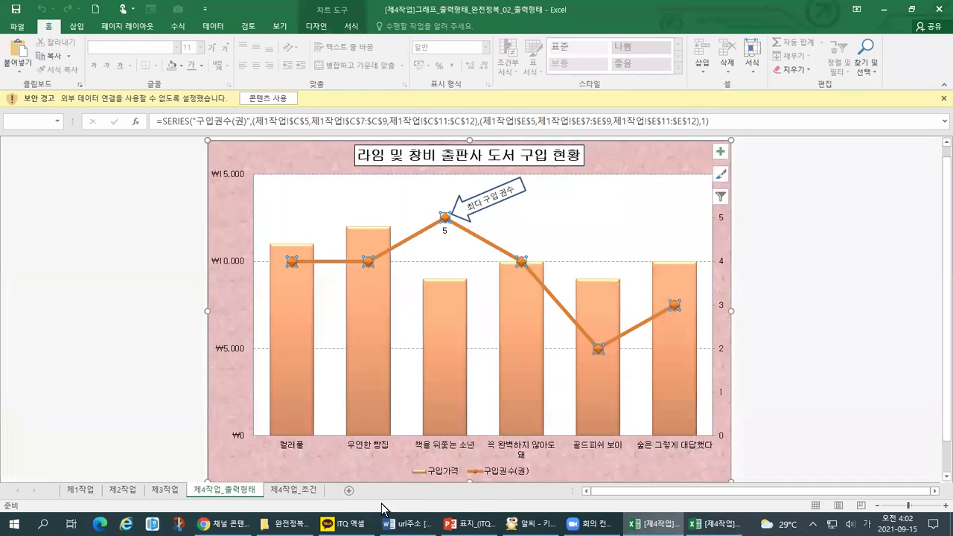
left_click(306, 491)
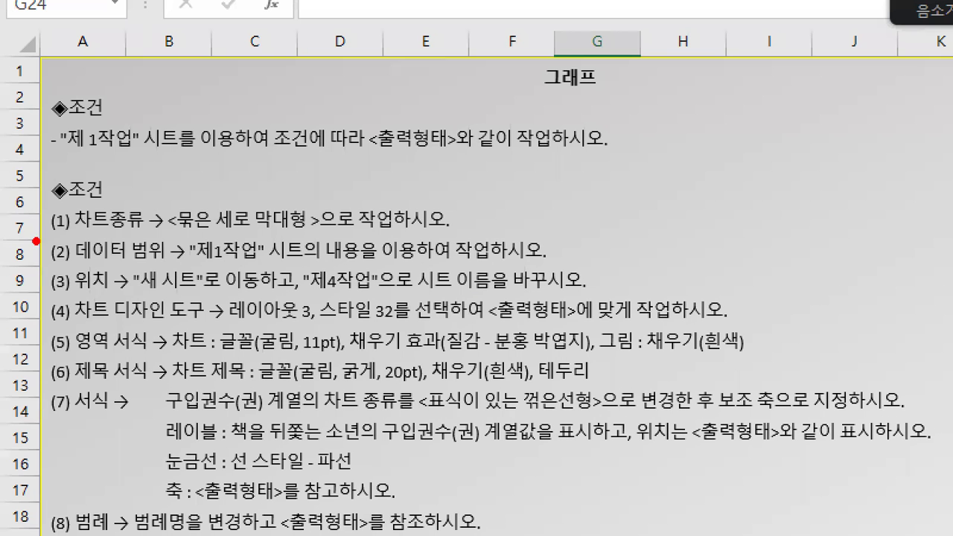
mouse_move(160, 237)
left_mouse_down()
mouse_move(330, 236)
mouse_move(223, 189)
mouse_move(166, 212)
mouse_move(165, 235)
left_mouse_up()
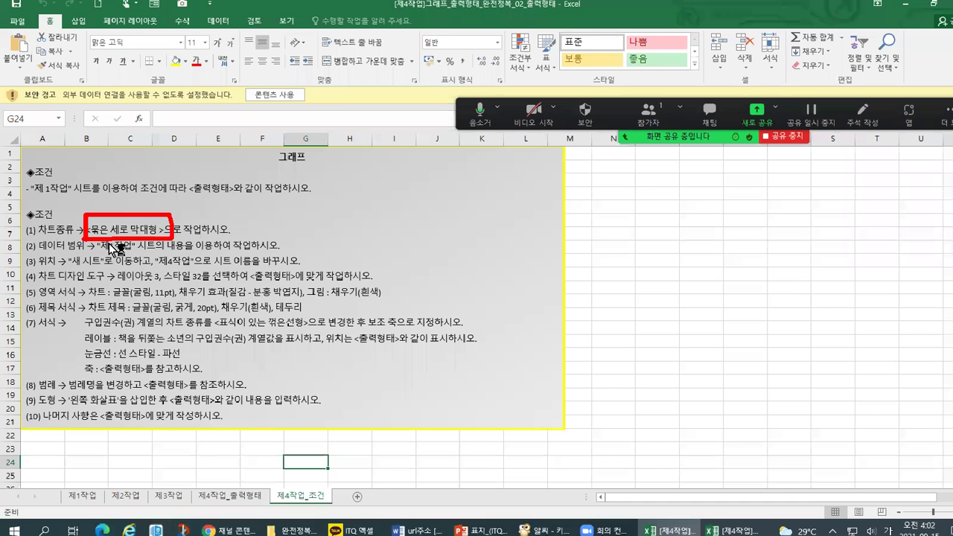
Insert a 2-D clustered column (묶은 세로 막대형) chart from the selected cells in the 완전정복_02_문제 workbook and reposition it over the table.
key("alt+Tab")
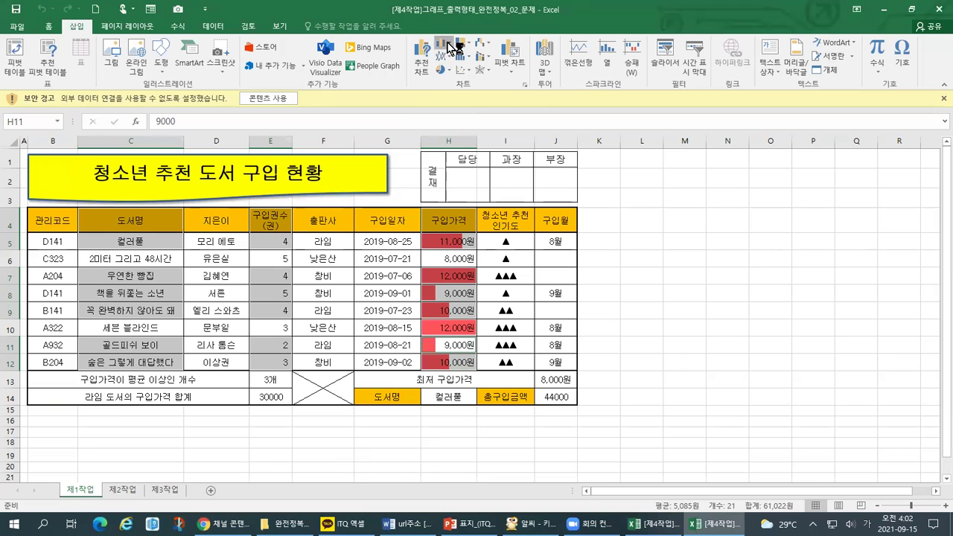
left_click(447, 47)
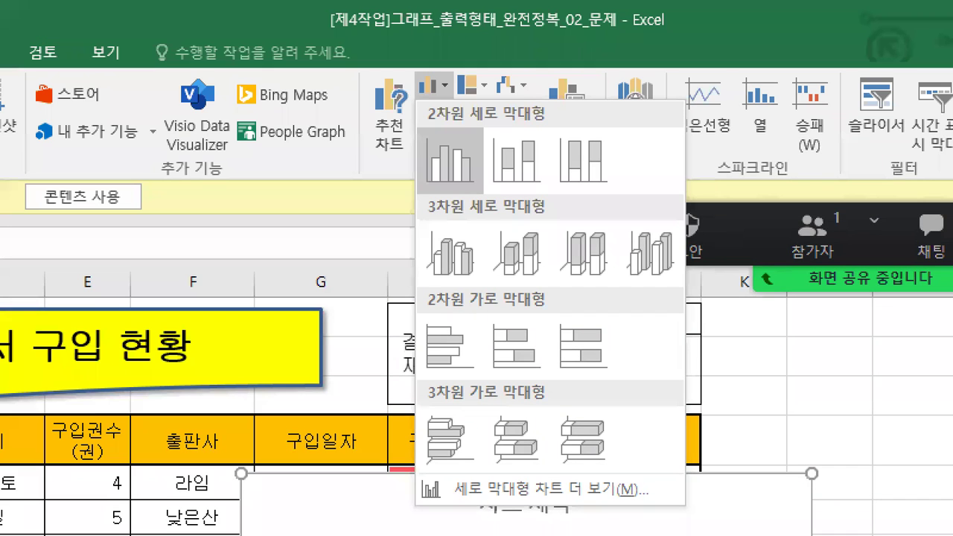
left_click_drag(408, 100, 453, 100)
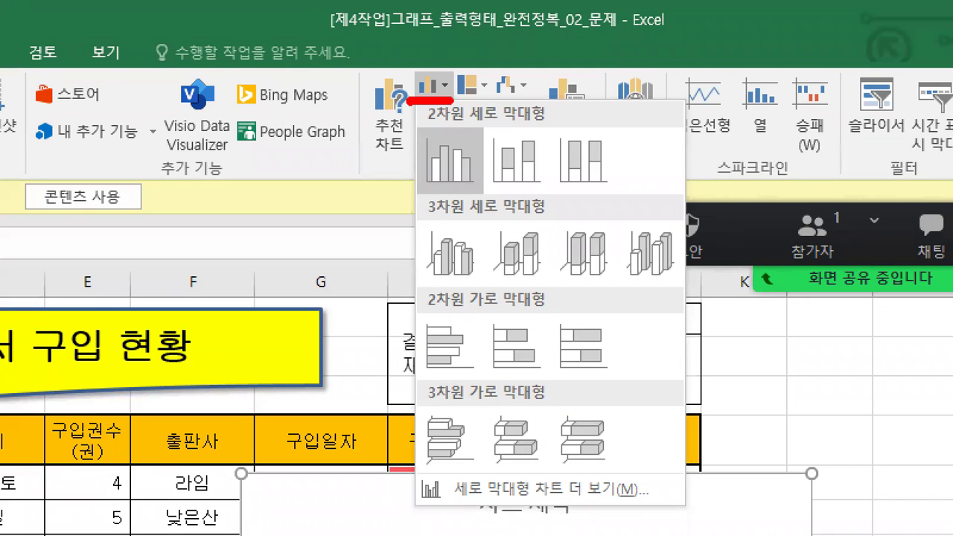
mouse_move(414, 195)
left_mouse_down()
mouse_move(468, 195)
mouse_move(480, 126)
mouse_move(415, 141)
mouse_move(417, 193)
left_mouse_up()
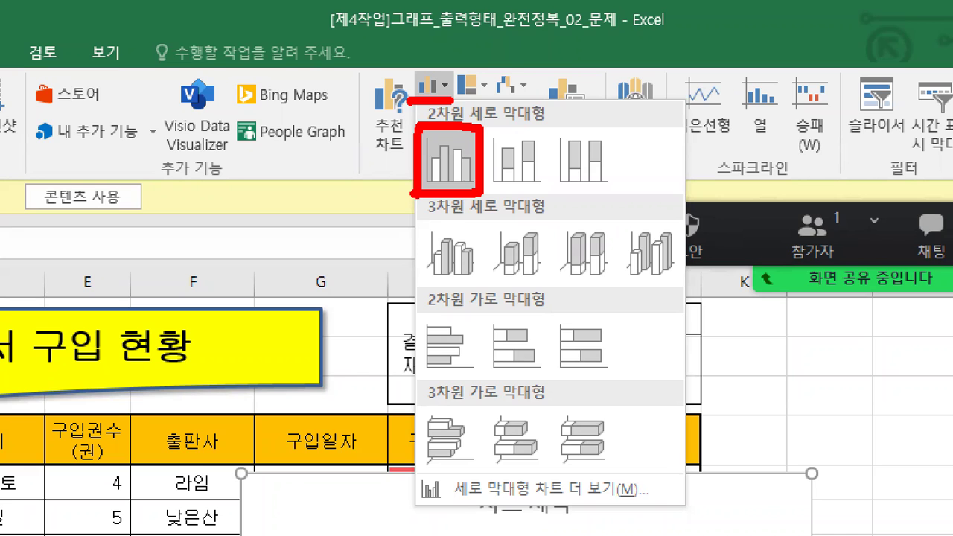
key("Escape")
left_click(439, 59)
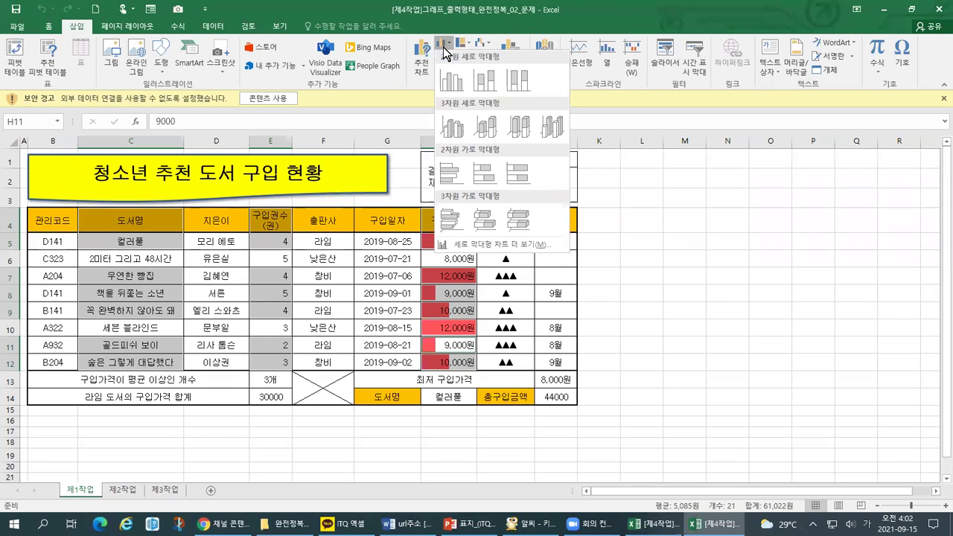
left_click(445, 81)
left_click_drag(434, 249, 361, 274)
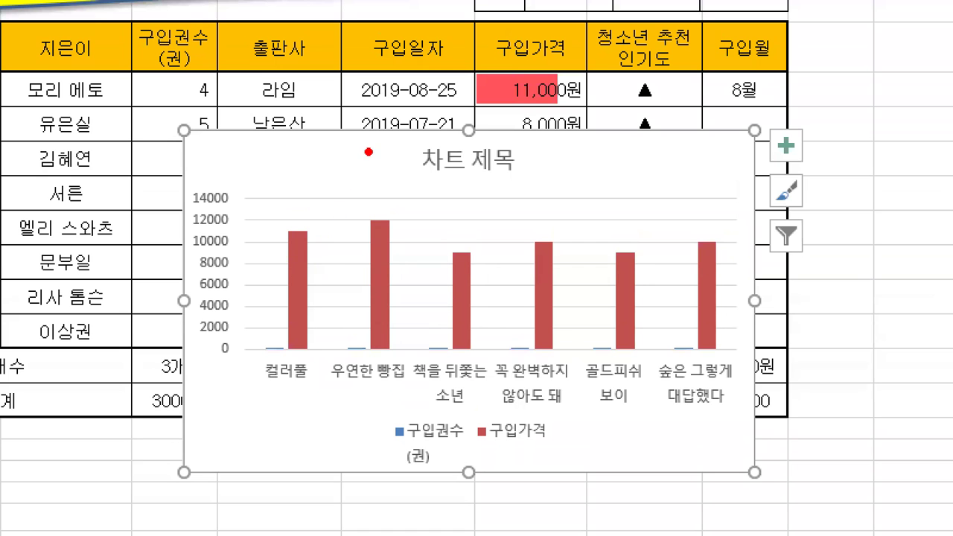
Check the new chart's title, legend entries and book-title category labels.
left_click_drag(368, 152, 411, 134)
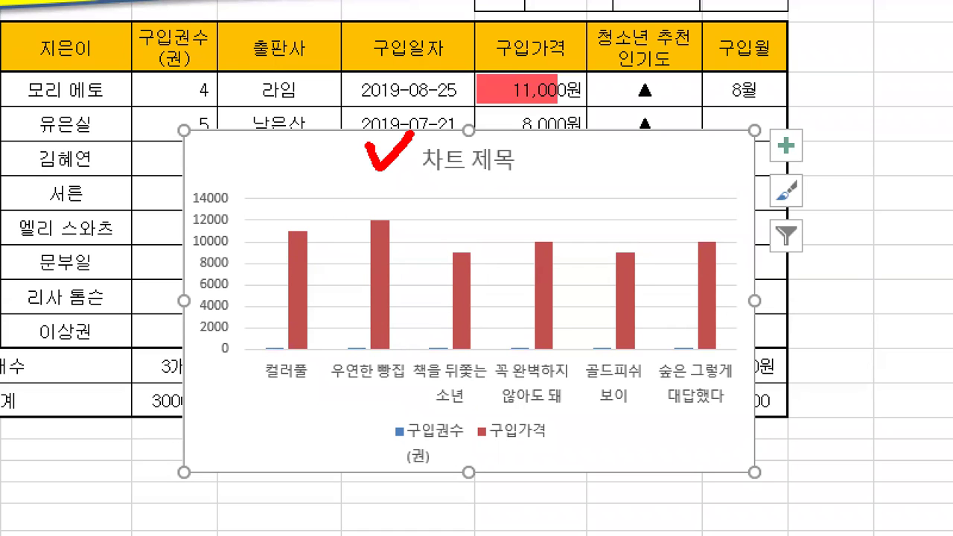
mouse_move(431, 487)
left_mouse_down()
mouse_move(385, 450)
mouse_move(450, 411)
mouse_move(434, 484)
left_mouse_up()
mouse_move(526, 464)
left_mouse_down()
mouse_move(500, 465)
mouse_move(537, 408)
mouse_move(517, 464)
left_mouse_up()
mouse_move(255, 343)
left_mouse_down()
mouse_move(248, 356)
mouse_move(319, 425)
mouse_move(638, 425)
mouse_move(733, 345)
mouse_move(250, 344)
left_mouse_up()
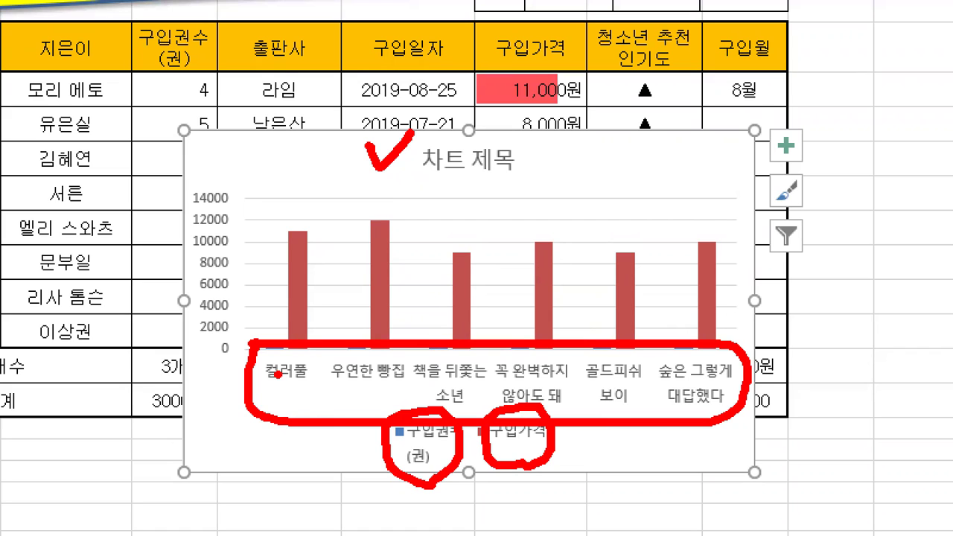
Examine the sheet tabs, the selected chart and the chart design tools for placing the chart on its own sheet.
mouse_move(283, 147)
left_mouse_down()
mouse_move(312, 151)
mouse_move(325, 139)
left_mouse_up()
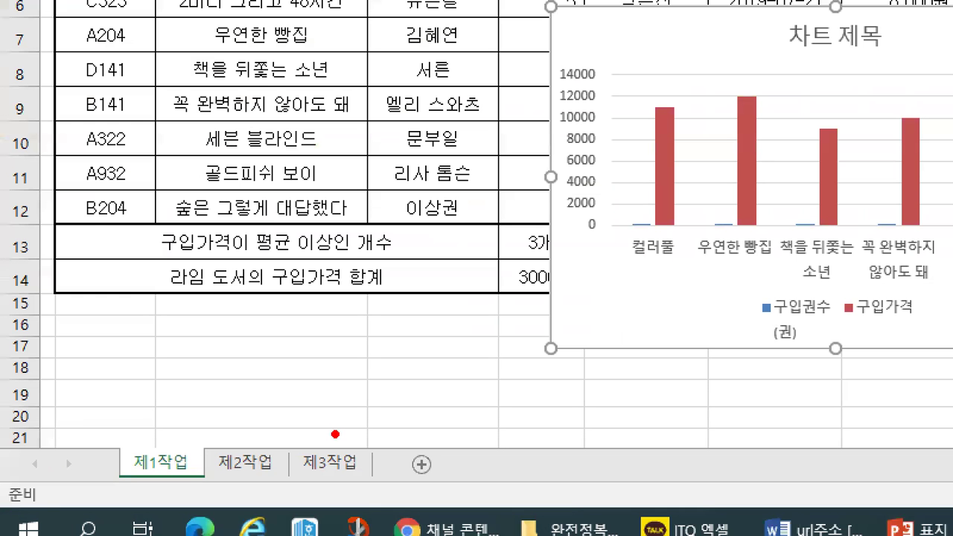
mouse_move(343, 424)
left_mouse_down()
mouse_move(413, 455)
mouse_move(437, 429)
left_mouse_up()
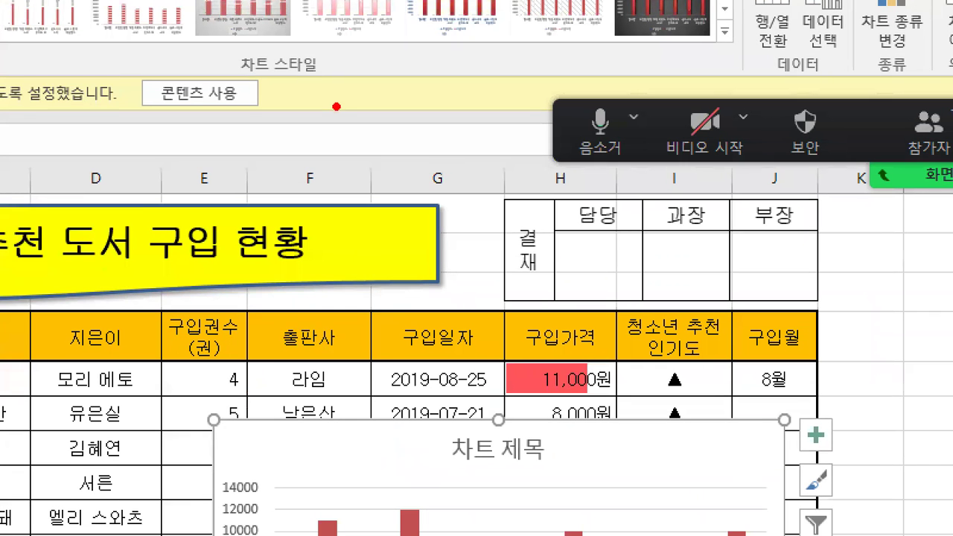
left_click_drag(424, 447, 447, 431)
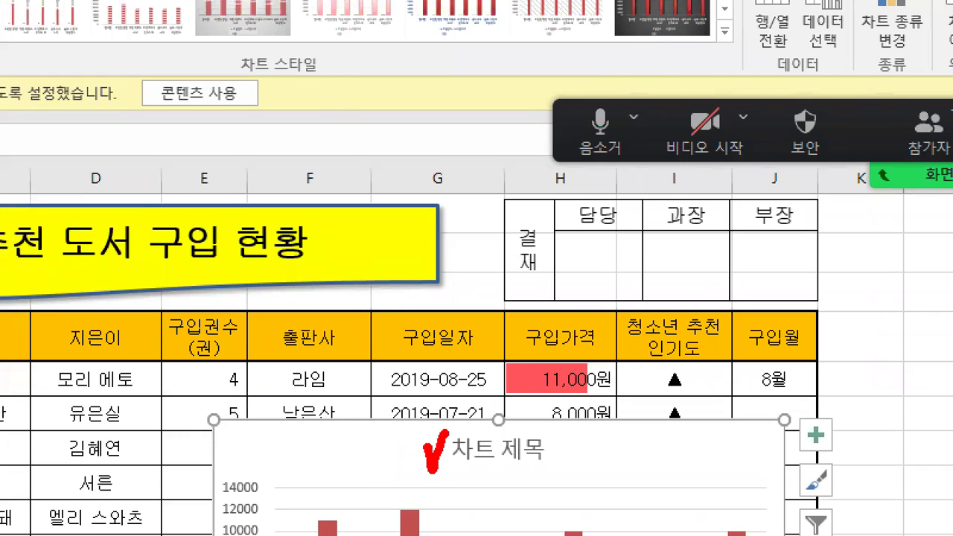
mouse_move(253, 444)
left_mouse_down()
mouse_move(200, 406)
mouse_move(224, 456)
left_mouse_up()
mouse_move(482, 430)
left_mouse_down()
mouse_move(512, 424)
mouse_move(491, 432)
left_mouse_up()
mouse_move(775, 428)
left_mouse_down()
mouse_move(766, 406)
mouse_move(761, 437)
left_mouse_up()
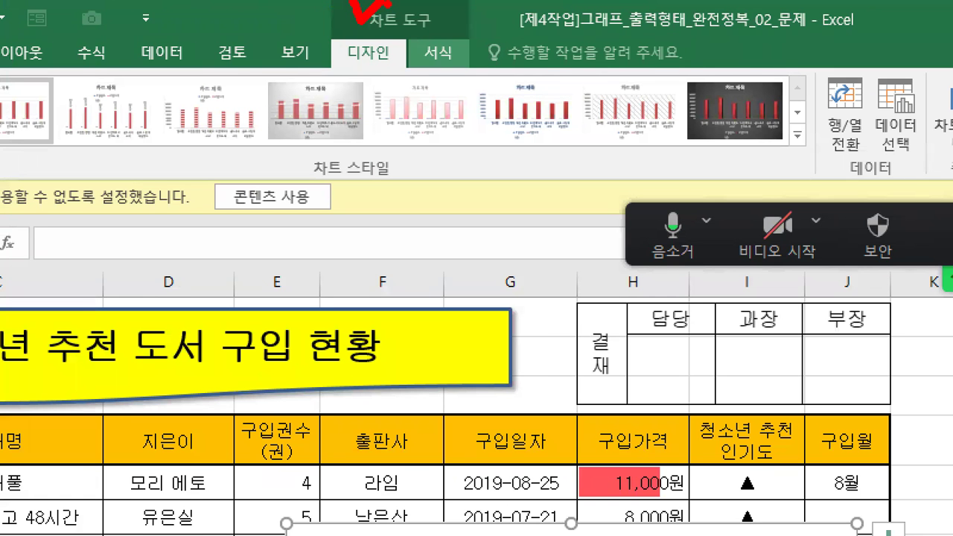
mouse_move(333, 42)
left_mouse_down()
mouse_move(341, 58)
mouse_move(355, 40)
left_mouse_up()
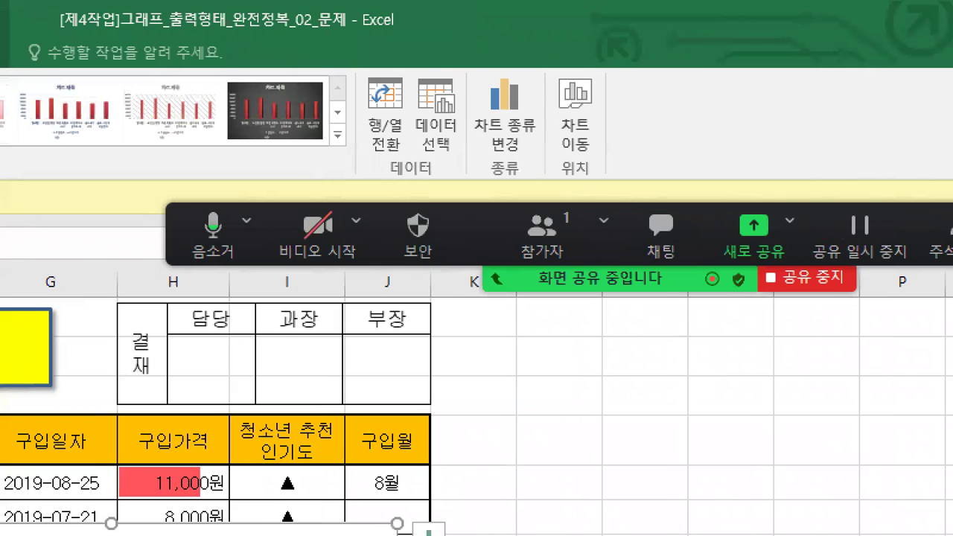
Move the clustered column chart to a new sheet (새 시트) named 제4작업.
mouse_move(554, 176)
left_mouse_down()
mouse_move(599, 170)
mouse_move(588, 159)
left_mouse_up()
mouse_move(587, 127)
left_mouse_down()
mouse_move(585, 152)
mouse_move(551, 75)
mouse_move(612, 116)
mouse_move(598, 144)
left_mouse_up()
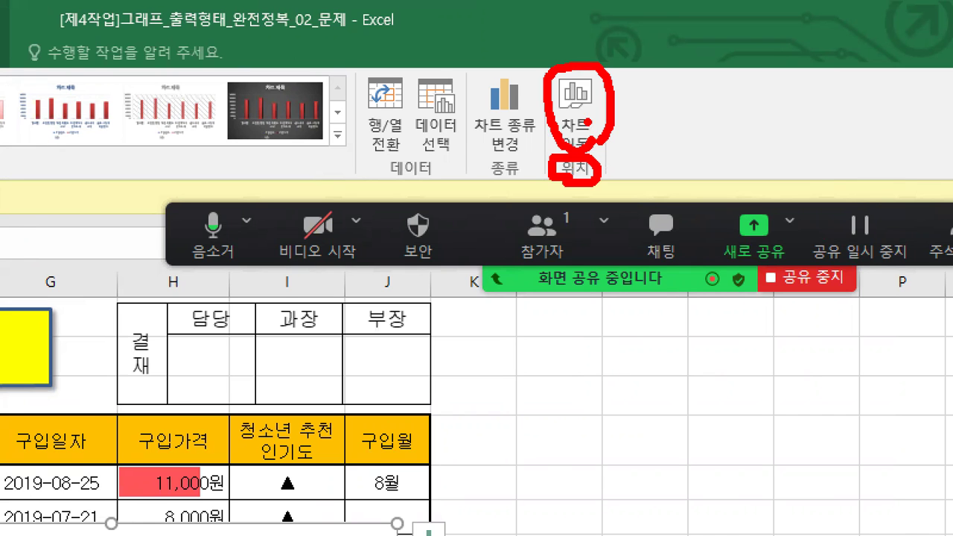
key("Escape")
left_click(652, 62)
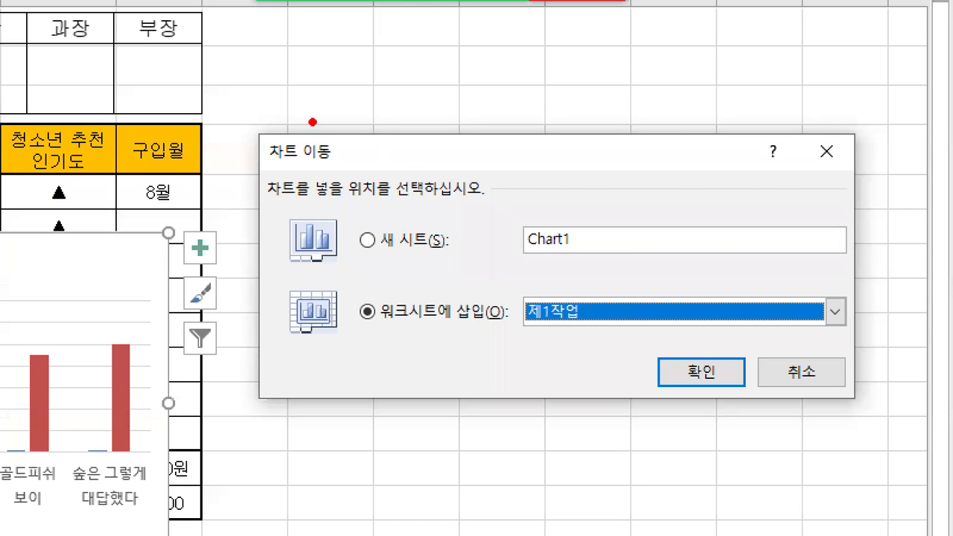
left_click_drag(281, 103, 336, 98)
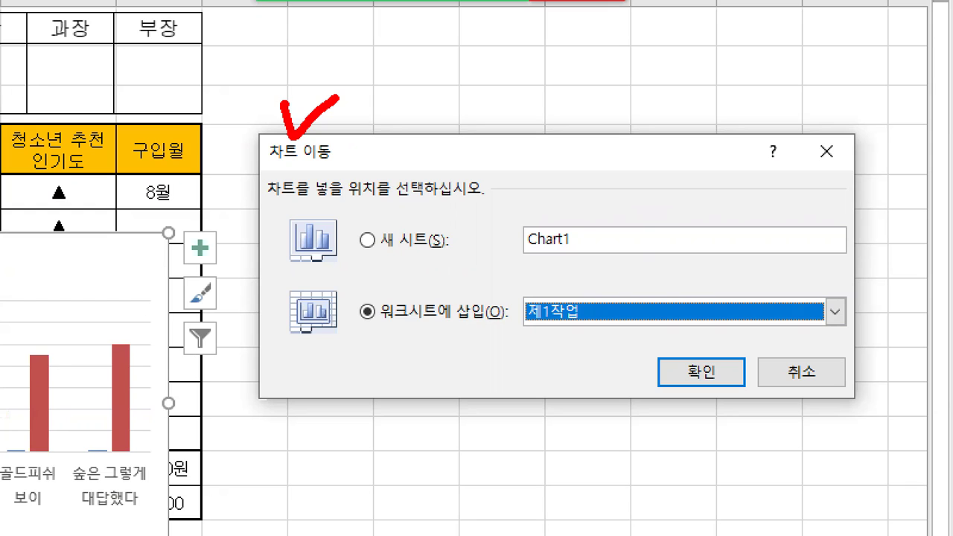
mouse_move(376, 258)
left_mouse_down()
mouse_move(363, 219)
mouse_move(387, 257)
mouse_move(377, 268)
mouse_move(456, 185)
mouse_move(560, 218)
mouse_move(572, 196)
left_mouse_up()
left_click_drag(525, 251, 593, 260)
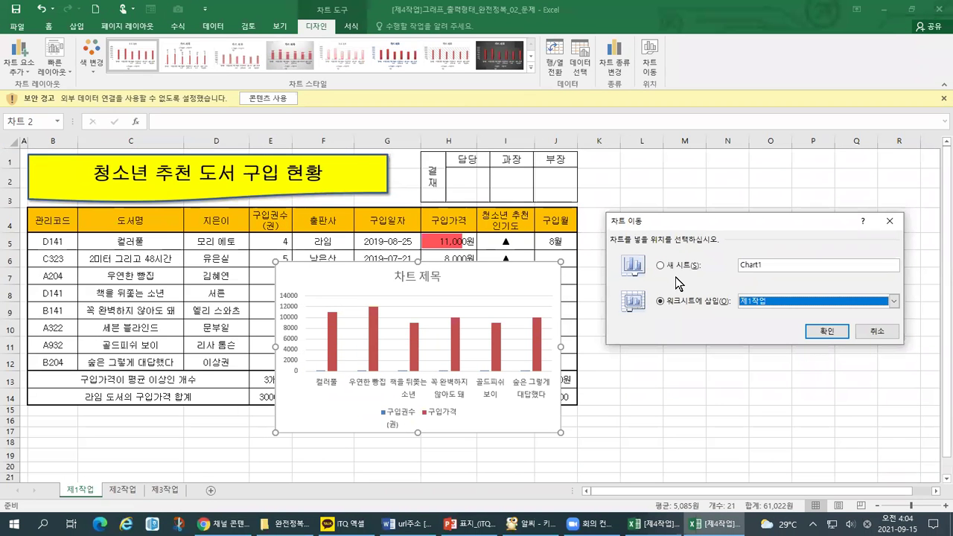
left_click(388, 241)
left_click(668, 266)
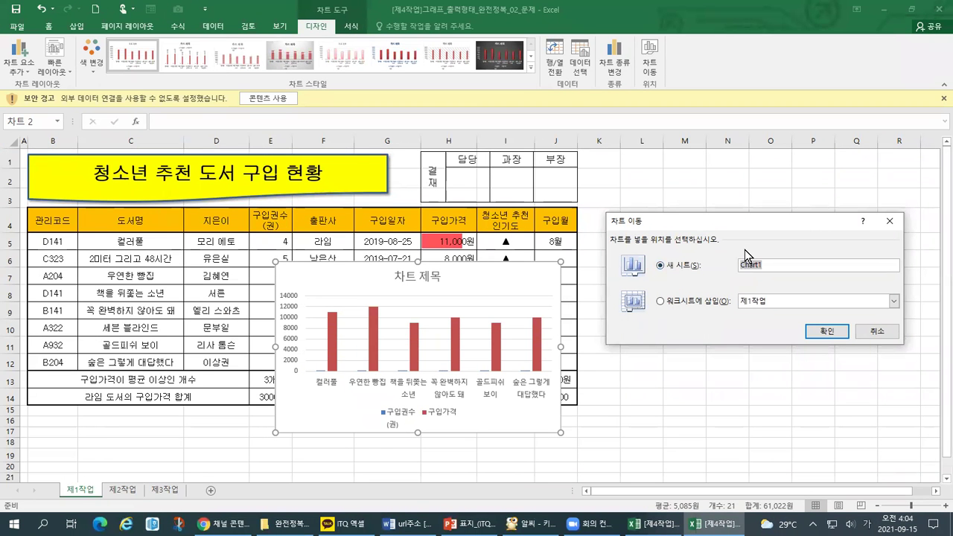
type("제4작업")
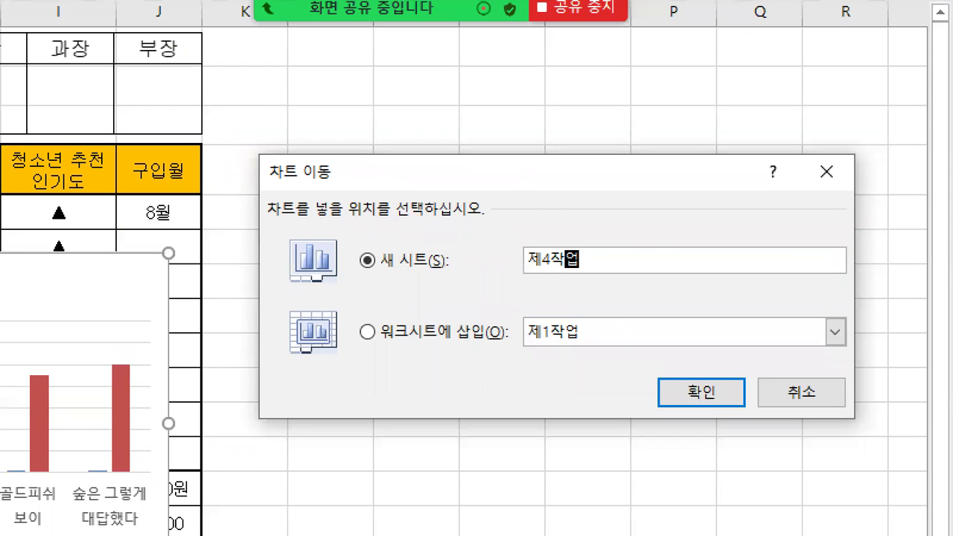
mouse_move(425, 286)
left_mouse_down()
mouse_move(343, 286)
mouse_move(450, 223)
mouse_move(443, 289)
mouse_move(395, 284)
left_mouse_up()
mouse_move(563, 292)
left_mouse_down()
mouse_move(537, 298)
mouse_move(579, 204)
mouse_move(605, 295)
mouse_move(533, 320)
left_mouse_up()
left_click(505, 305)
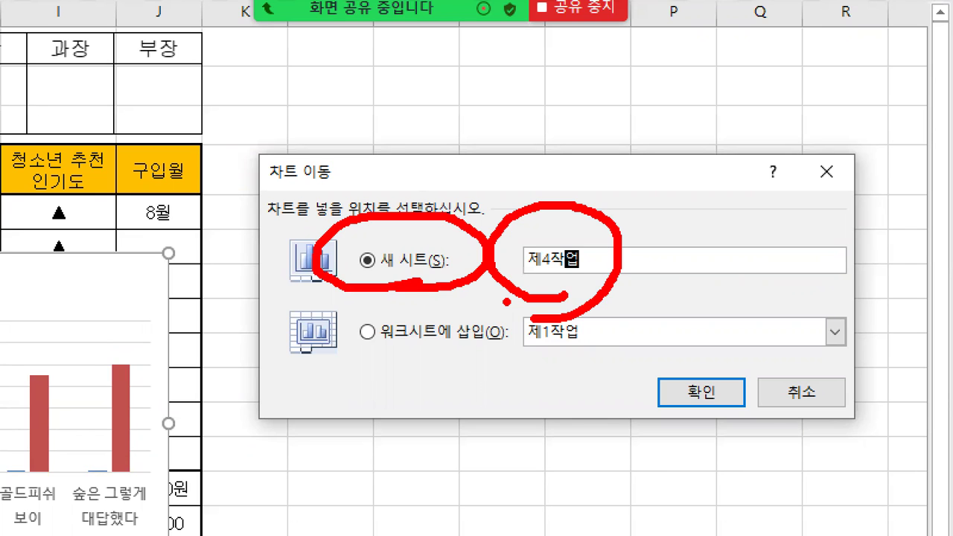
mouse_move(666, 364)
left_mouse_down()
mouse_move(674, 390)
mouse_move(692, 360)
left_mouse_up()
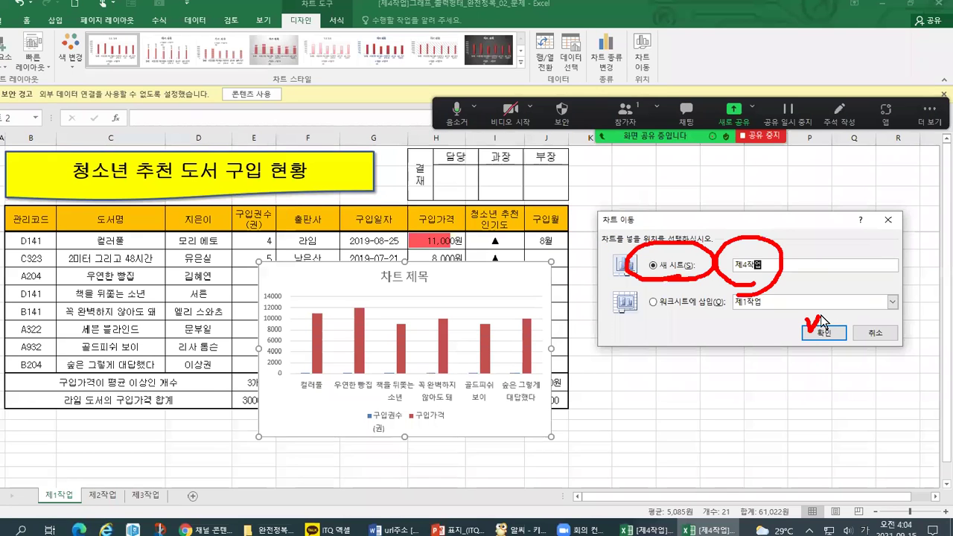
left_click(701, 392)
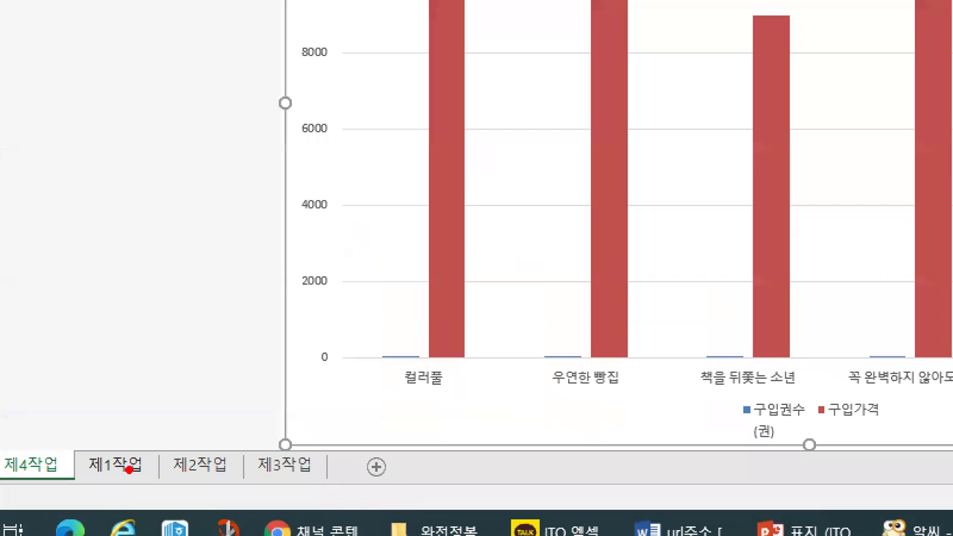
Check where the 제4작업 chart sheet sits relative to the 제1작업, 제2작업 and 제3작업 sheets.
mouse_move(128, 492)
left_mouse_down()
mouse_move(104, 482)
mouse_move(127, 488)
left_mouse_up()
left_click_drag(171, 344, 328, 286)
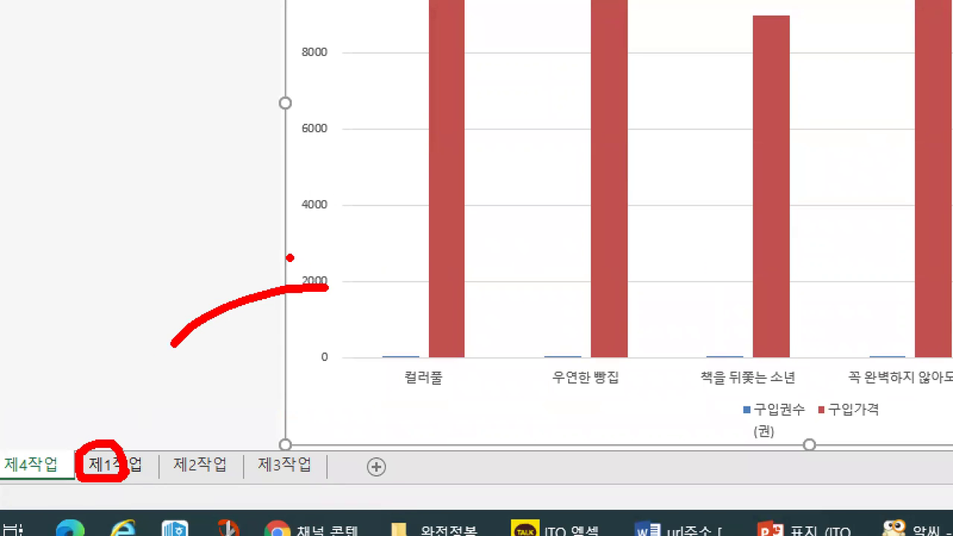
left_click_drag(287, 255, 261, 356)
left_click_drag(43, 411, 9, 448)
mouse_move(1, 427)
left_mouse_down()
mouse_move(6, 451)
mouse_move(64, 438)
left_mouse_up()
mouse_move(213, 170)
left_mouse_down()
mouse_move(329, 135)
mouse_move(339, 153)
left_mouse_up()
mouse_move(286, 116)
left_mouse_down()
mouse_move(349, 140)
mouse_move(286, 218)
left_mouse_up()
key("Escape")
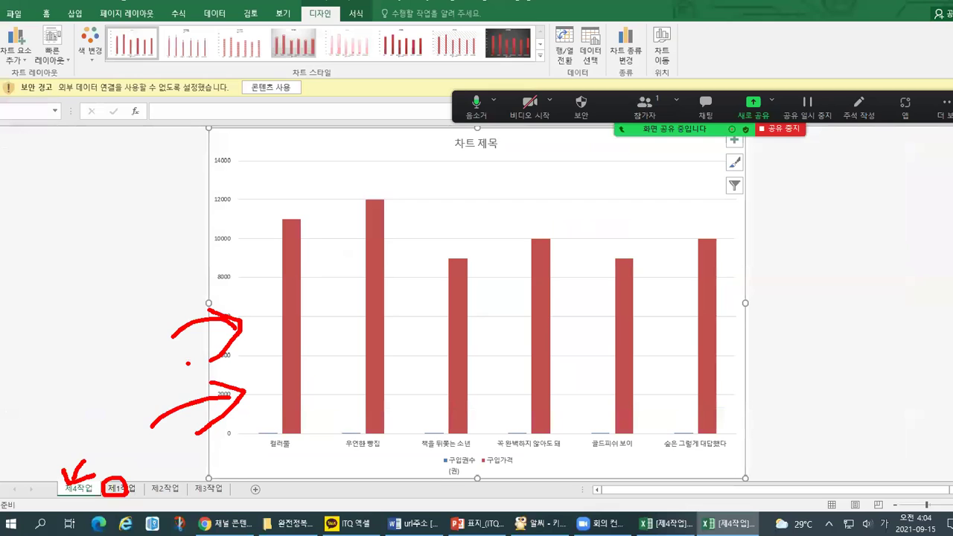
Move the 제4작업 chart sheet to the end of the workbook, after 제3작업.
key("ctrl+1")
mouse_move(83, 488)
left_mouse_down()
mouse_move(85, 497)
mouse_move(65, 474)
mouse_move(100, 491)
left_mouse_up()
mouse_move(152, 456)
left_mouse_down()
mouse_move(152, 433)
mouse_move(389, 395)
mouse_move(466, 457)
mouse_move(440, 464)
mouse_move(475, 420)
left_mouse_up()
mouse_move(152, 469)
left_mouse_down()
mouse_move(155, 480)
mouse_move(179, 475)
mouse_move(182, 489)
mouse_move(207, 448)
mouse_move(423, 411)
mouse_move(491, 468)
mouse_move(476, 476)
mouse_move(525, 432)
left_mouse_up()
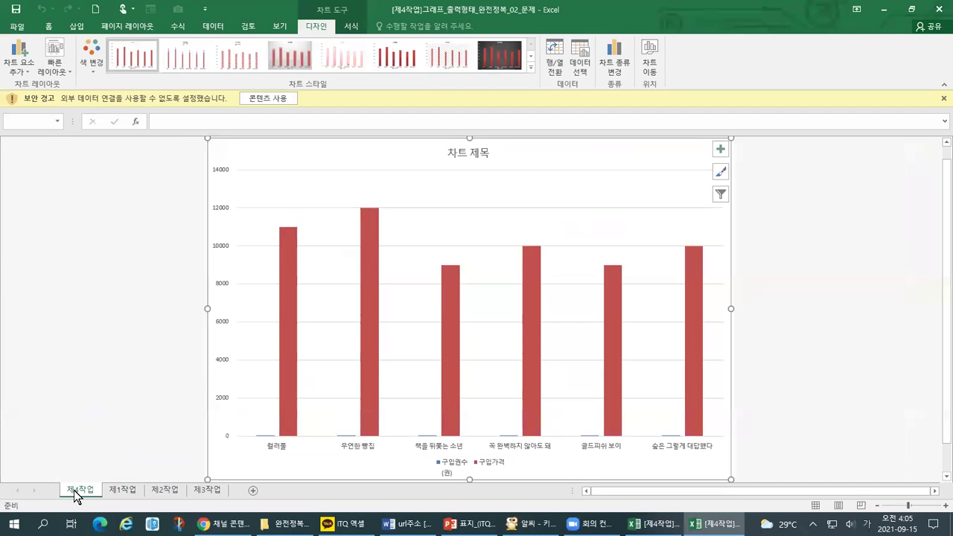
right_click(145, 488)
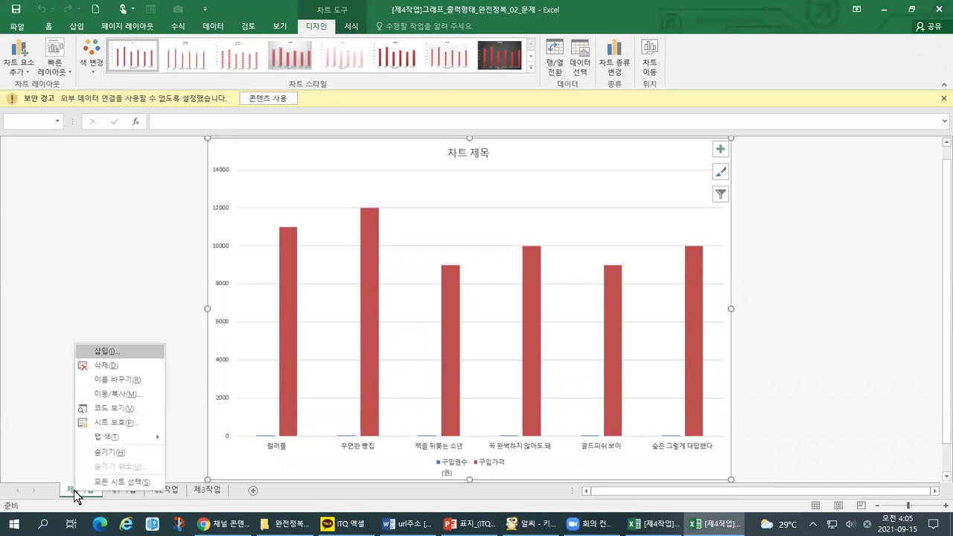
left_click(128, 395)
left_click(68, 406)
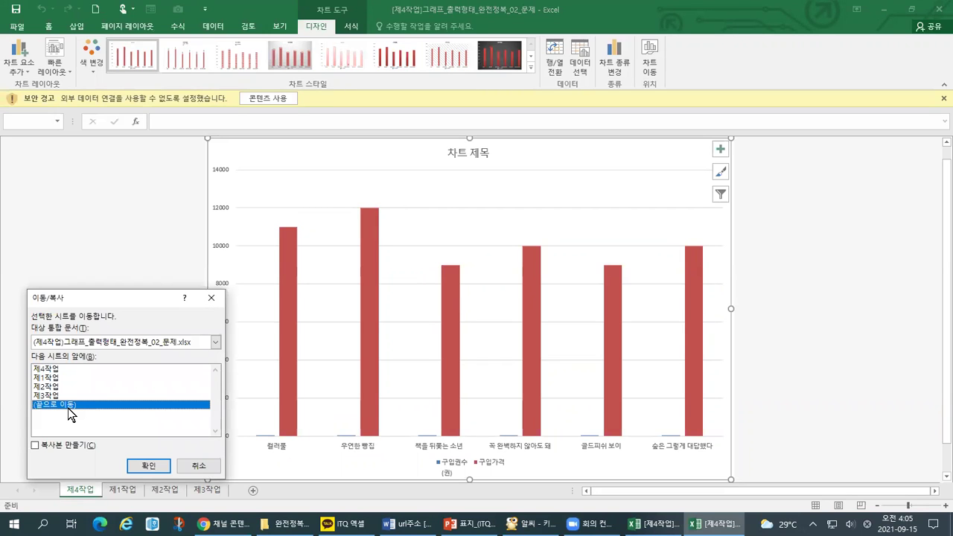
left_click(140, 464)
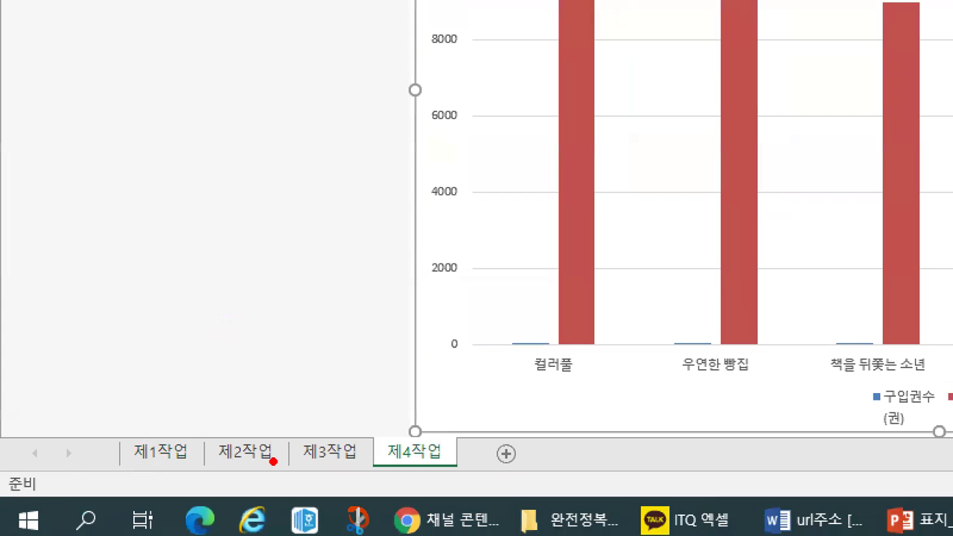
left_click_drag(289, 469, 483, 468)
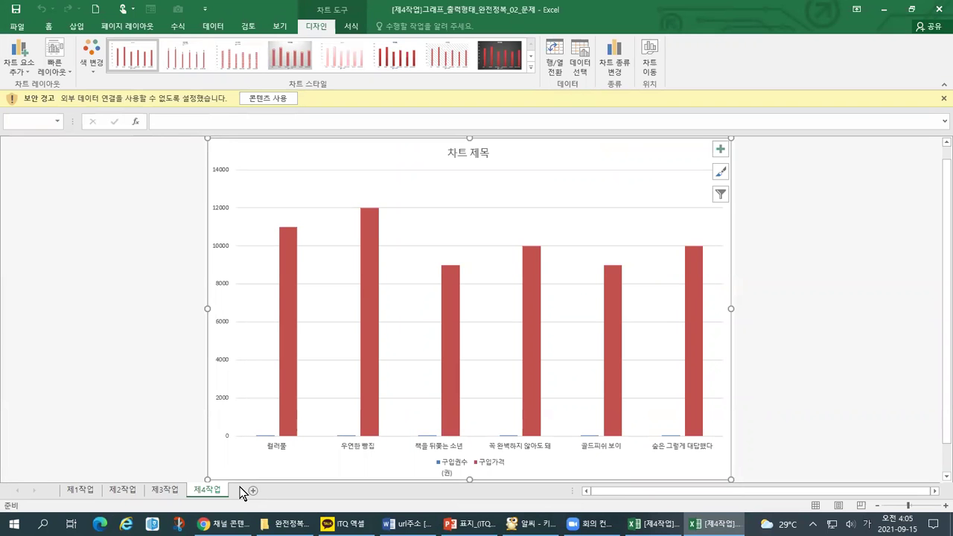
Switch to the PowerPoint presentation and read item 2 of the [제4작업] 그래프 outline.
left_click(458, 524)
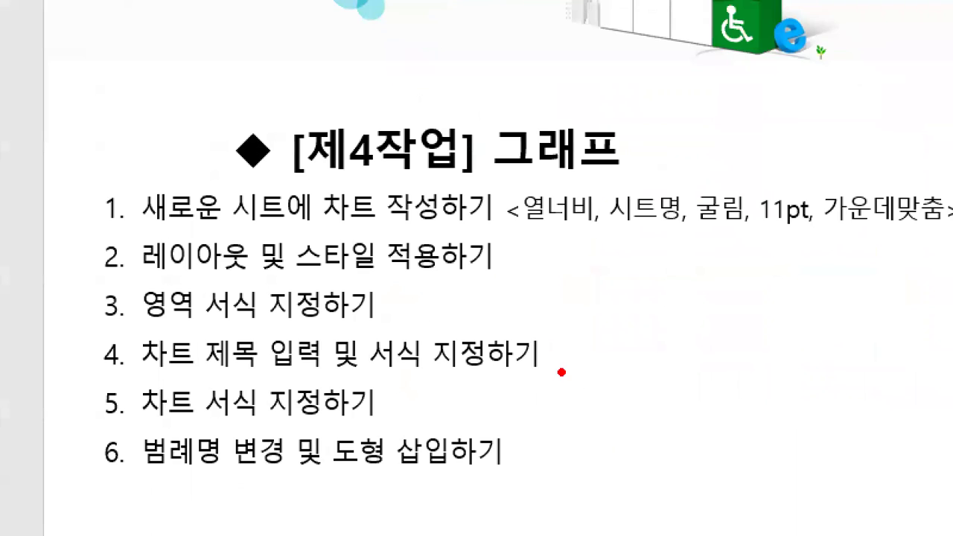
mouse_move(67, 255)
left_mouse_down()
mouse_move(76, 264)
mouse_move(112, 240)
left_mouse_up()
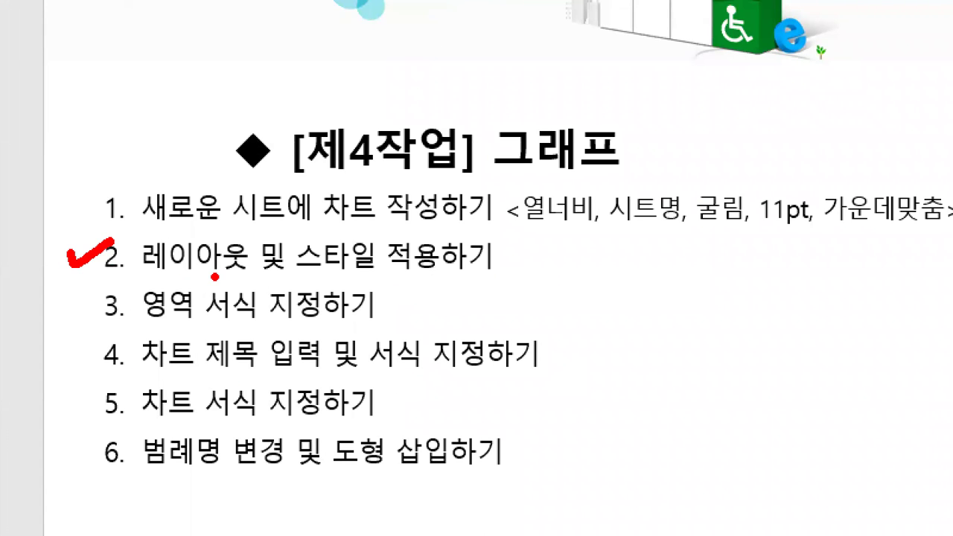
left_click_drag(135, 284, 528, 276)
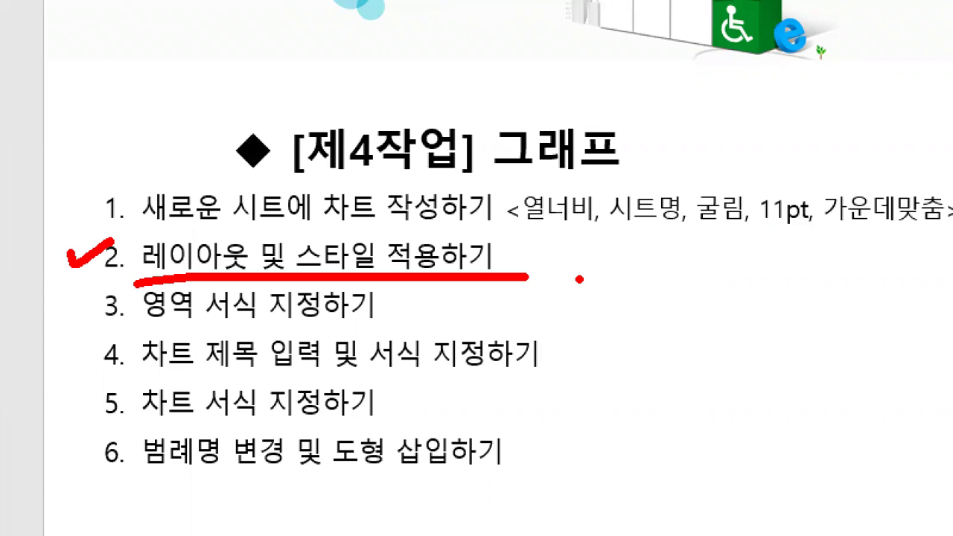
Switch to the 완전정복_02_출력형태 workbook in Excel and read the chart design requirements in condition (4) on the 제4작업_조건 sheet.
key("alt+Tab")
left_click(514, 233)
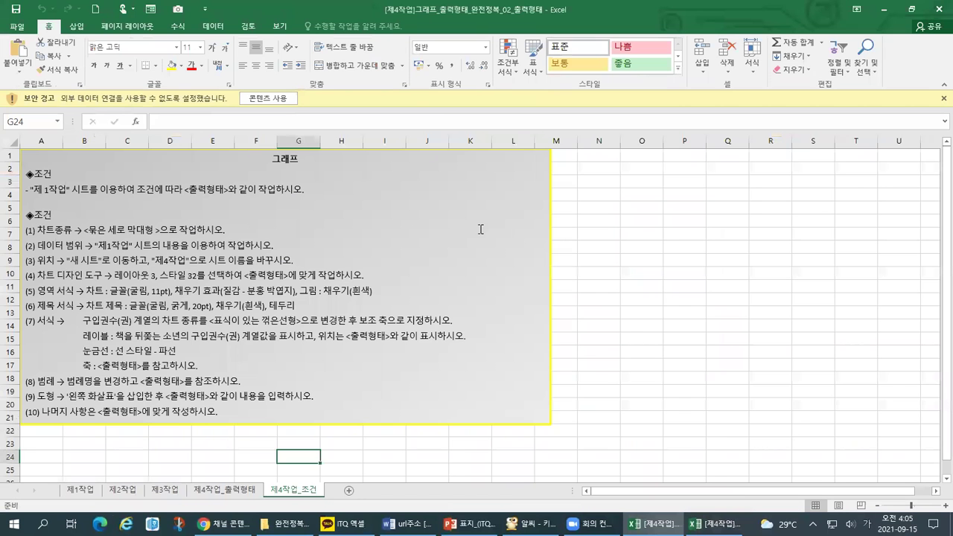
key("ctrl+1")
left_click(3, 276)
left_click_drag(41, 289, 216, 295)
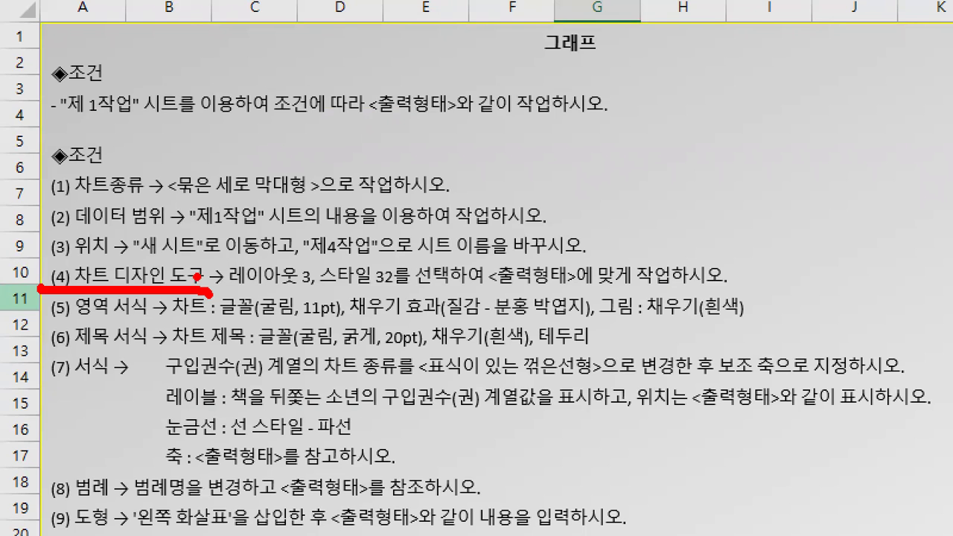
left_click_drag(317, 291, 297, 292)
left_click_drag(377, 286, 397, 286)
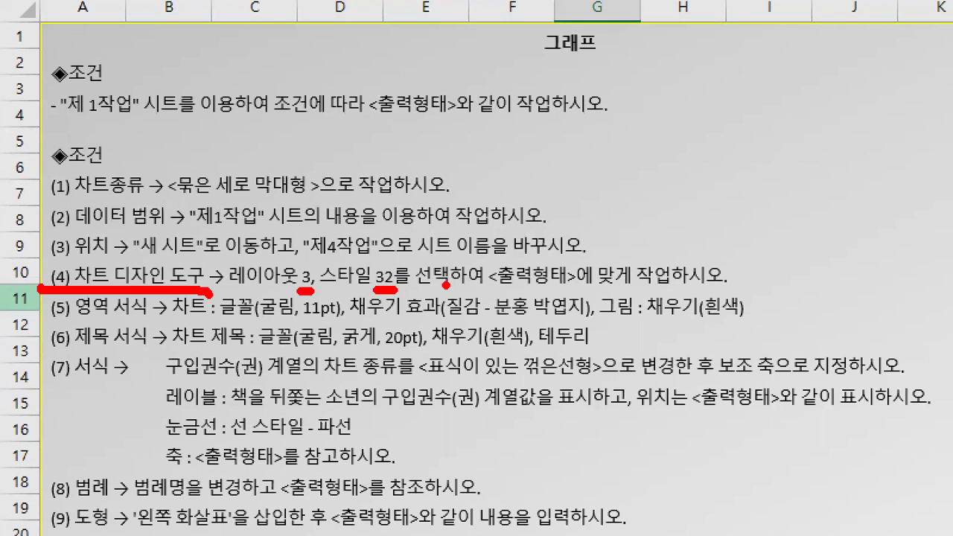
mouse_move(499, 242)
left_mouse_down()
mouse_move(474, 292)
mouse_move(689, 281)
left_mouse_up()
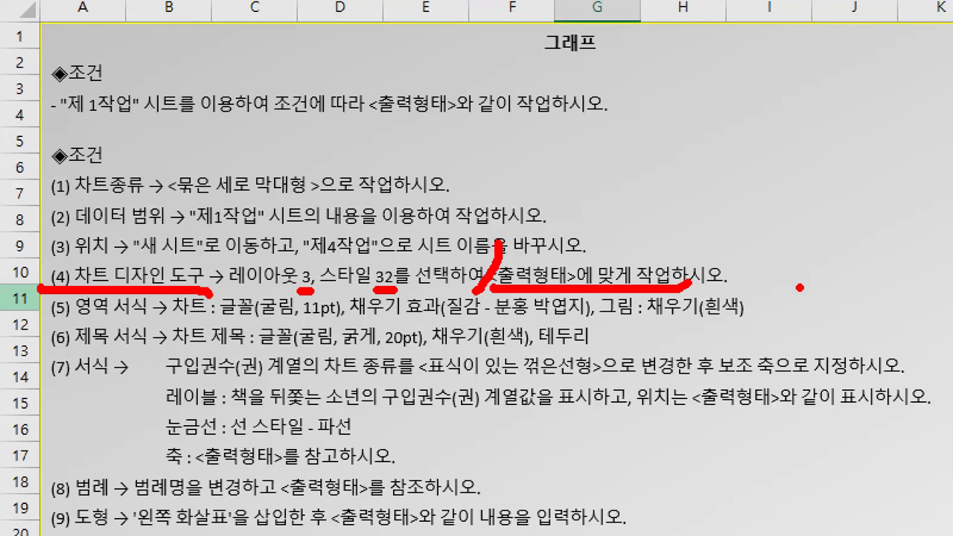
left_click_drag(298, 252, 312, 266)
left_click_drag(373, 252, 385, 264)
key("Escape")
Apply quick layout 3 (레이아웃 3) to the chart on the 제4작업 sheet of the 완전정복_02_문제 workbook.
key("alt+Tab")
key("alt+Tab")
key("alt+Tab")
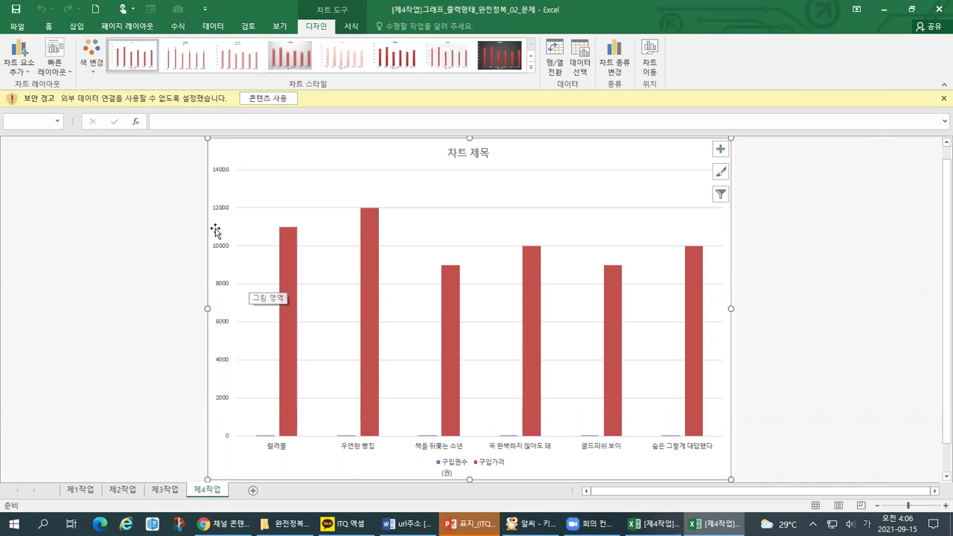
left_click(63, 68)
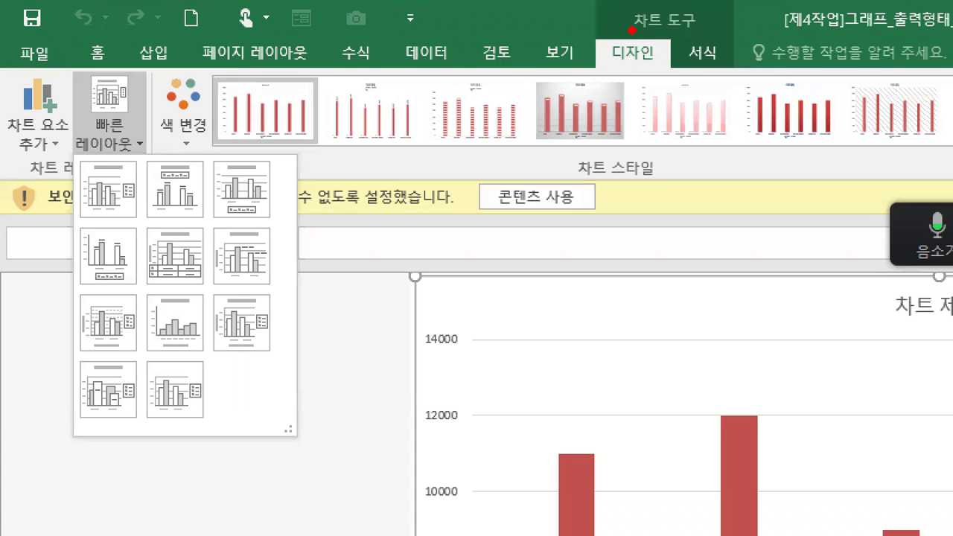
mouse_move(458, 303)
left_mouse_down()
mouse_move(406, 326)
mouse_move(460, 249)
mouse_move(445, 335)
left_mouse_up()
mouse_move(944, 300)
left_mouse_down()
mouse_move(933, 313)
mouse_move(936, 246)
mouse_move(940, 331)
left_mouse_up()
left_click_drag(430, 274, 471, 257)
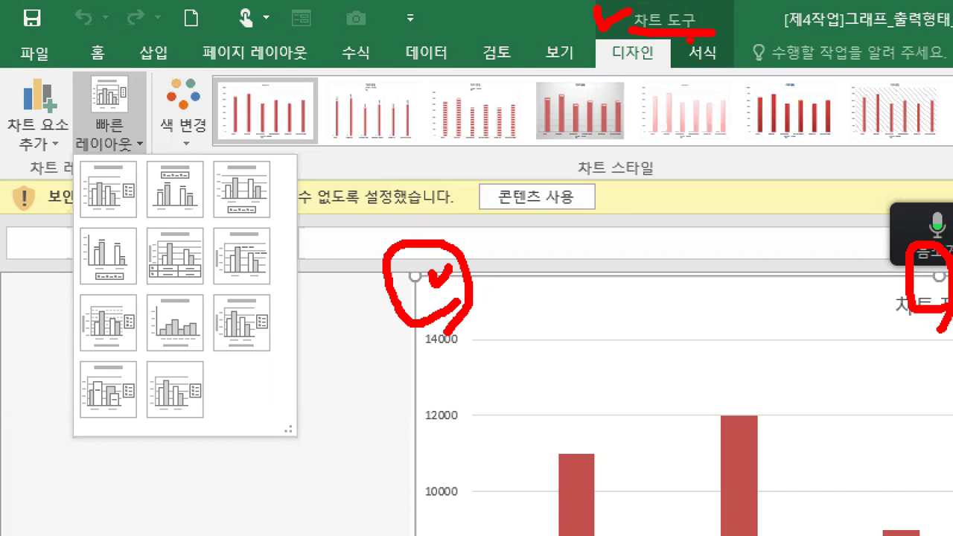
left_click_drag(604, 71, 653, 67)
mouse_move(113, 156)
left_mouse_down()
mouse_move(88, 72)
mouse_move(153, 138)
mouse_move(100, 168)
left_mouse_up()
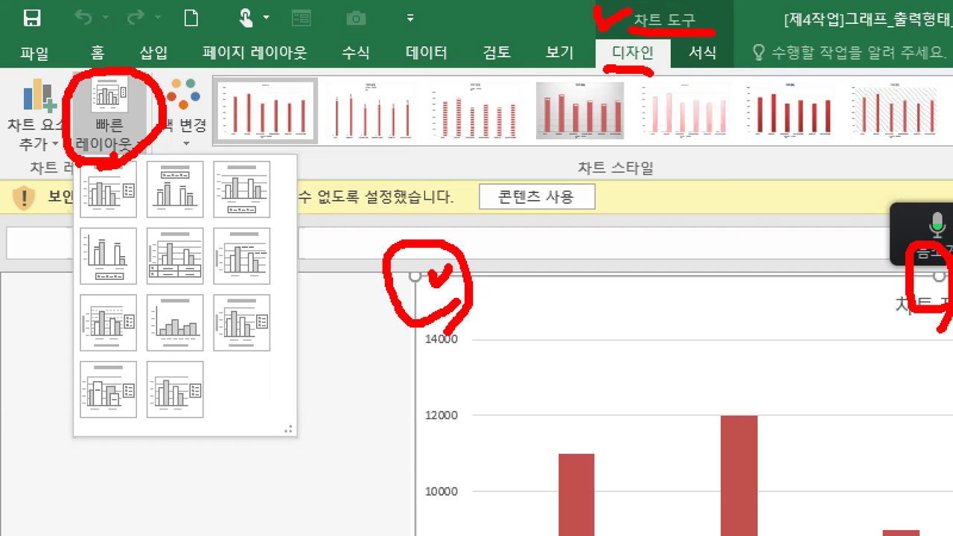
mouse_move(238, 216)
left_mouse_down()
mouse_move(213, 175)
mouse_move(264, 182)
mouse_move(223, 223)
left_mouse_up()
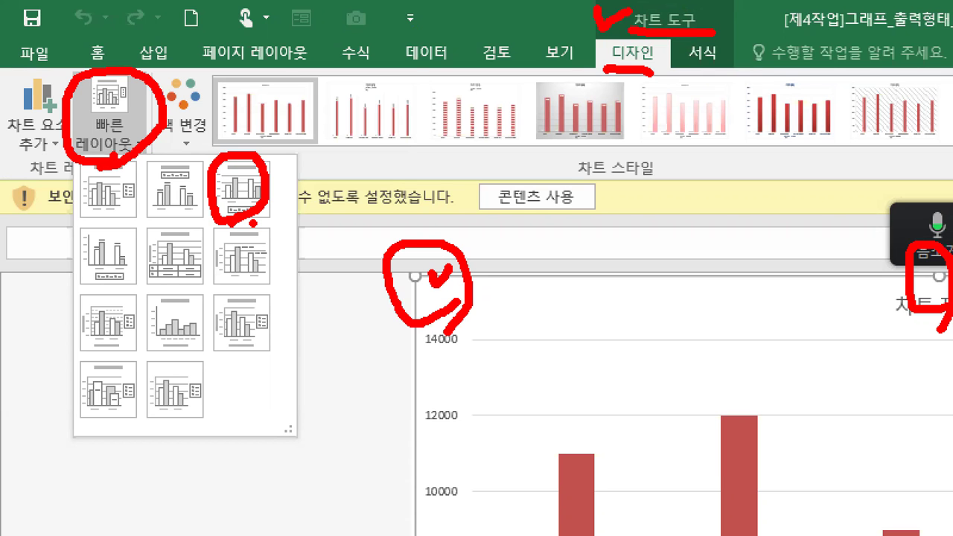
key("Escape")
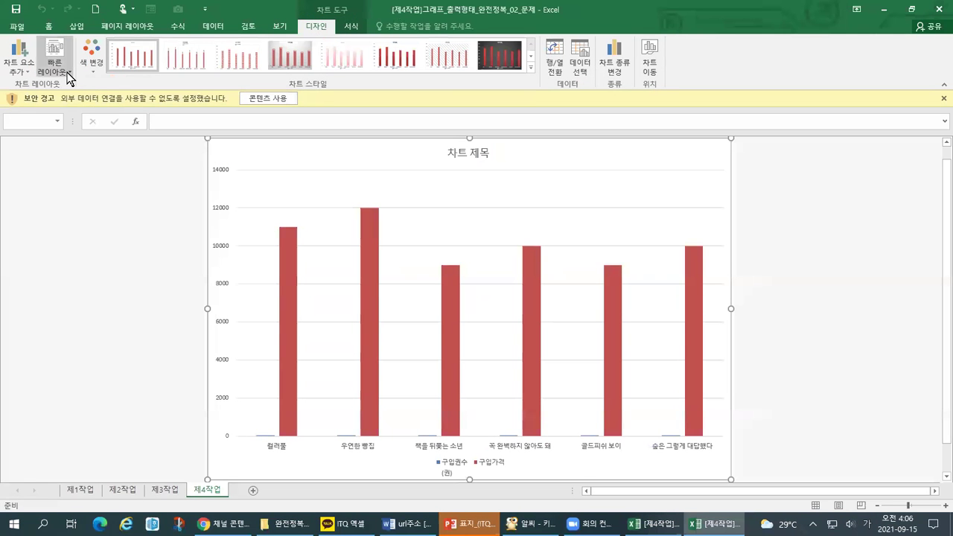
left_click(67, 73)
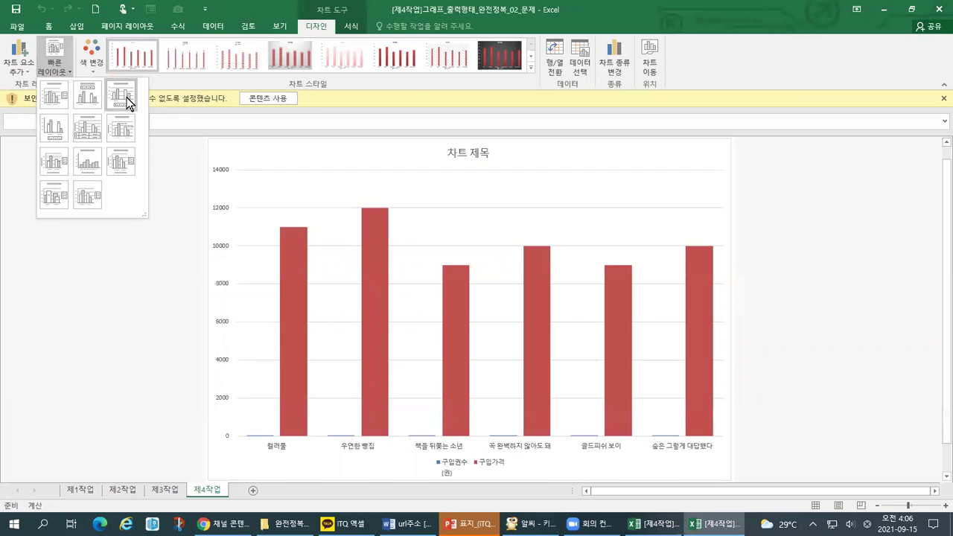
left_click(127, 96)
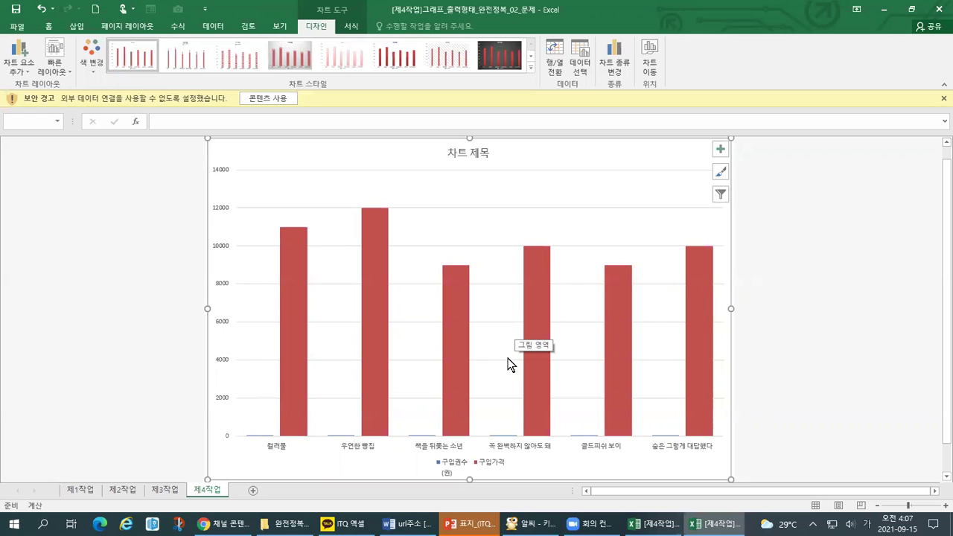
Examine the available chart styles for the 제4작업 chart and preview the last style, with bevelled gradient columns.
left_click(532, 68)
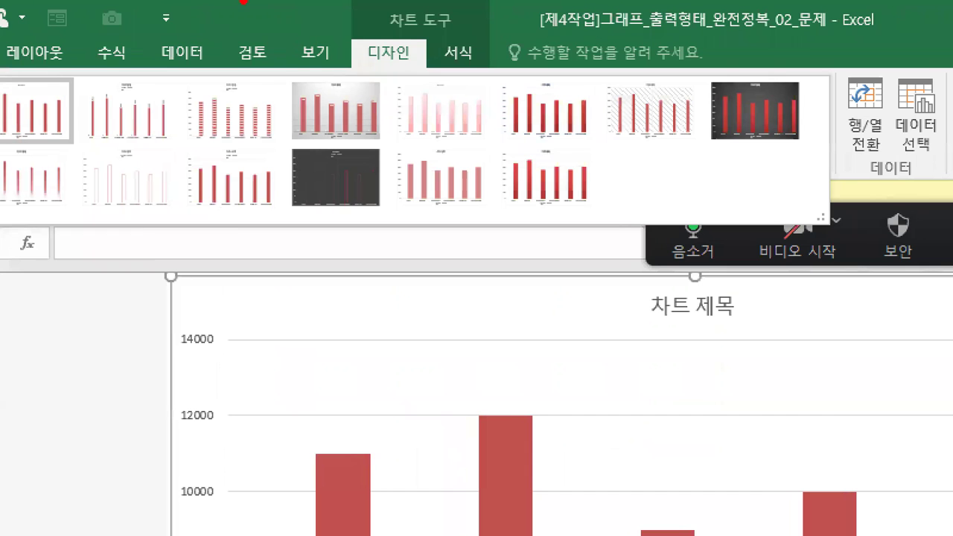
left_click_drag(374, 28, 470, 35)
left_click_drag(374, 73, 406, 67)
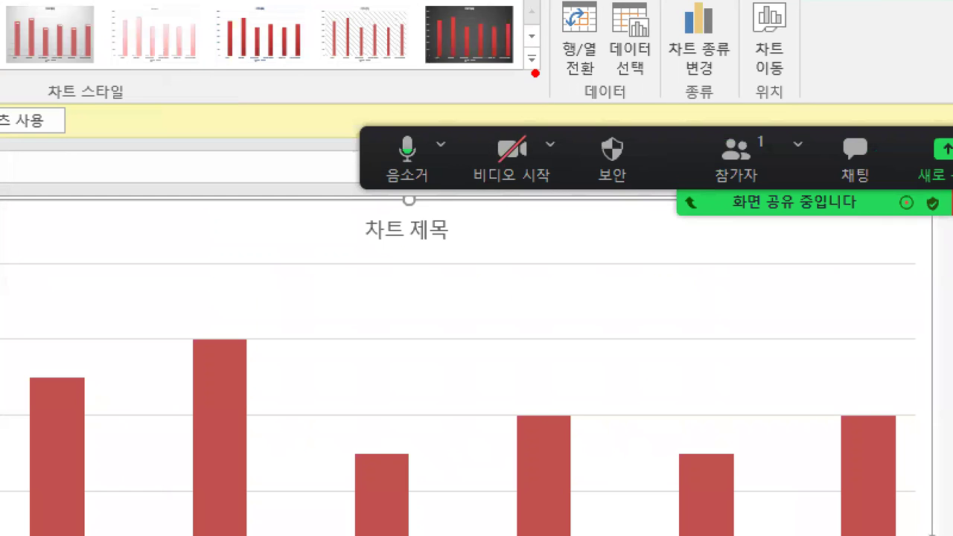
mouse_move(541, 78)
left_mouse_down()
mouse_move(523, 55)
mouse_move(548, 72)
mouse_move(537, 80)
left_mouse_up()
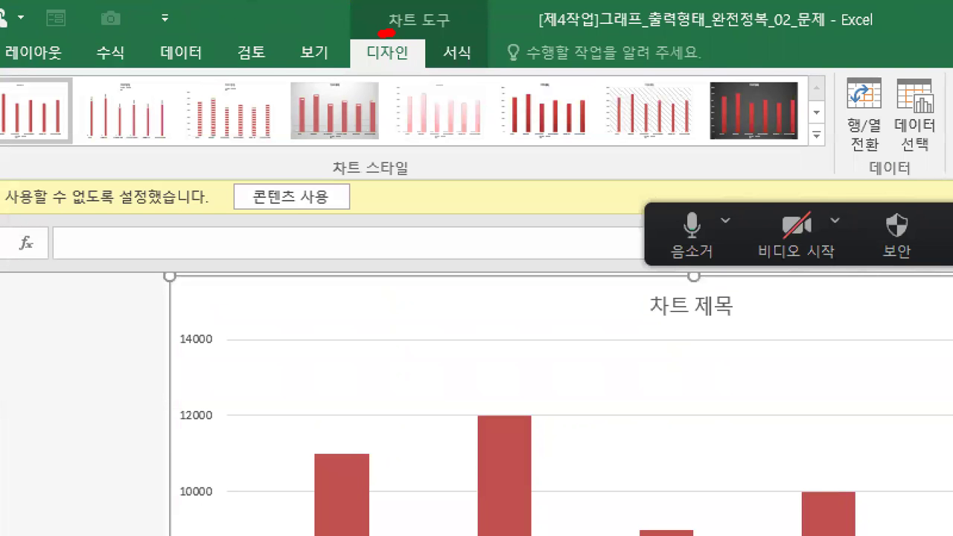
left_click_drag(307, 15, 332, 13)
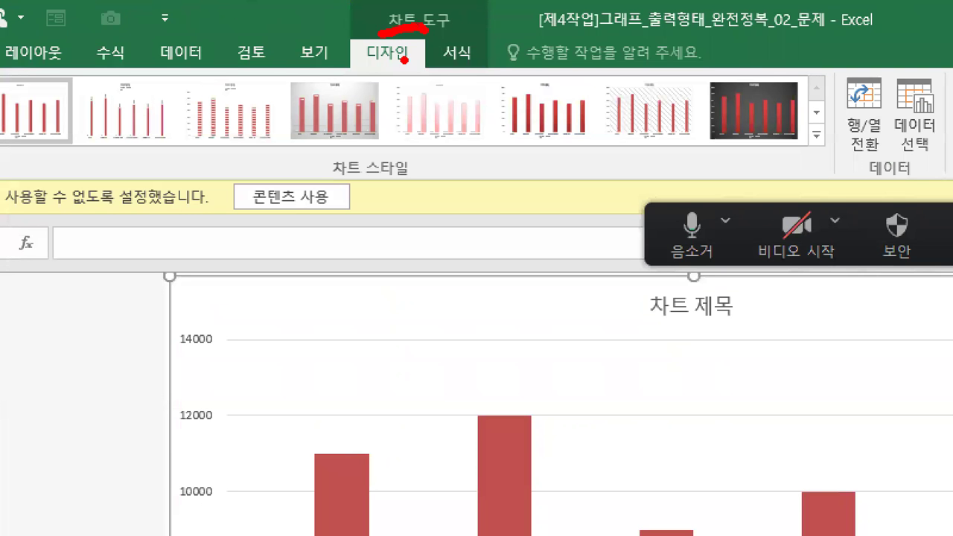
left_click_drag(372, 70, 426, 64)
mouse_move(853, 137)
left_mouse_down()
mouse_move(813, 153)
mouse_move(834, 119)
left_mouse_up()
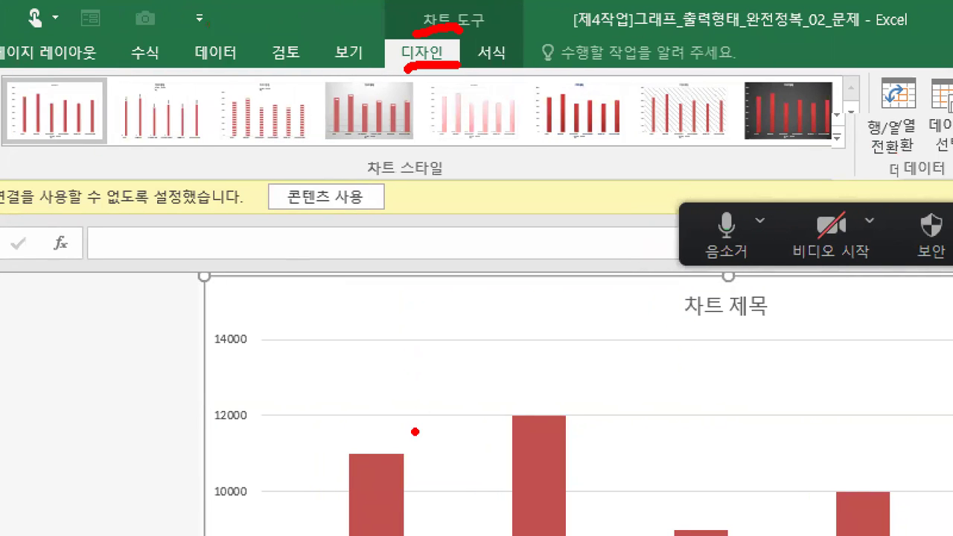
left_click_drag(339, 179, 455, 187)
mouse_move(794, 58)
left_mouse_down()
mouse_move(840, 132)
mouse_move(826, 158)
left_mouse_up()
left_click_drag(5, 54, 14, 190)
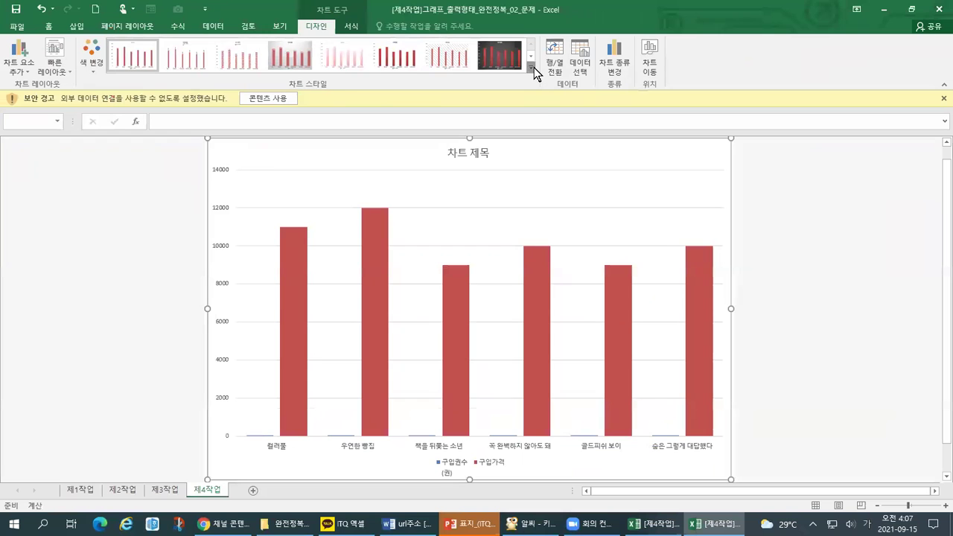
left_click(534, 67)
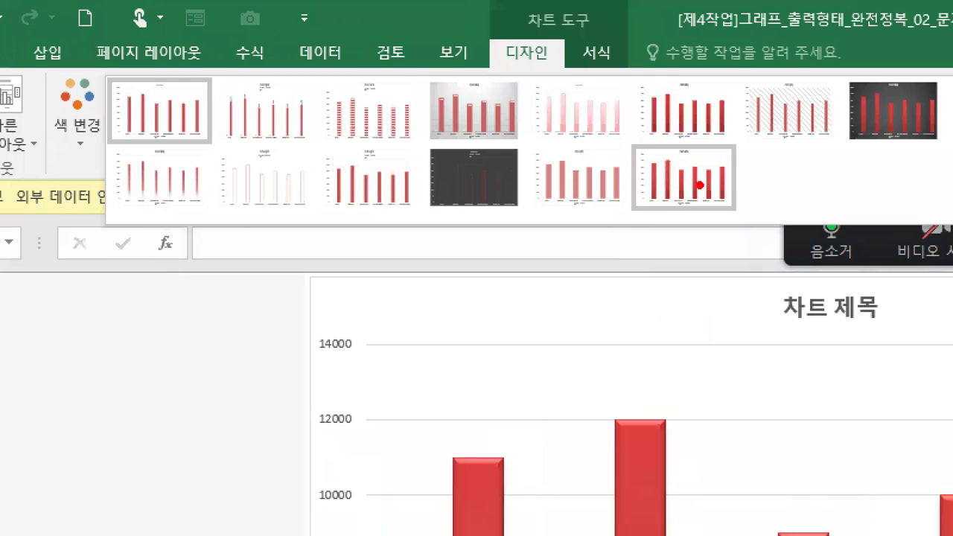
left_click_drag(728, 169, 773, 159)
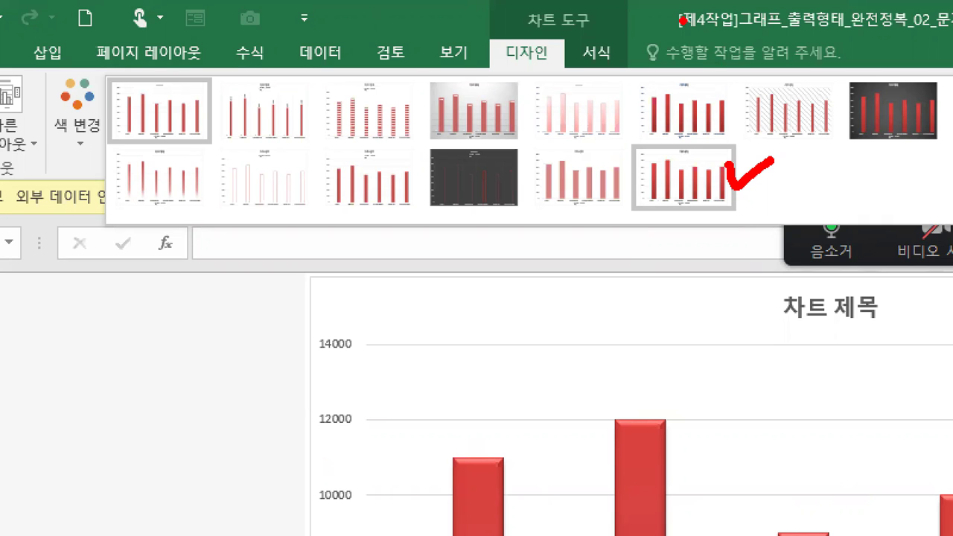
Switch to the 완전정복_02_출력형태 workbook and examine the finished reference chart on the 제4작업_출력형태 sheet.
key("alt+Tab")
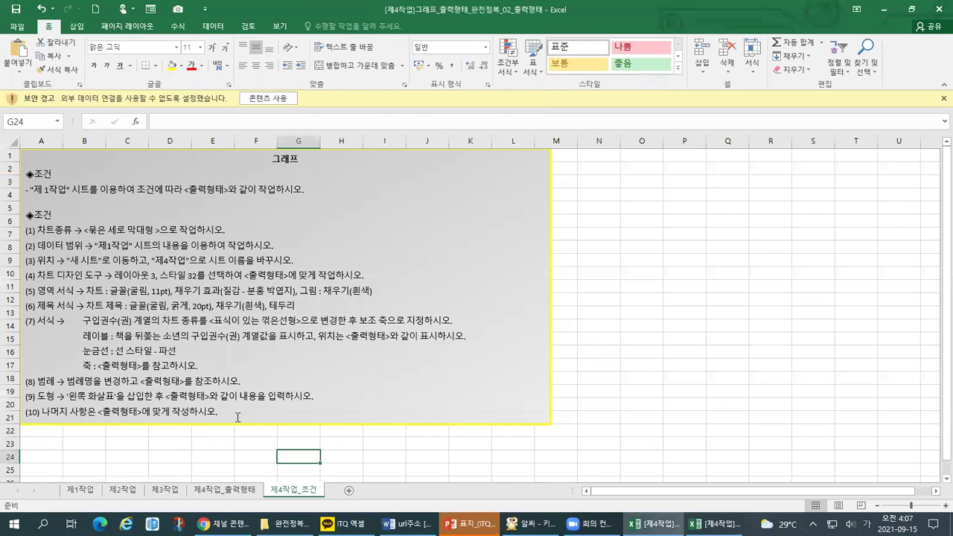
left_click(225, 489)
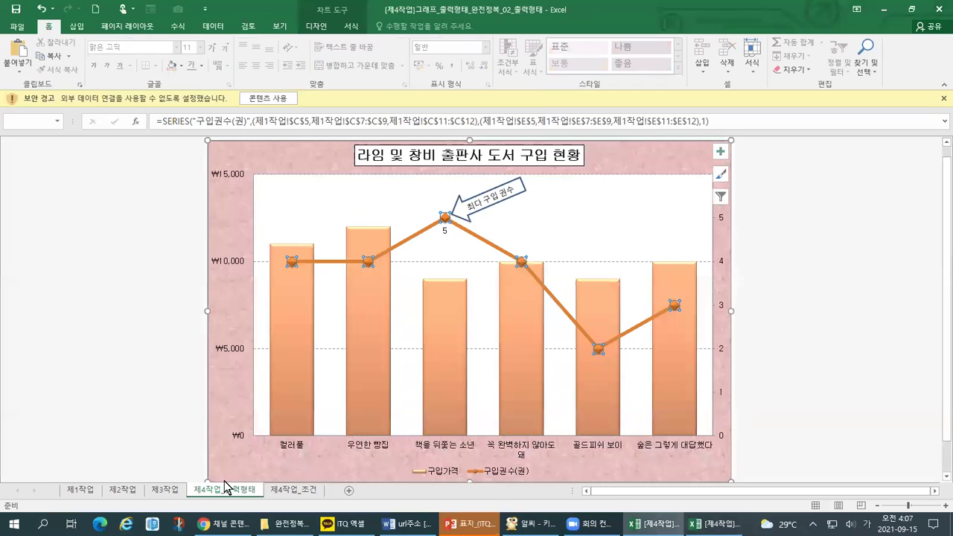
key("ctrl")
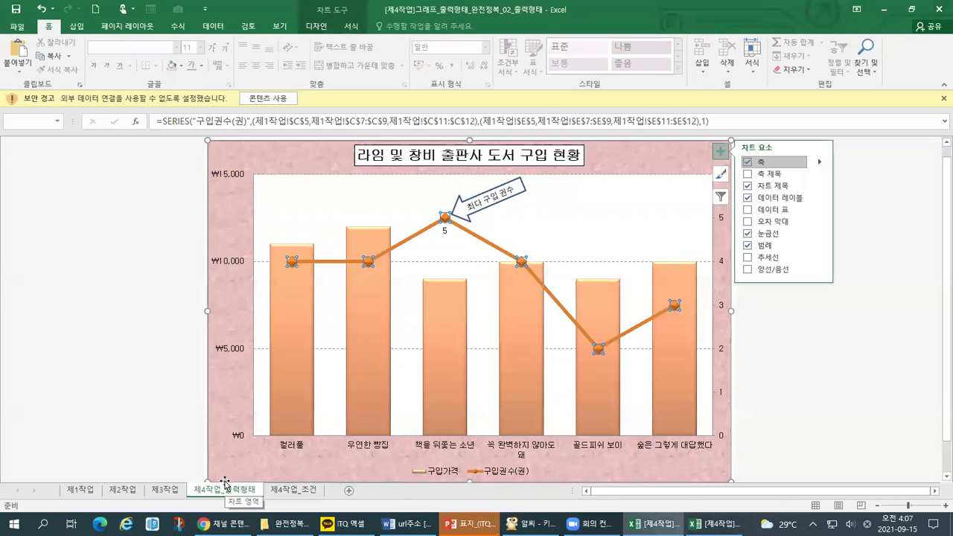
left_click(251, 417)
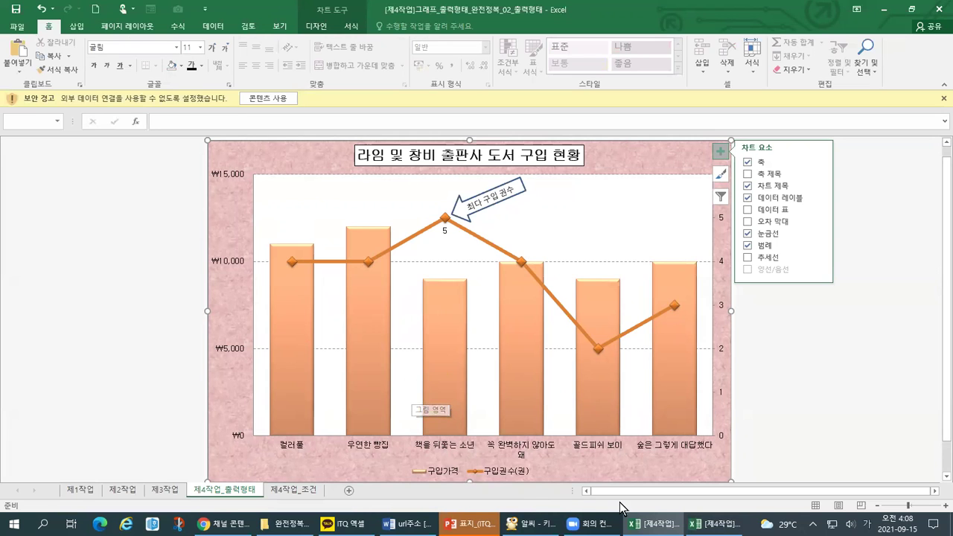
Return to the 완전정복_02_문제 workbook and apply the last available chart style, with bevelled gradient columns, to the 제4작업 chart.
left_click(704, 522)
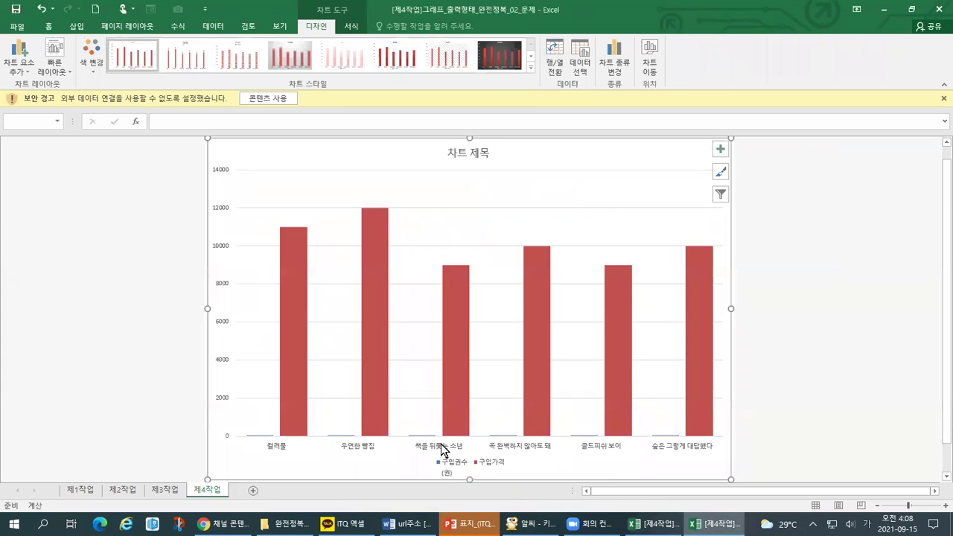
left_click(531, 69)
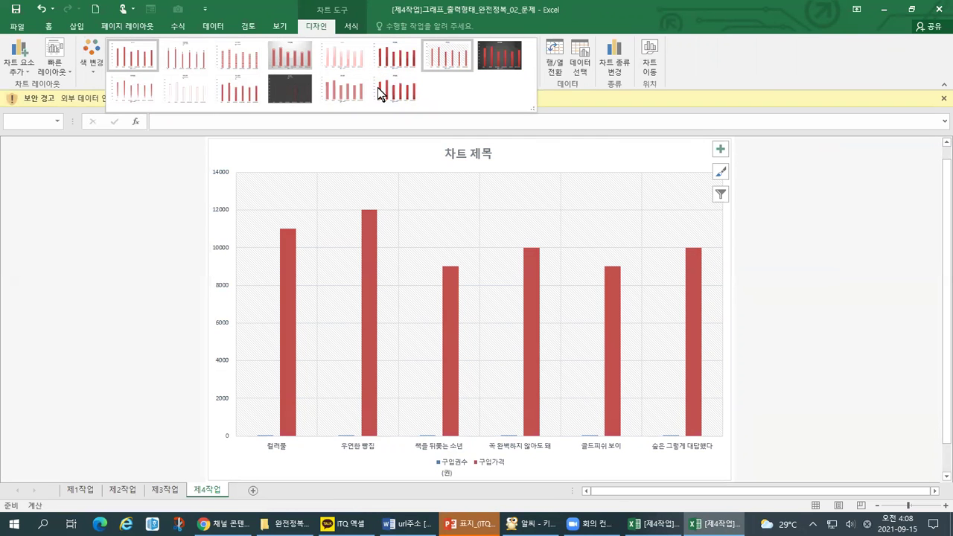
left_click(383, 90)
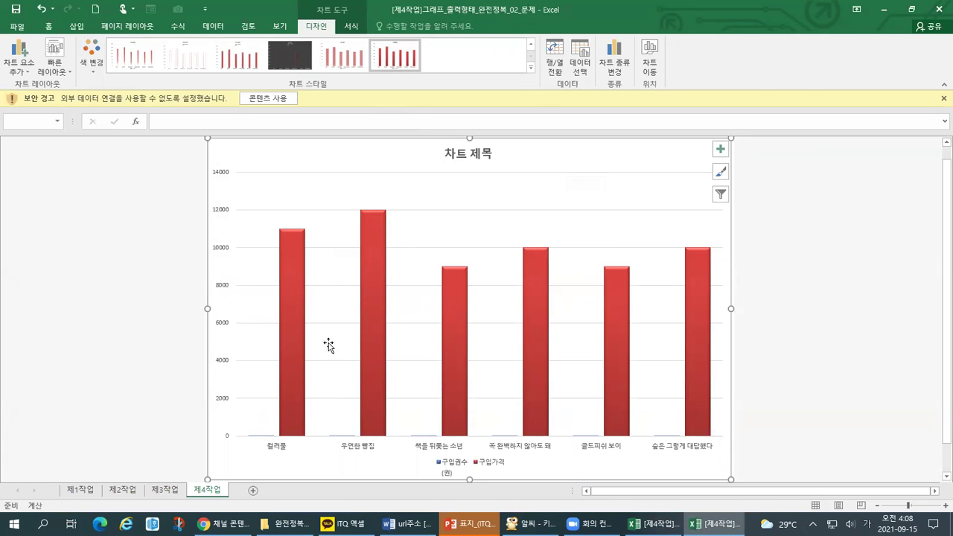
Check the column colours in the 출력형태 workbook, then examine the chart colour palettes in the 문제 workbook down to the last orange monochromatic set.
key("alt+Tab")
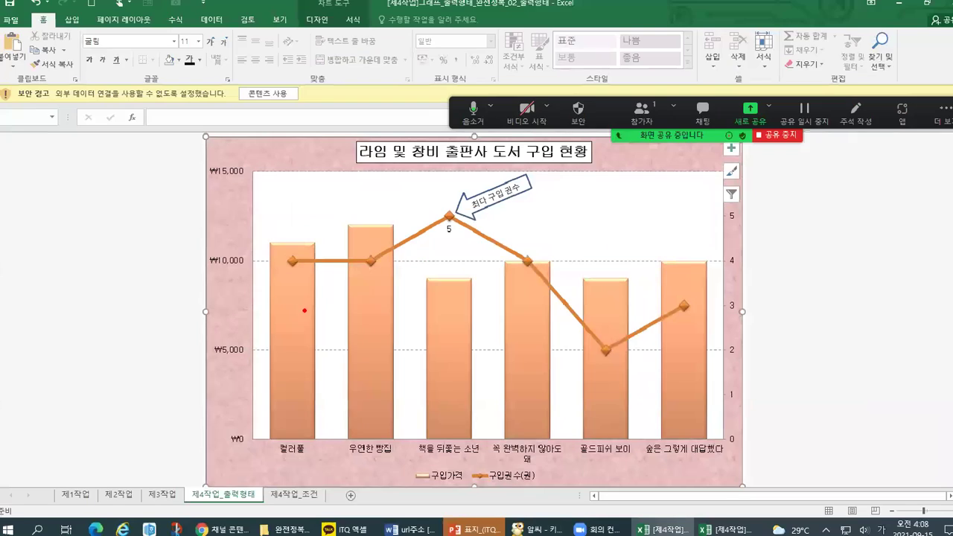
left_click(713, 523)
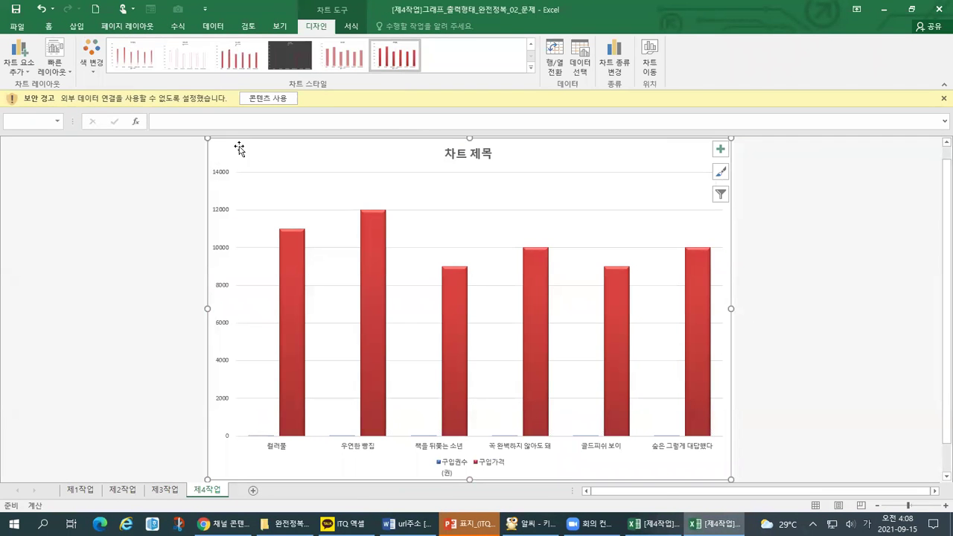
left_click(87, 71)
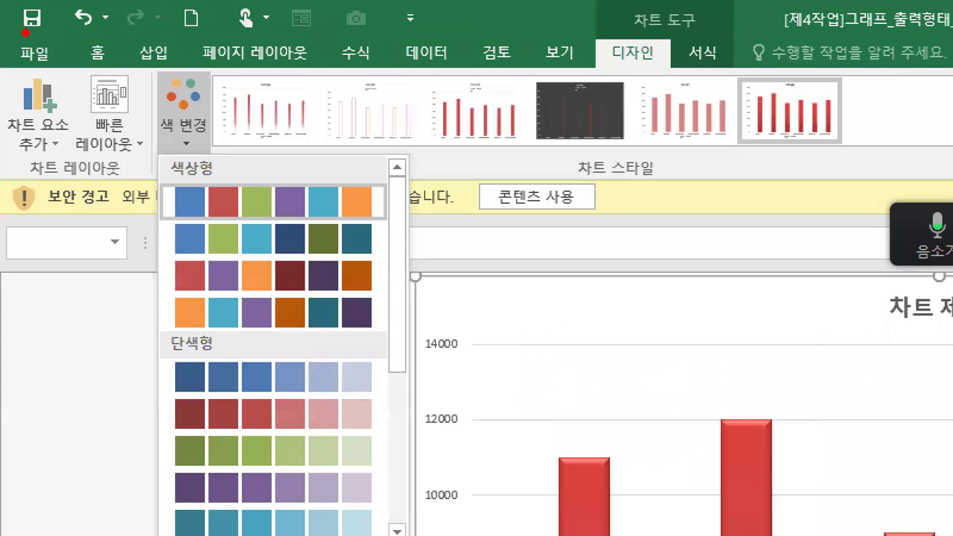
mouse_move(101, 83)
left_mouse_down()
mouse_move(61, 44)
mouse_move(126, 57)
left_mouse_up()
mouse_move(254, 114)
left_mouse_down()
mouse_move(146, 200)
mouse_move(354, 224)
mouse_move(345, 172)
mouse_move(153, 176)
mouse_move(149, 232)
left_mouse_up()
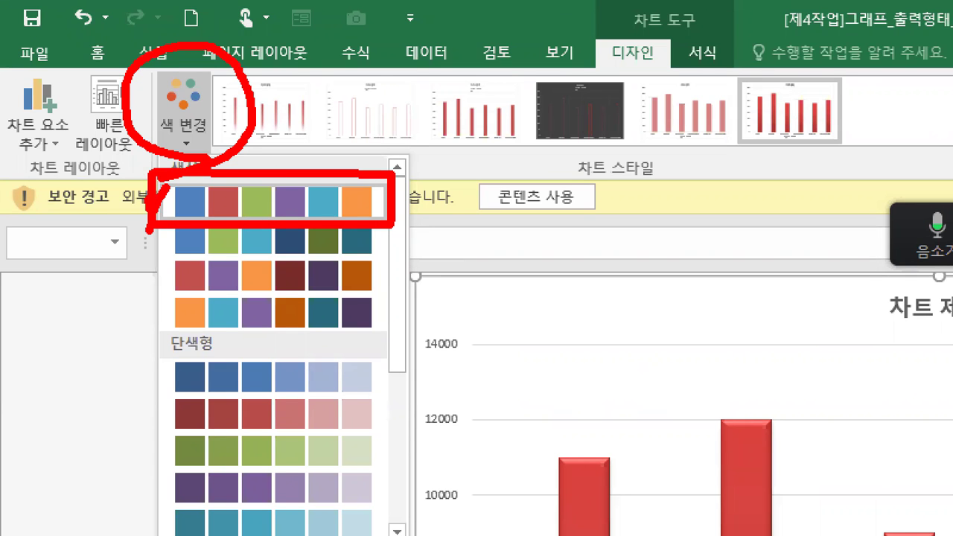
key("Escape")
left_click(183, 143)
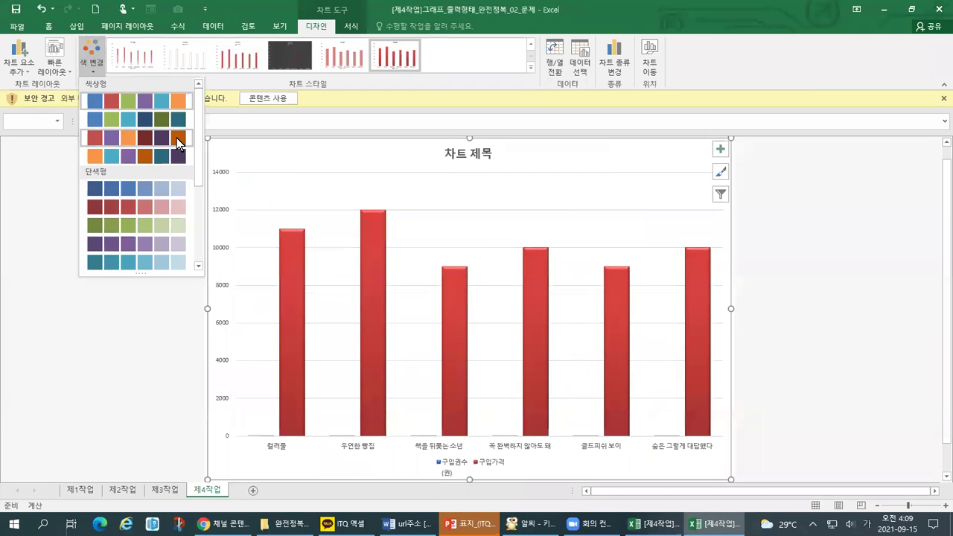
left_click_drag(196, 109, 203, 210)
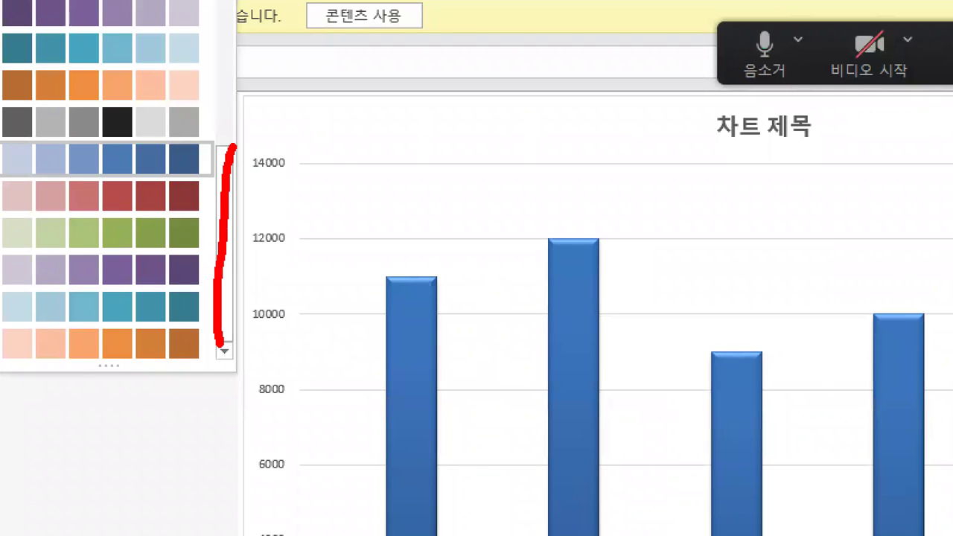
mouse_move(175, 370)
left_mouse_down()
mouse_move(136, 370)
mouse_move(1, 321)
mouse_move(199, 319)
mouse_move(153, 372)
left_mouse_up()
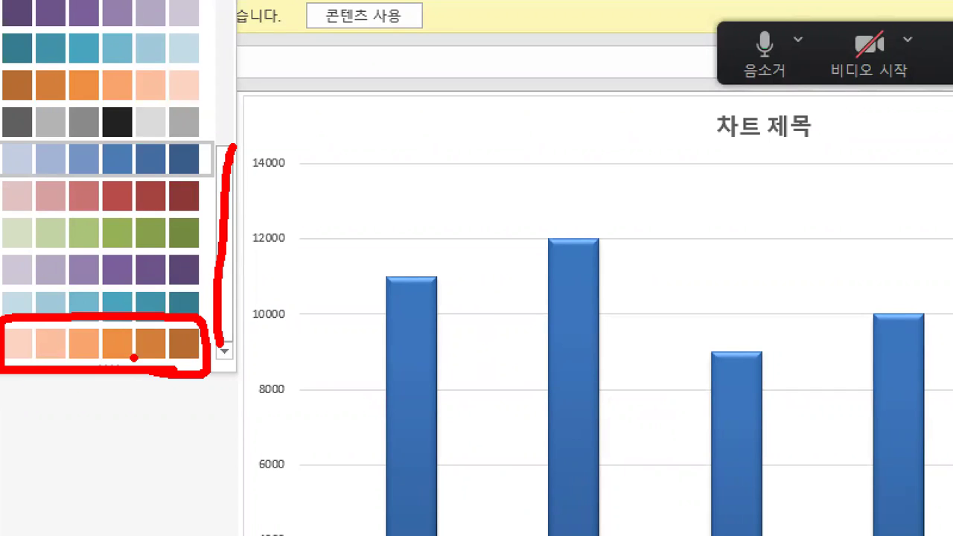
mouse_move(8, 109)
left_mouse_down()
mouse_move(218, 58)
mouse_move(3, 63)
mouse_move(3, 104)
mouse_move(13, 82)
left_mouse_up()
left_click_drag(182, 339, 181, 348)
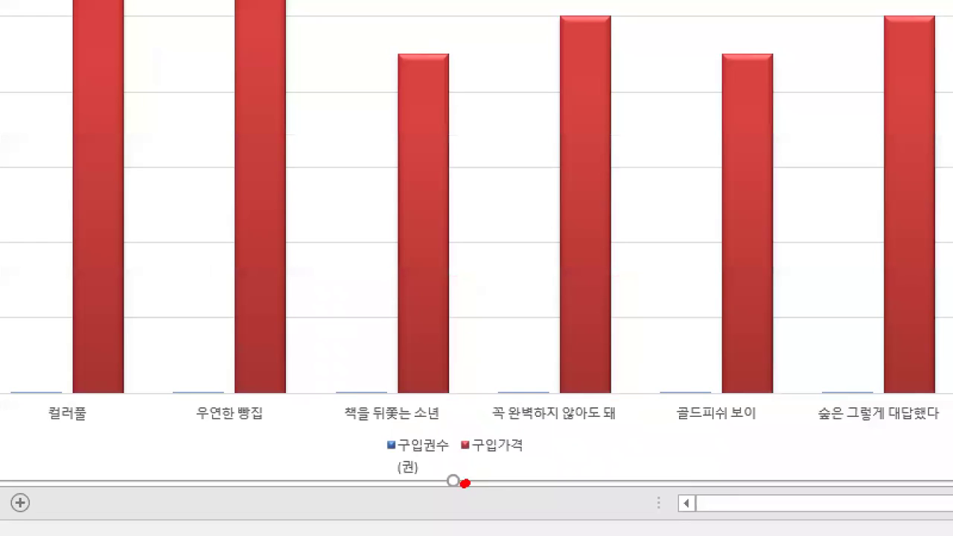
Examine the 구입권수(권) and 구입가격 legend entries and their matching columns on the 제4작업 chart.
mouse_move(464, 483)
left_mouse_down()
mouse_move(389, 424)
mouse_move(551, 454)
mouse_move(456, 488)
left_mouse_up()
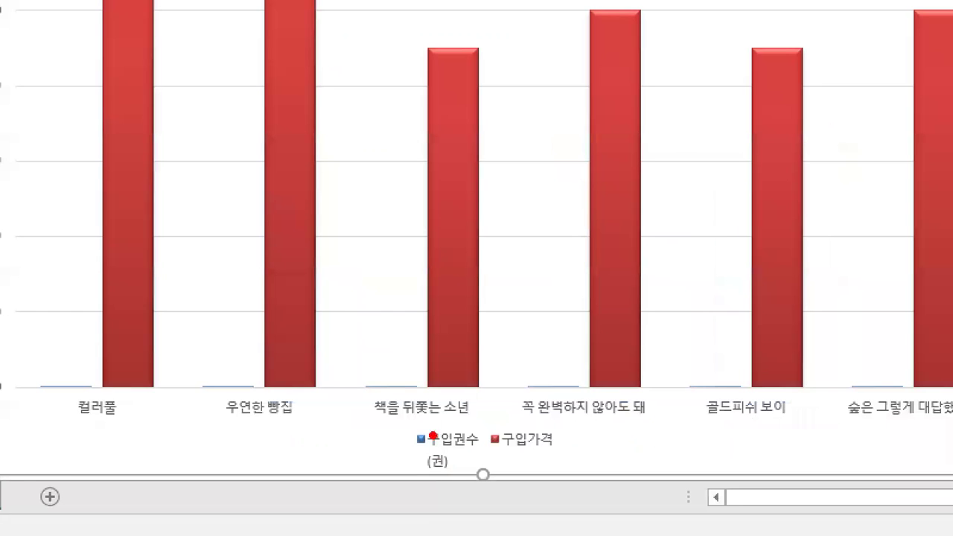
mouse_move(396, 423)
left_mouse_down()
mouse_move(351, 445)
mouse_move(592, 465)
mouse_move(440, 408)
mouse_move(399, 417)
left_mouse_up()
left_click_drag(409, 453, 438, 451)
mouse_move(372, 345)
left_mouse_down()
mouse_move(368, 377)
mouse_move(400, 396)
mouse_move(426, 395)
left_mouse_up()
left_click_drag(527, 400, 601, 402)
left_click_drag(688, 398, 747, 401)
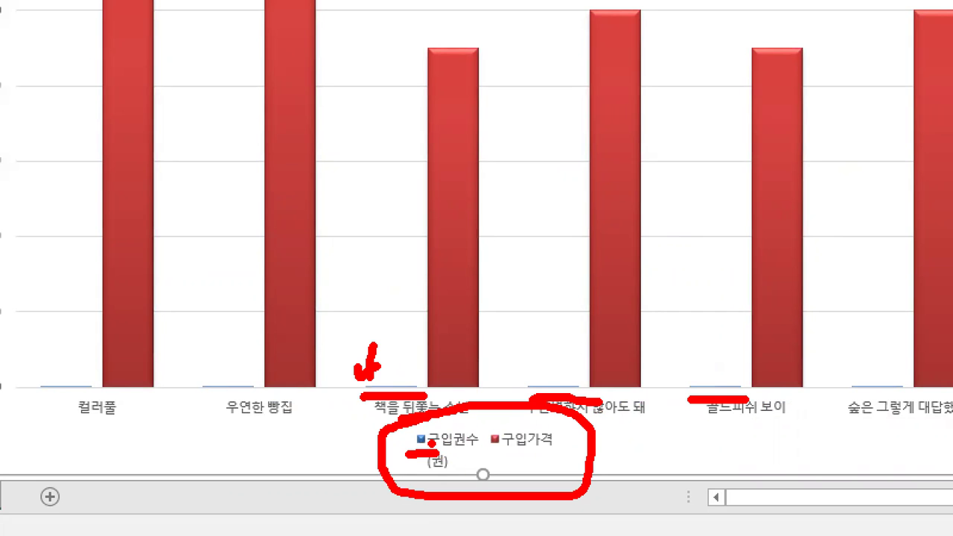
left_click_drag(488, 452, 566, 458)
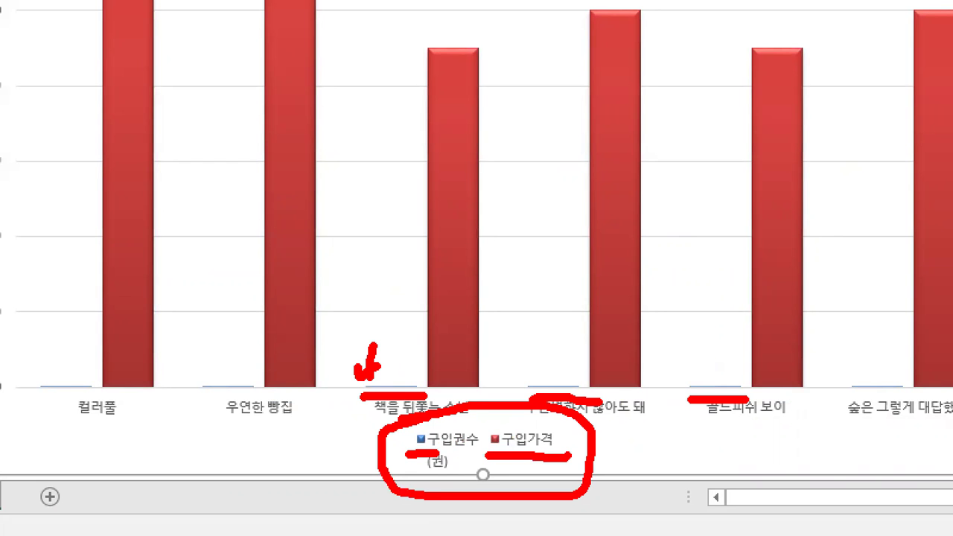
Switch to the 완전정복_02_출력형태 workbook and read the 구입가격 and 구입권수(권) legend entries of the reference chart.
key("alt+Tab")
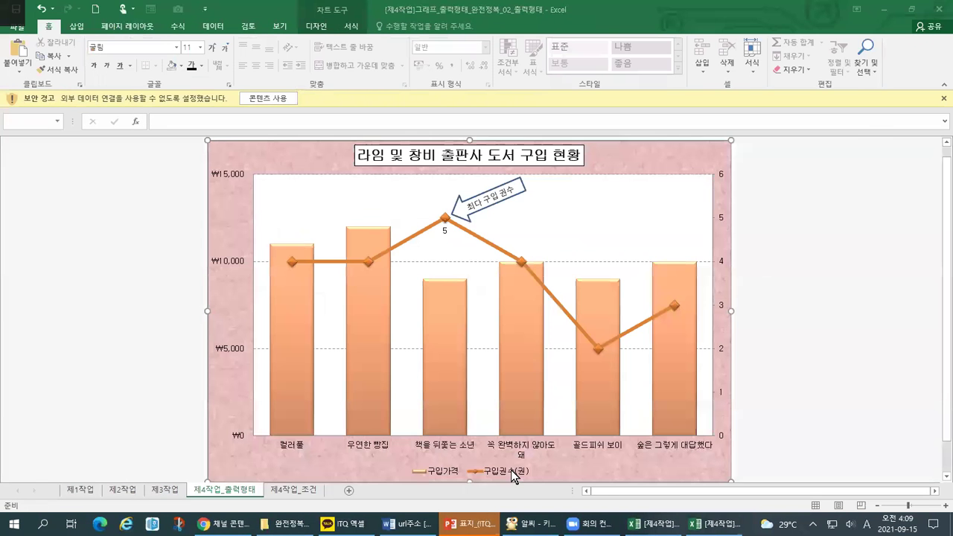
scroll(491, 471, "down", 1)
key("ctrl+1")
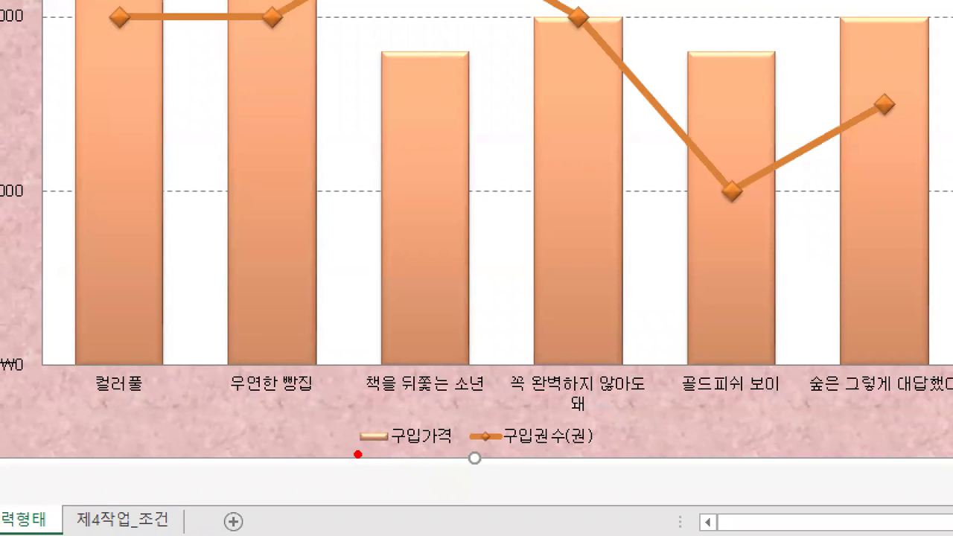
left_click_drag(356, 453, 439, 455)
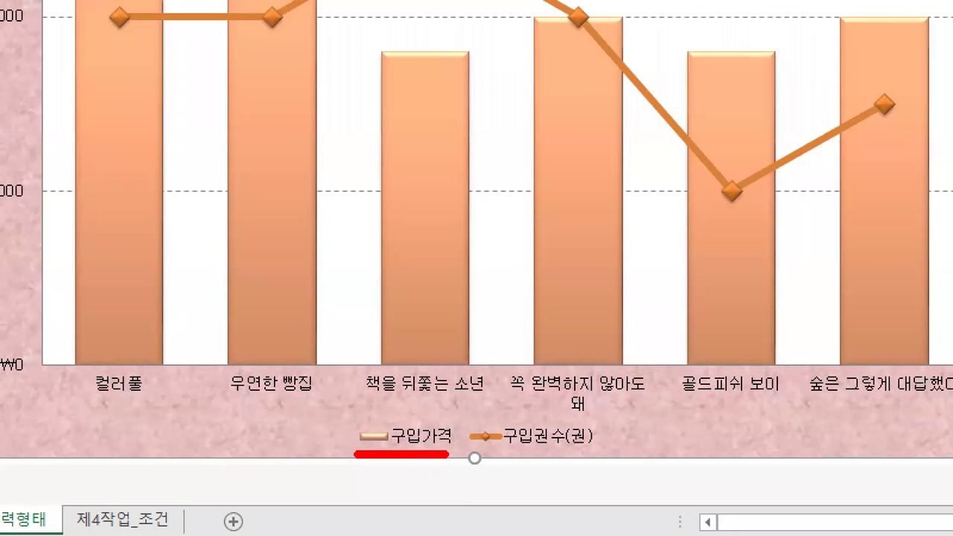
left_click_drag(470, 456, 604, 459)
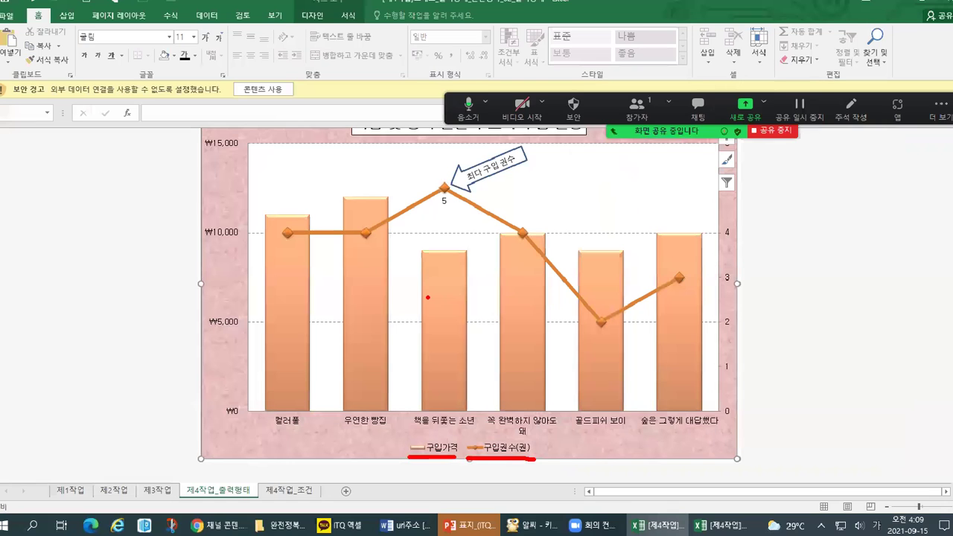
Open the data point formatting of the 우연한 빵집 column in the reference chart and compare the columns with the 구입권수(권) line series.
left_click(370, 242)
left_click(462, 277)
double_click(379, 333)
left_click_drag(343, 168, 399, 142)
mouse_move(351, 243)
left_mouse_down()
mouse_move(305, 237)
mouse_move(320, 170)
mouse_move(346, 264)
left_mouse_up()
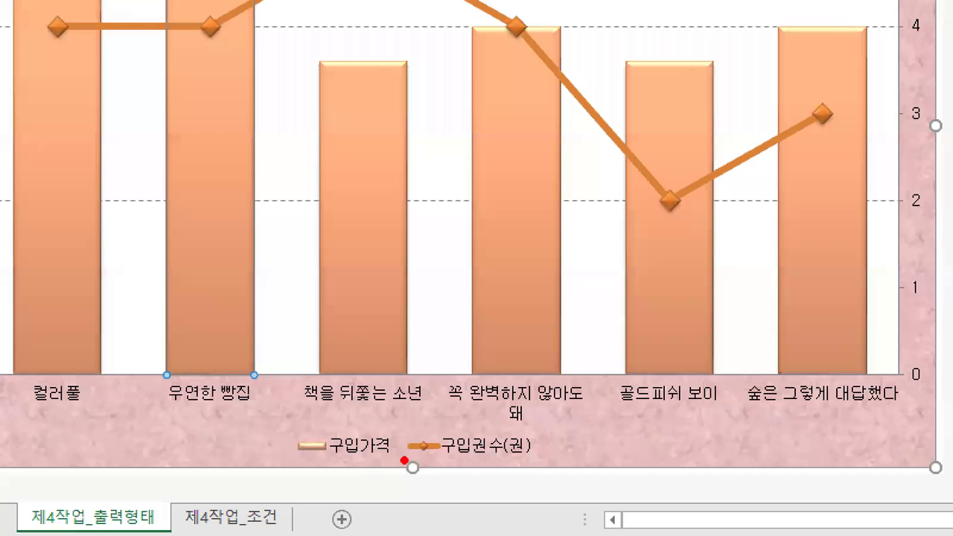
mouse_move(404, 460)
left_mouse_down()
mouse_move(523, 466)
mouse_move(496, 418)
mouse_move(408, 460)
left_mouse_up()
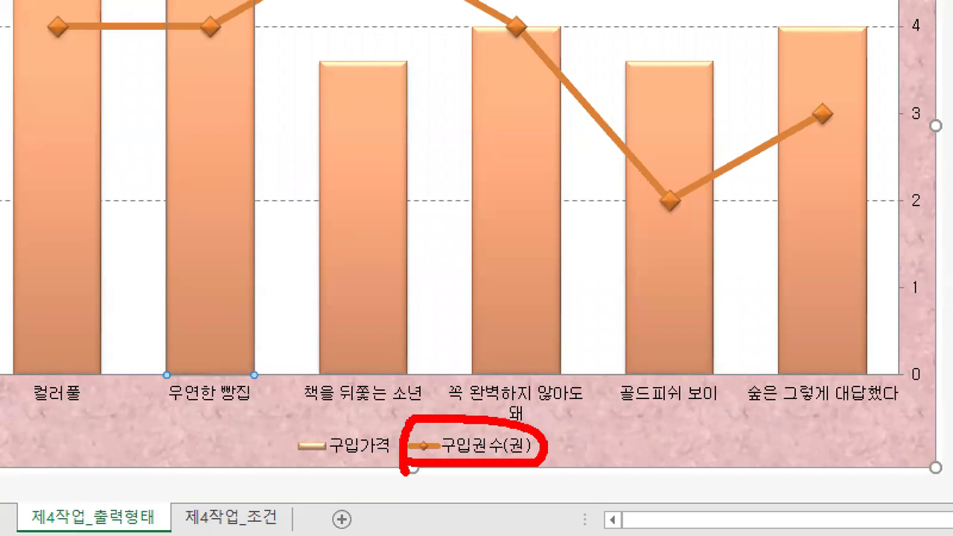
left_click_drag(345, 154, 380, 139)
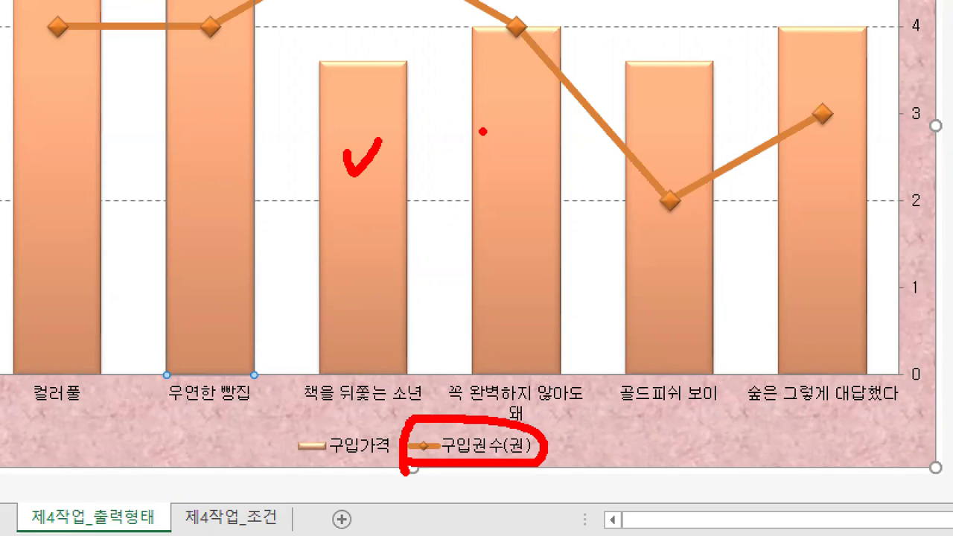
left_click_drag(485, 138, 523, 131)
left_click_drag(644, 262, 670, 267)
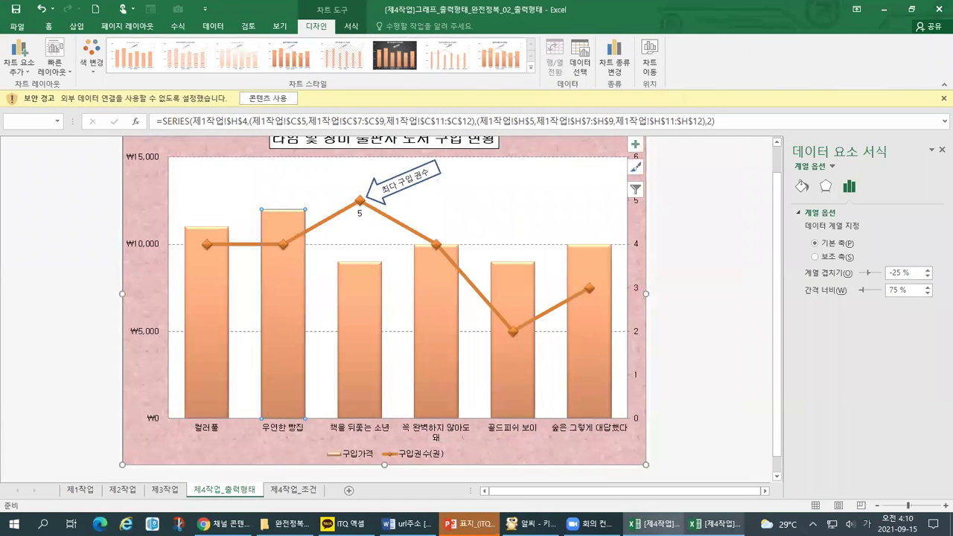
Switch to the 완전정복_02_문제 workbook and apply the last orange monochromatic palette, running light to dark, to the 제4작업 chart.
mouse_move(725, 526)
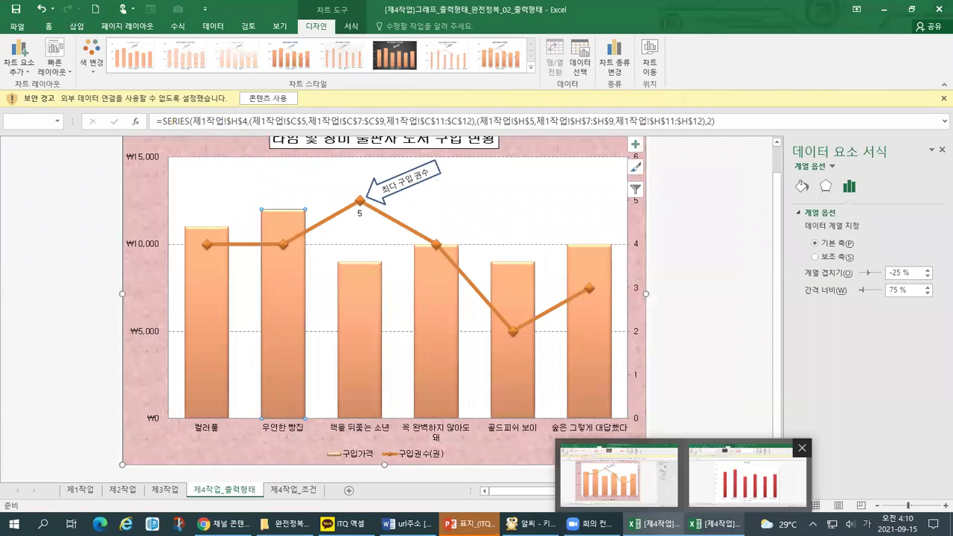
left_click(747, 476)
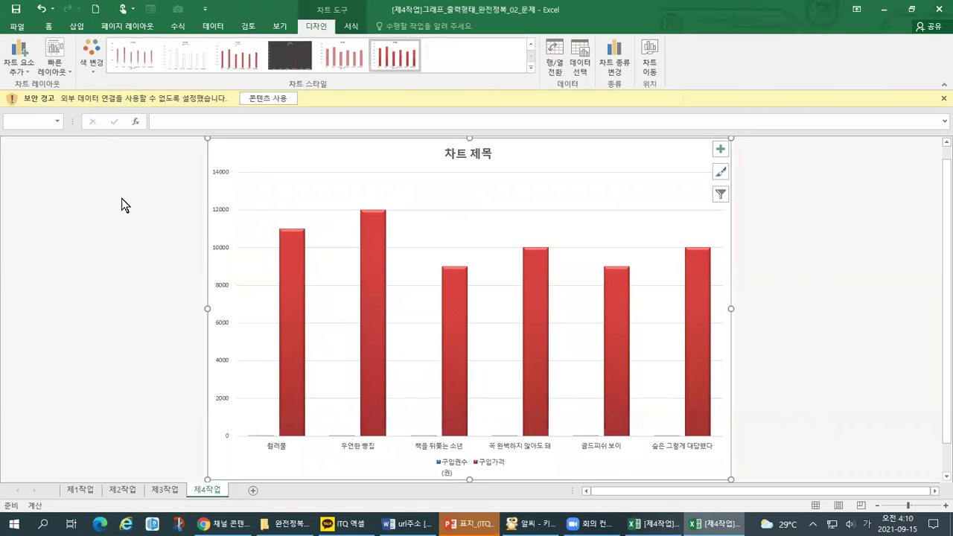
left_click(95, 67)
left_click_drag(198, 94, 203, 186)
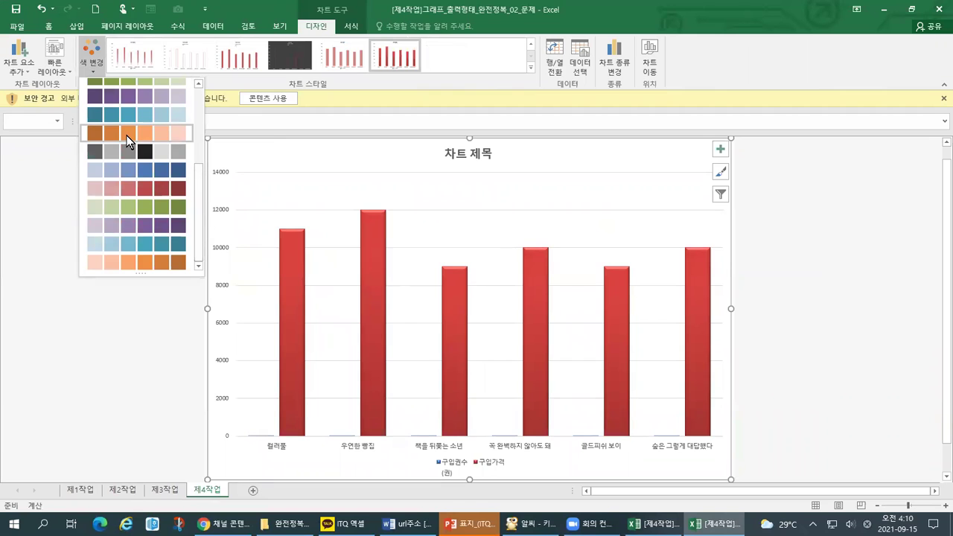
left_click(128, 263)
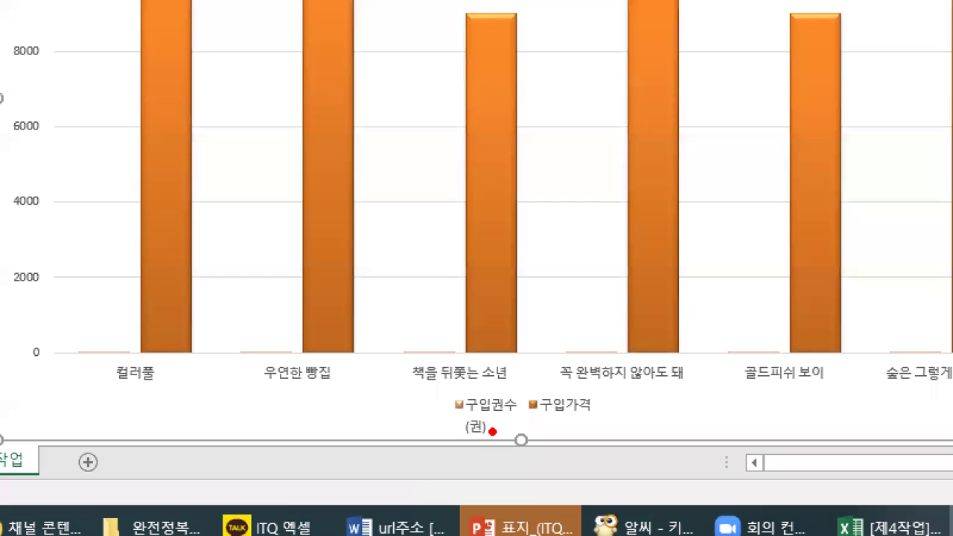
Check the recoloured chart's legend, then match the 구입권수(권) legend entry to the line markers in the 출력형태 workbook's reference chart.
mouse_move(492, 431)
left_mouse_down()
mouse_move(434, 408)
mouse_move(523, 396)
mouse_move(497, 431)
left_mouse_up()
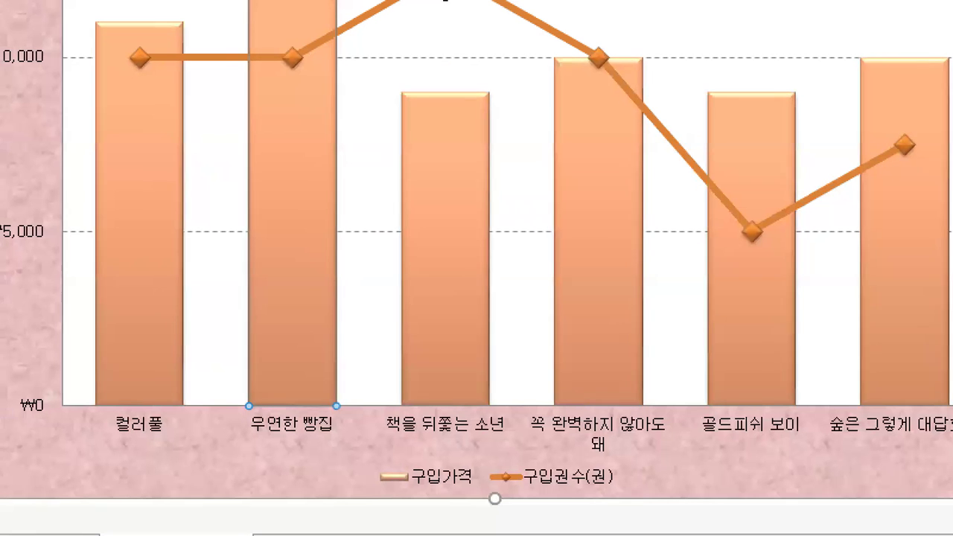
mouse_move(441, 465)
left_mouse_down()
mouse_move(387, 466)
mouse_move(457, 441)
left_mouse_up()
left_click_drag(631, 449, 588, 499)
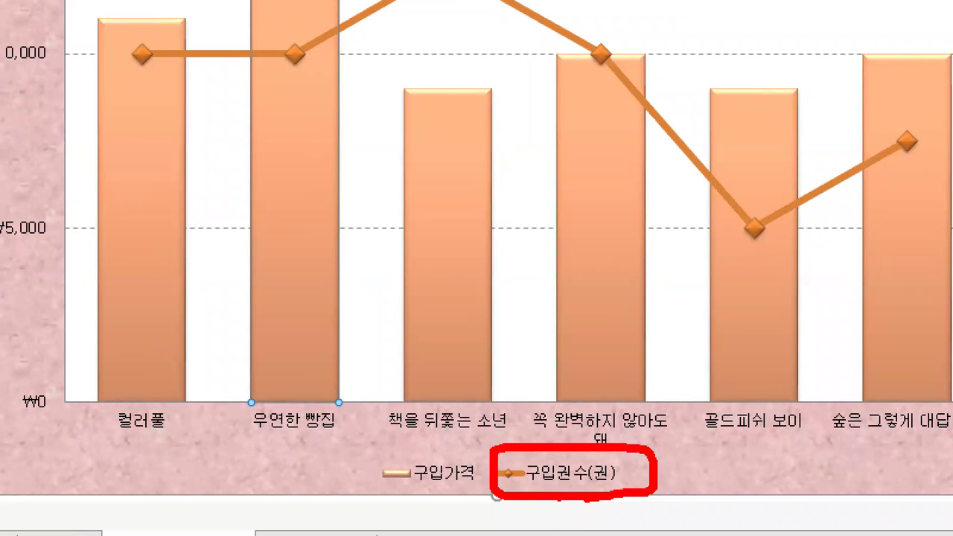
left_click_drag(591, 33, 618, 33)
mouse_move(753, 209)
left_mouse_down()
mouse_move(758, 232)
mouse_move(772, 218)
left_mouse_up()
left_click_drag(903, 138, 928, 126)
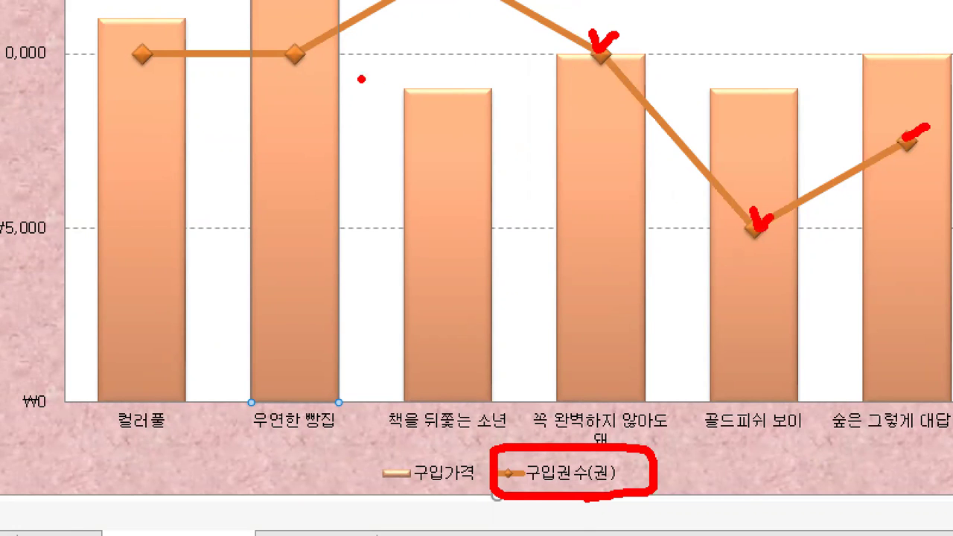
left_click_drag(292, 46, 329, 41)
left_click_drag(624, 468, 648, 462)
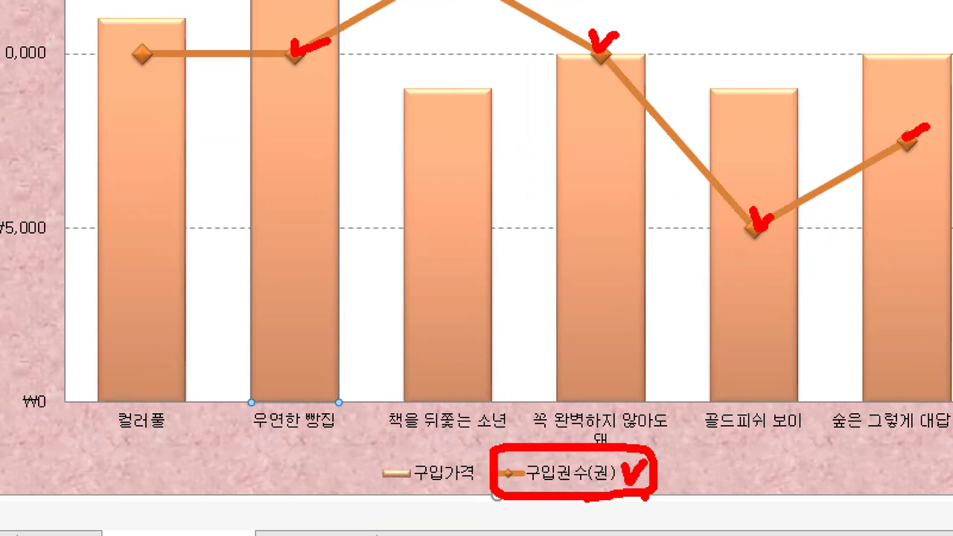